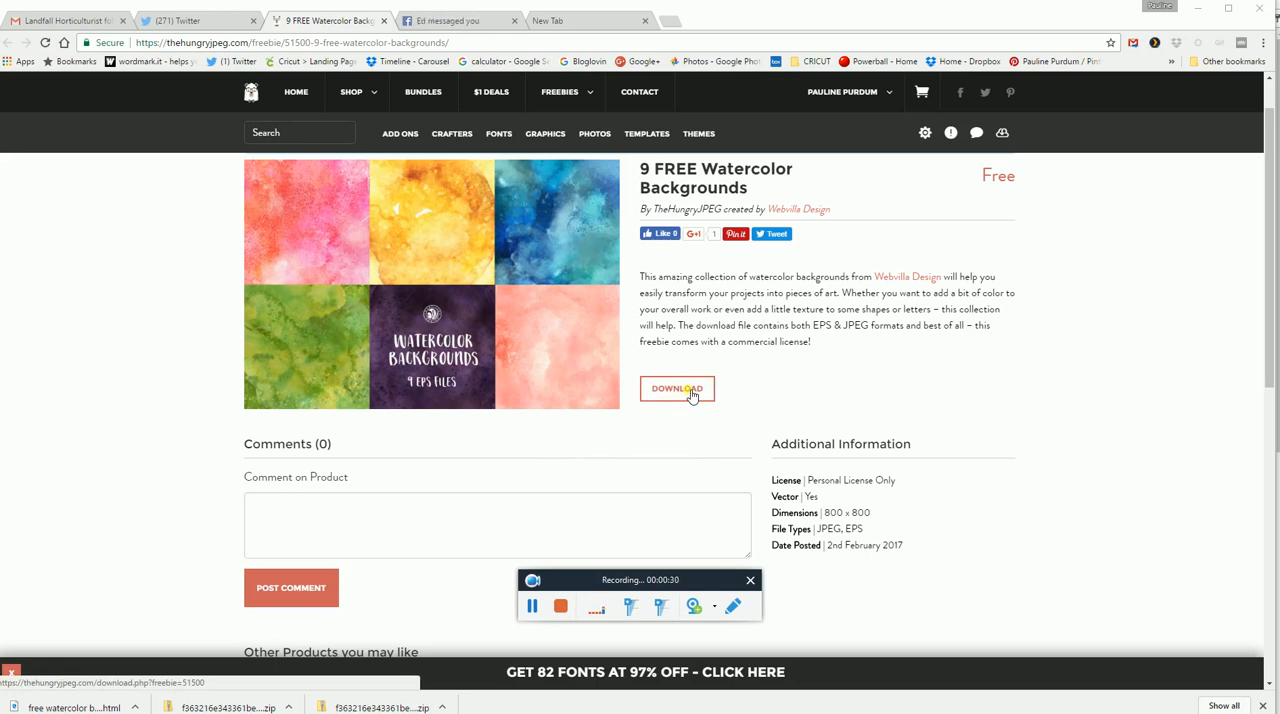
Switch from the watercolor backgrounds download page to the File Explorer window showing the freebiewatercolorbackgrnds folder.
left_click(688, 397)
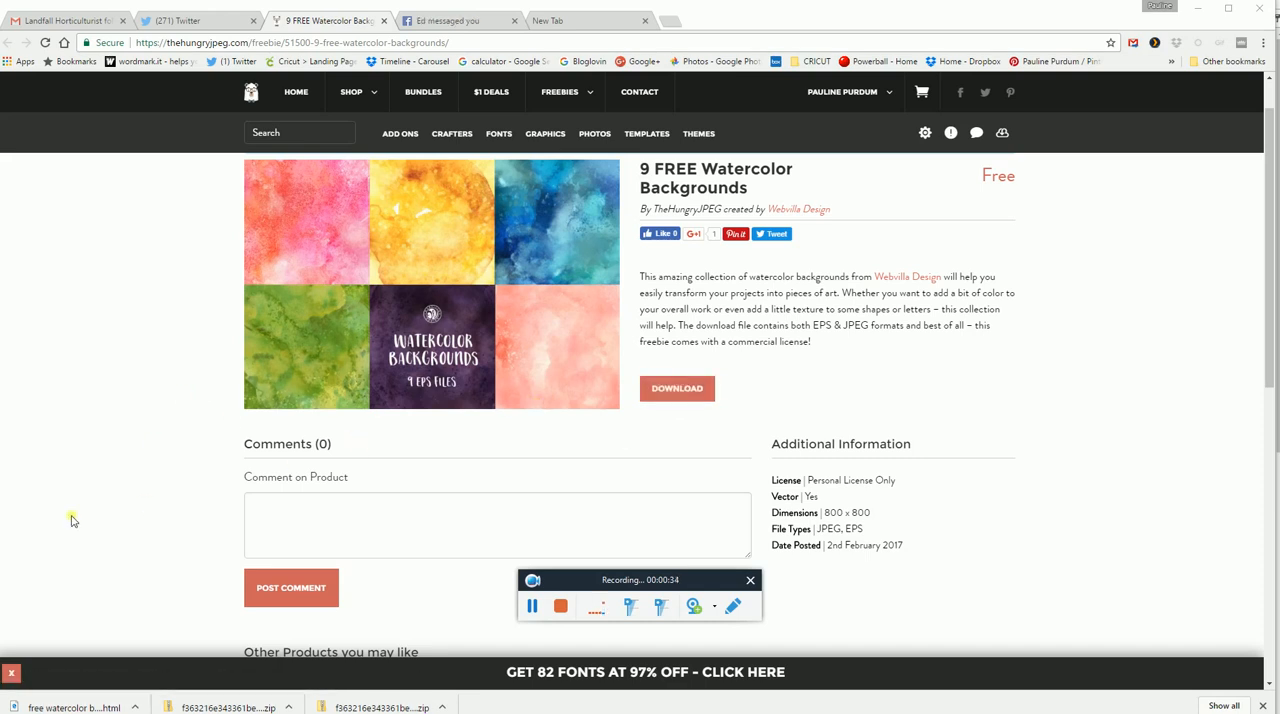
key("super")
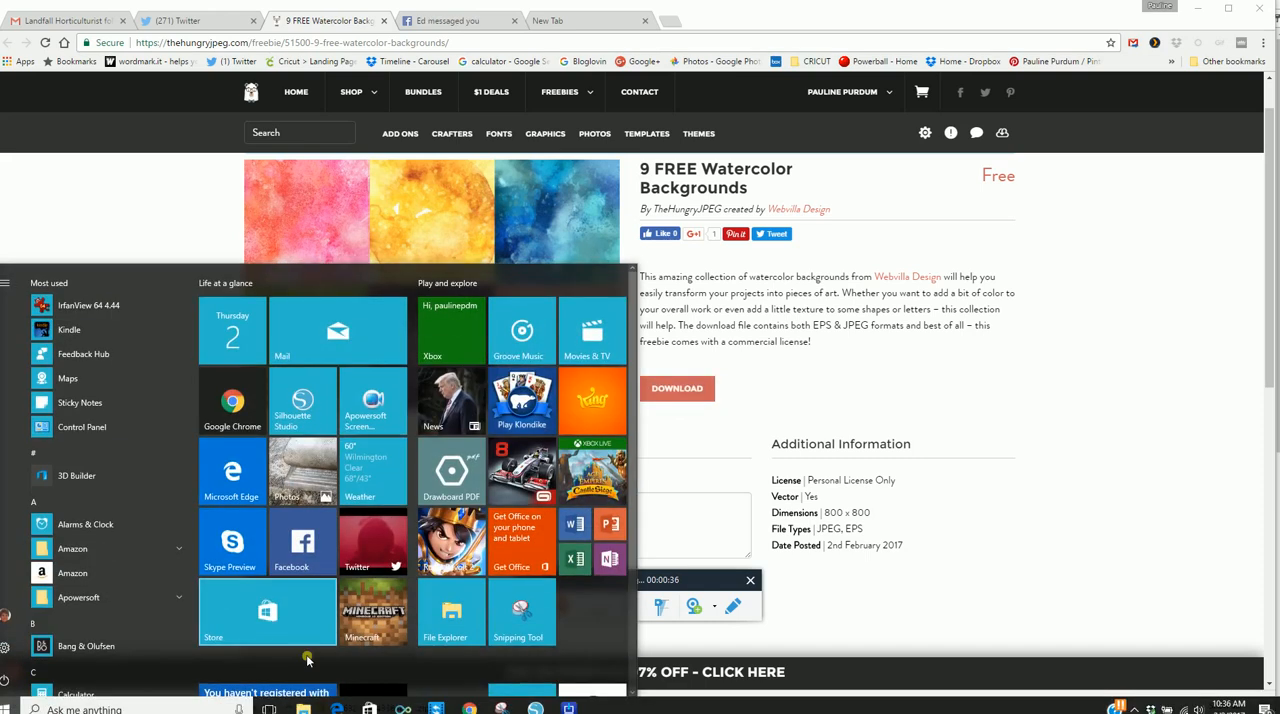
left_click(269, 709)
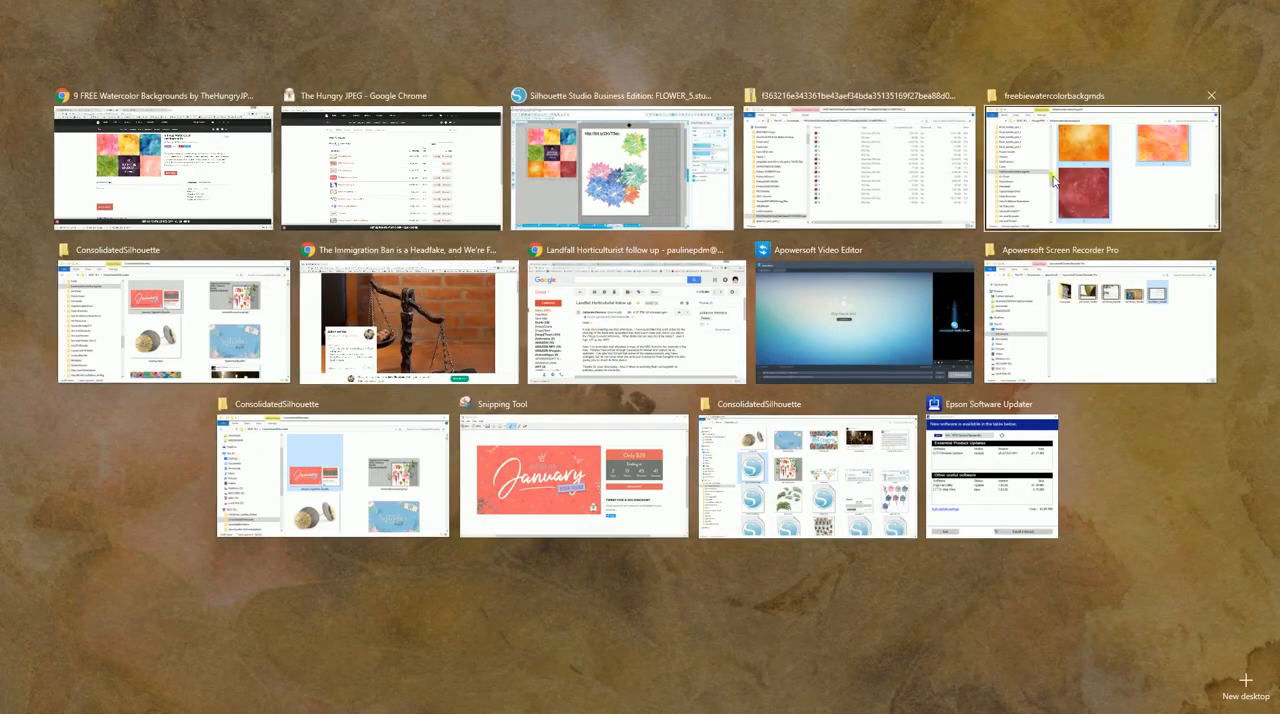
left_click(1040, 133)
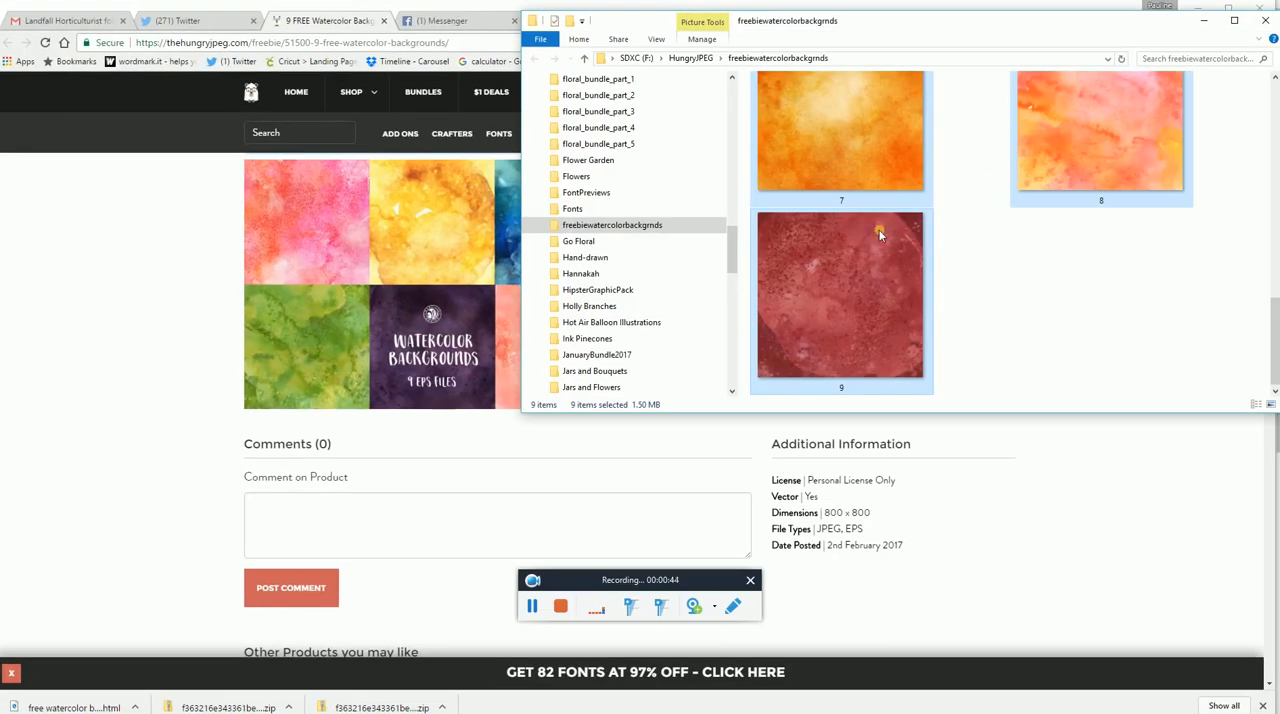
Go to the Downloads folder and open today's downloaded zip file of watercolor backgrounds.
left_click(729, 144)
left_click_drag(729, 144, 729, 96)
left_click(580, 187)
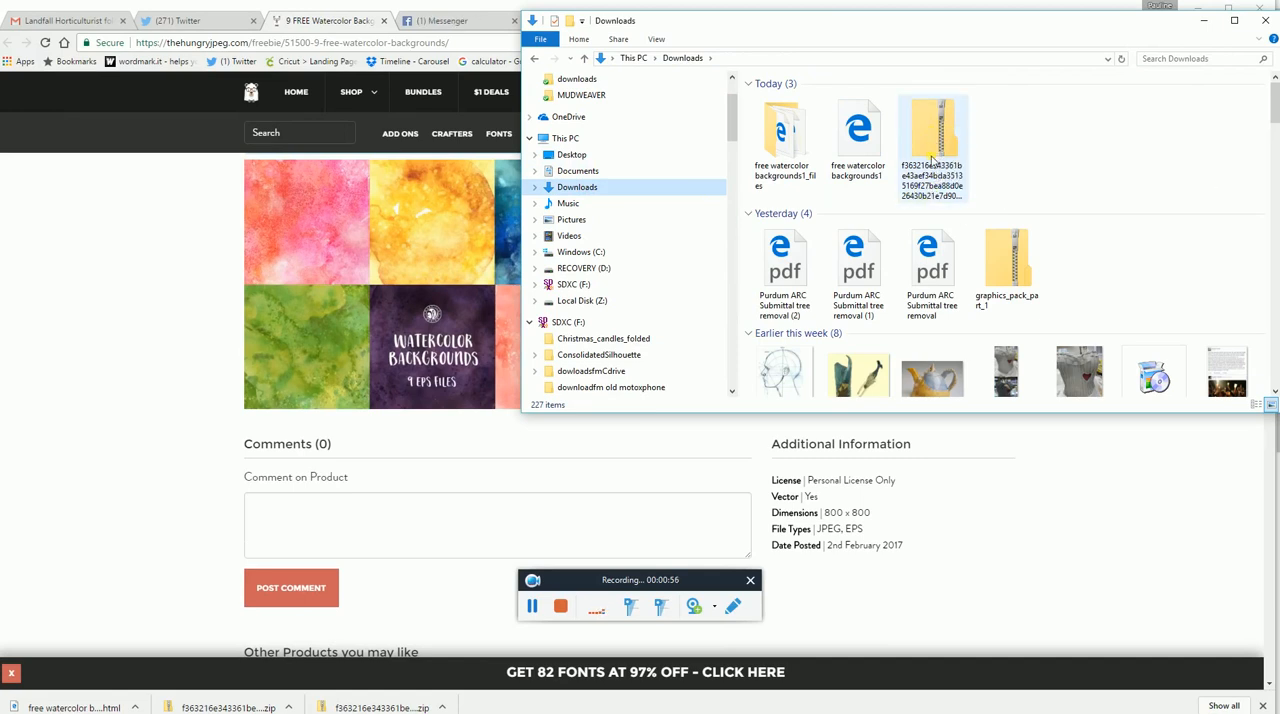
double_click(934, 164)
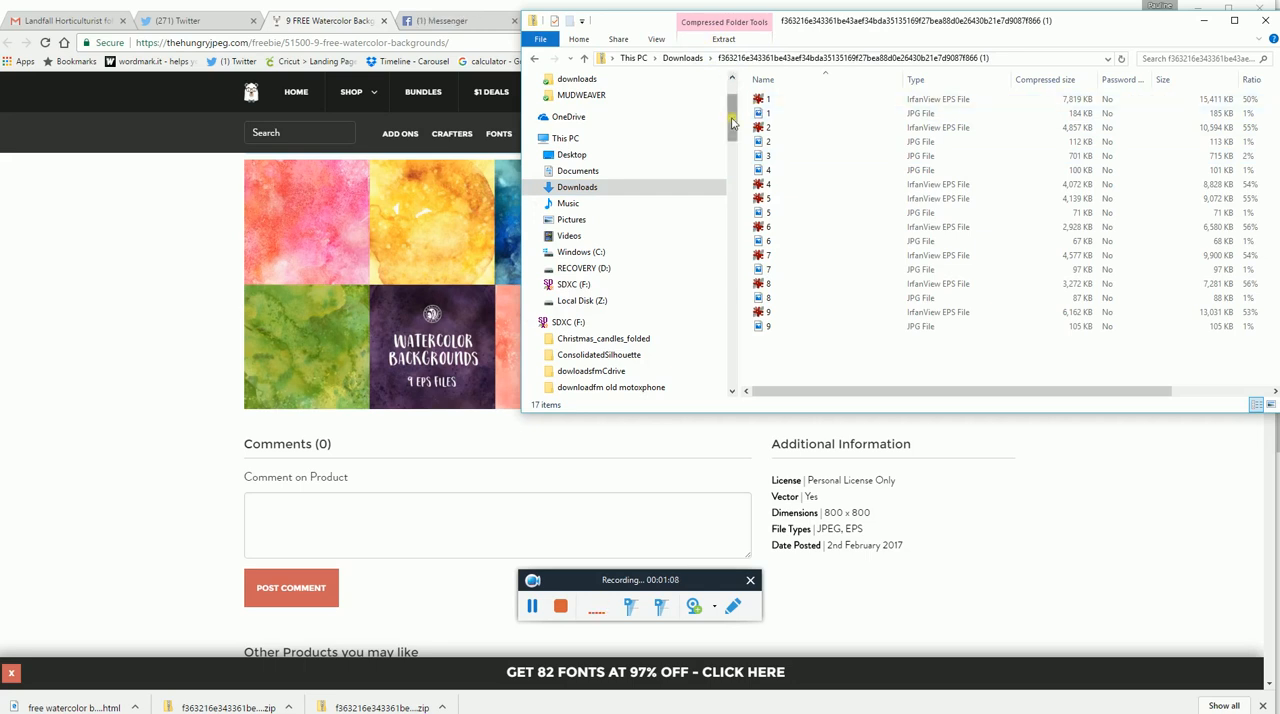
Open the freebiewatercolorbackgrnds folder inside HungryJPEG on the SDXC (F:) drive and minimize its window.
left_click_drag(732, 120, 729, 146)
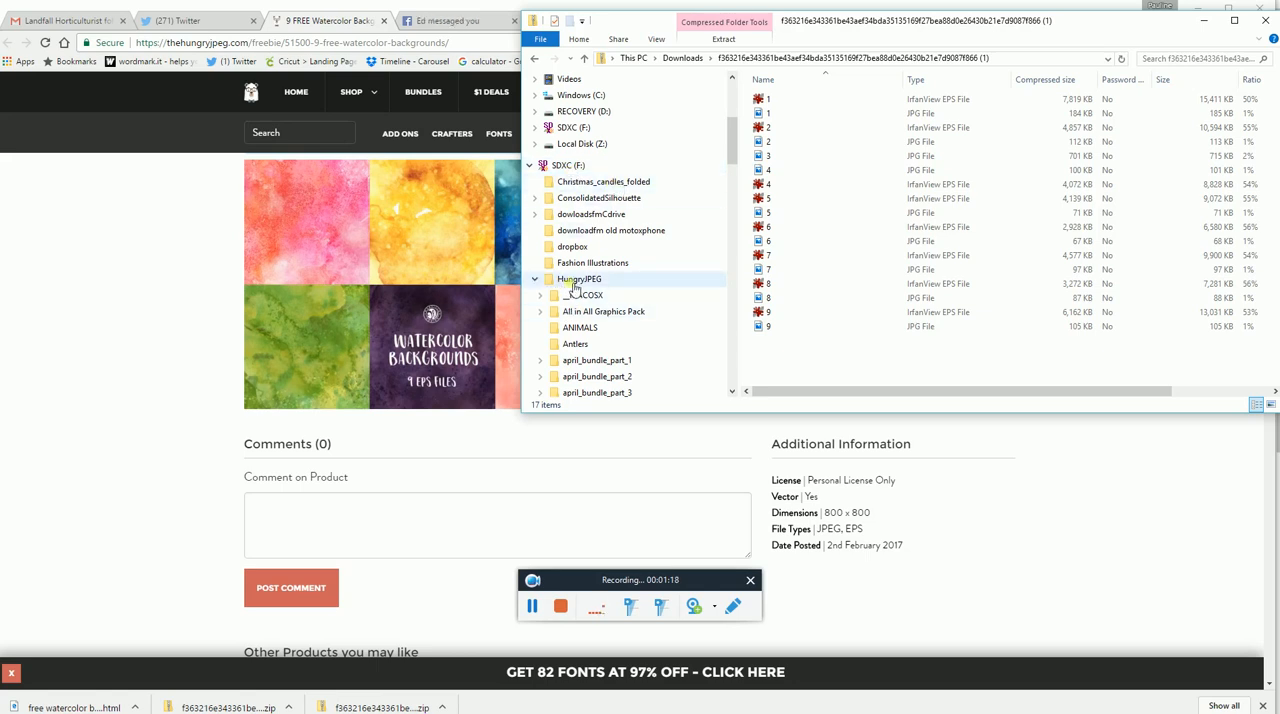
left_click_drag(731, 160, 722, 227)
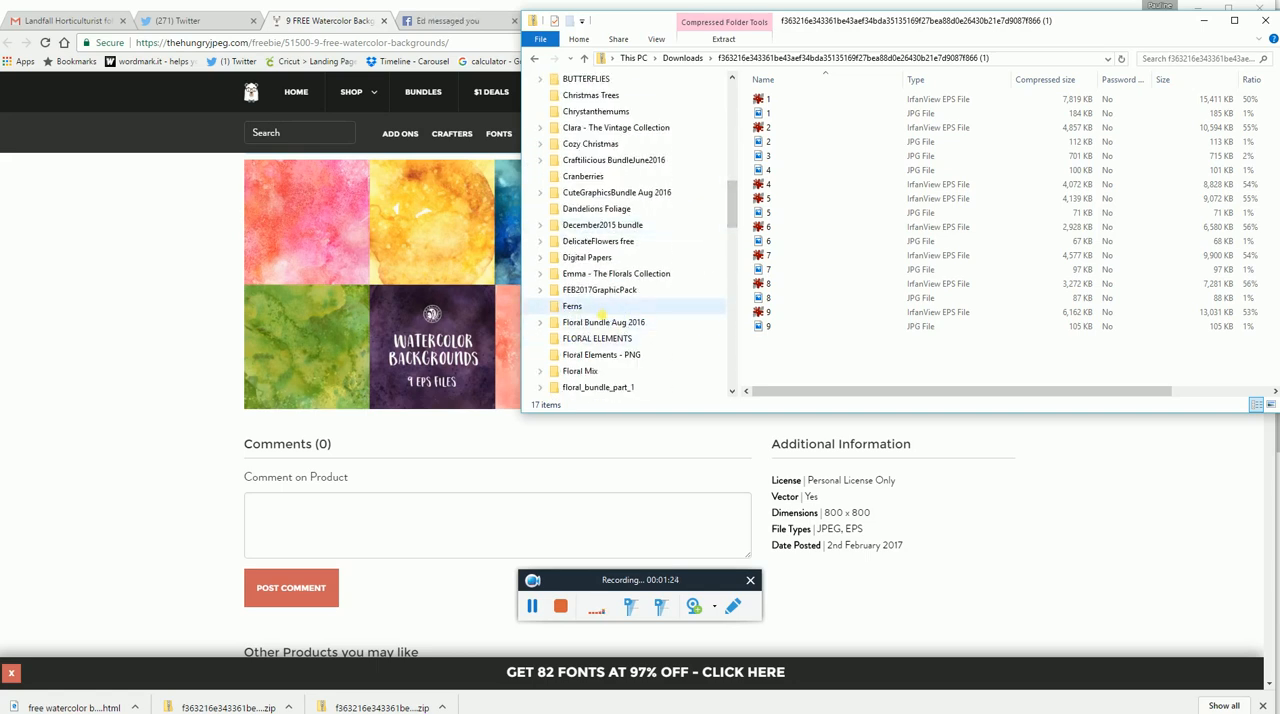
left_click_drag(729, 229, 731, 262)
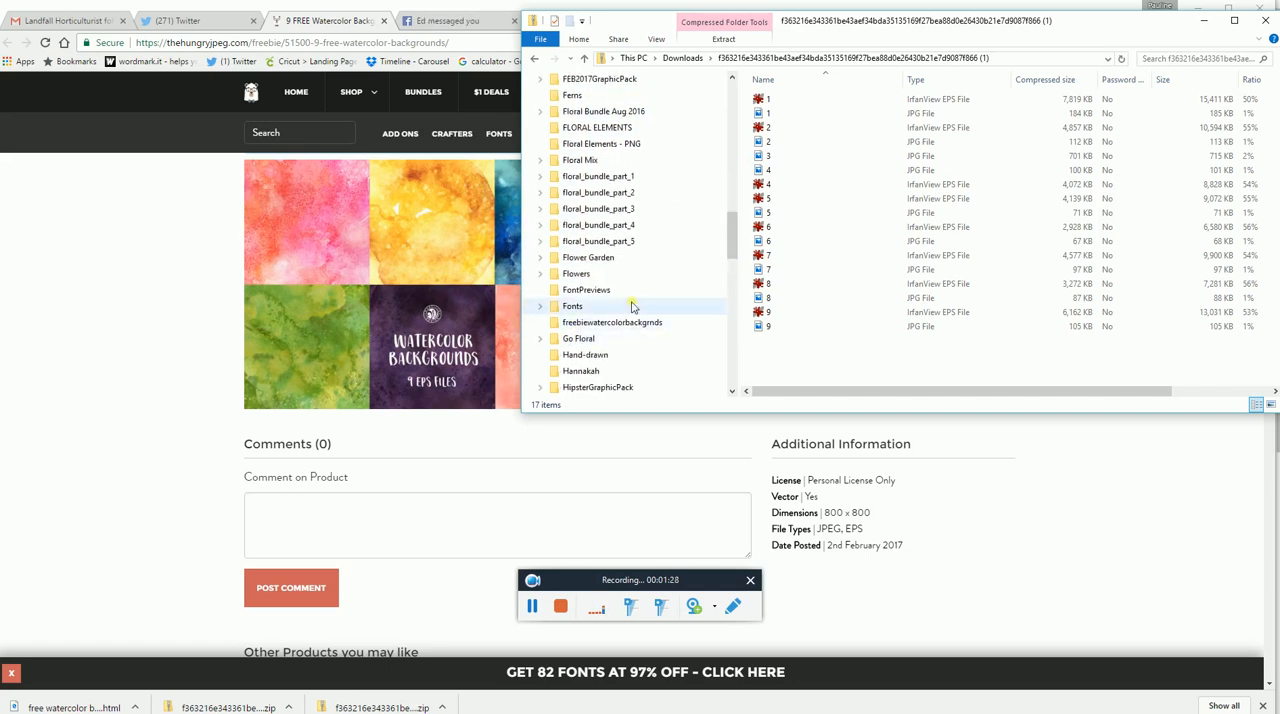
left_click_drag(731, 238, 729, 151)
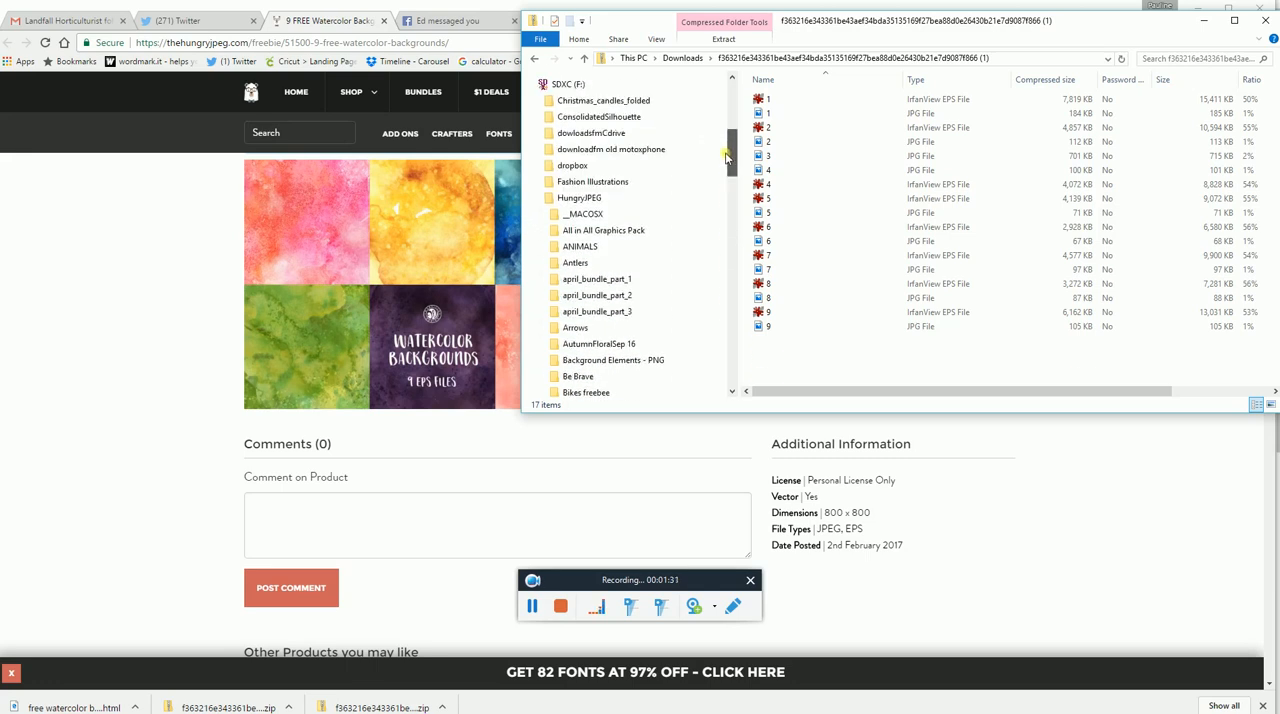
right_click(599, 198)
mouse_move(646, 428)
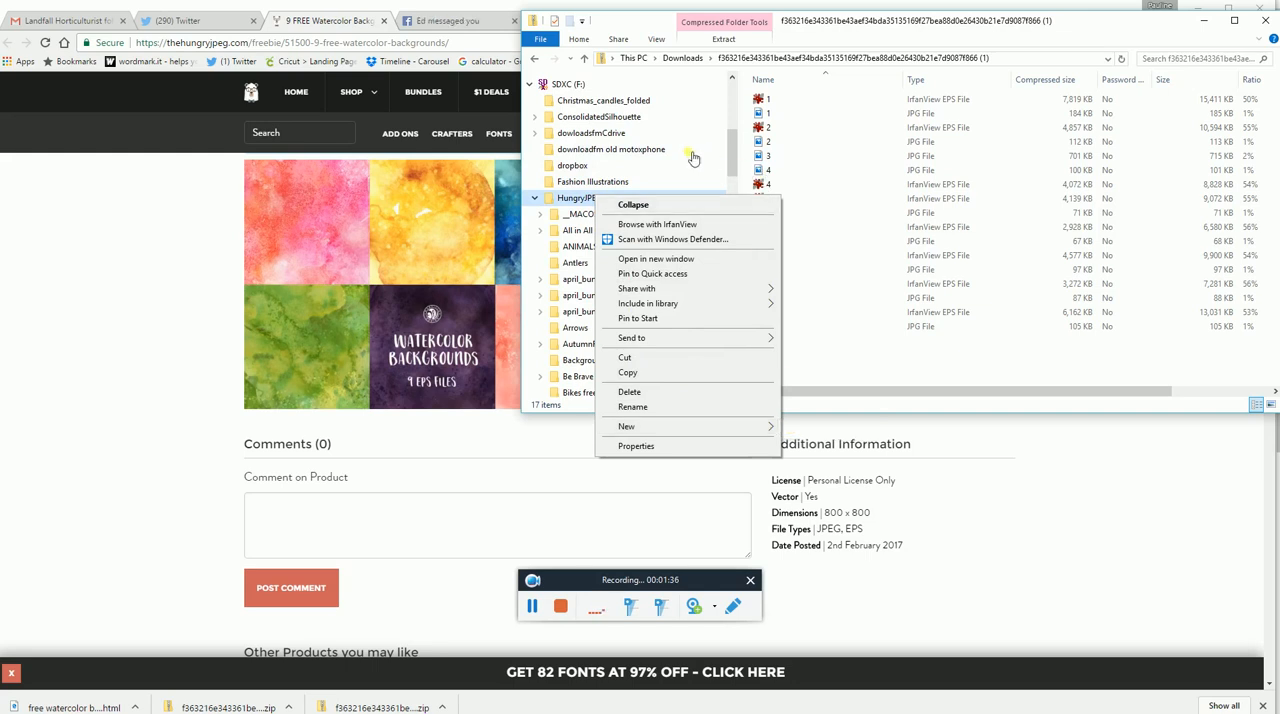
left_click(740, 167)
left_click_drag(740, 167, 723, 259)
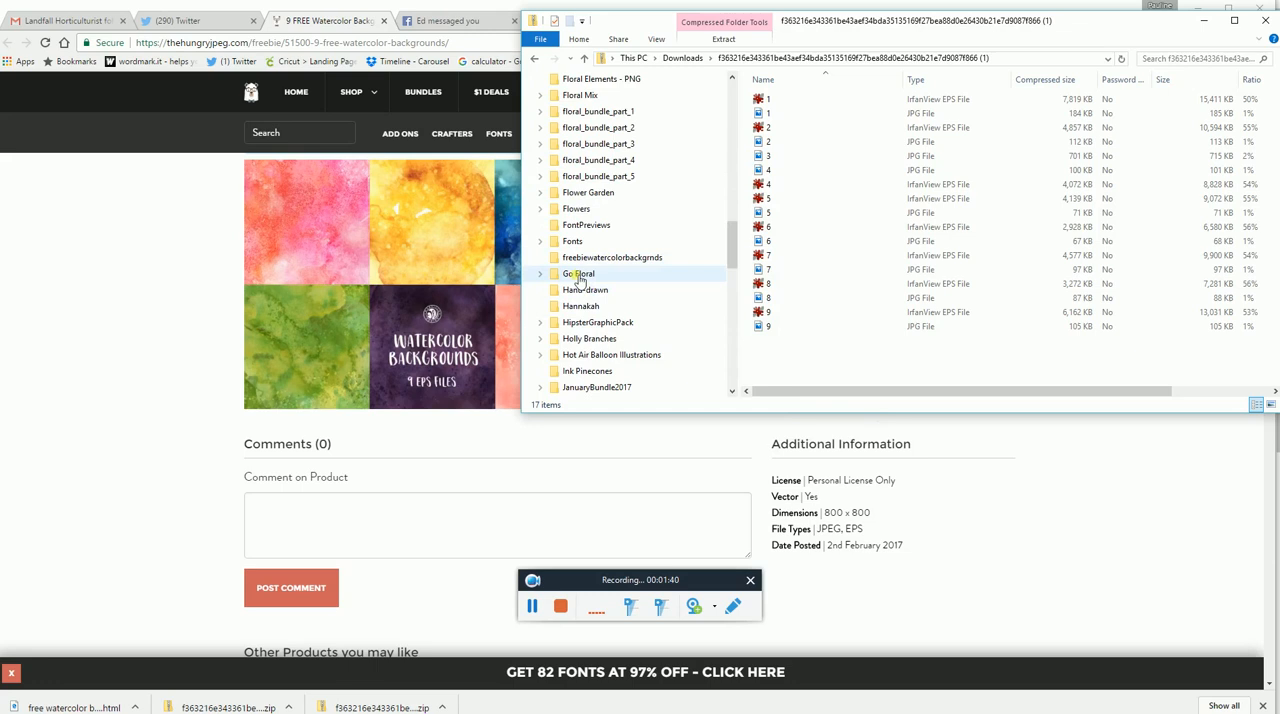
left_click(652, 262)
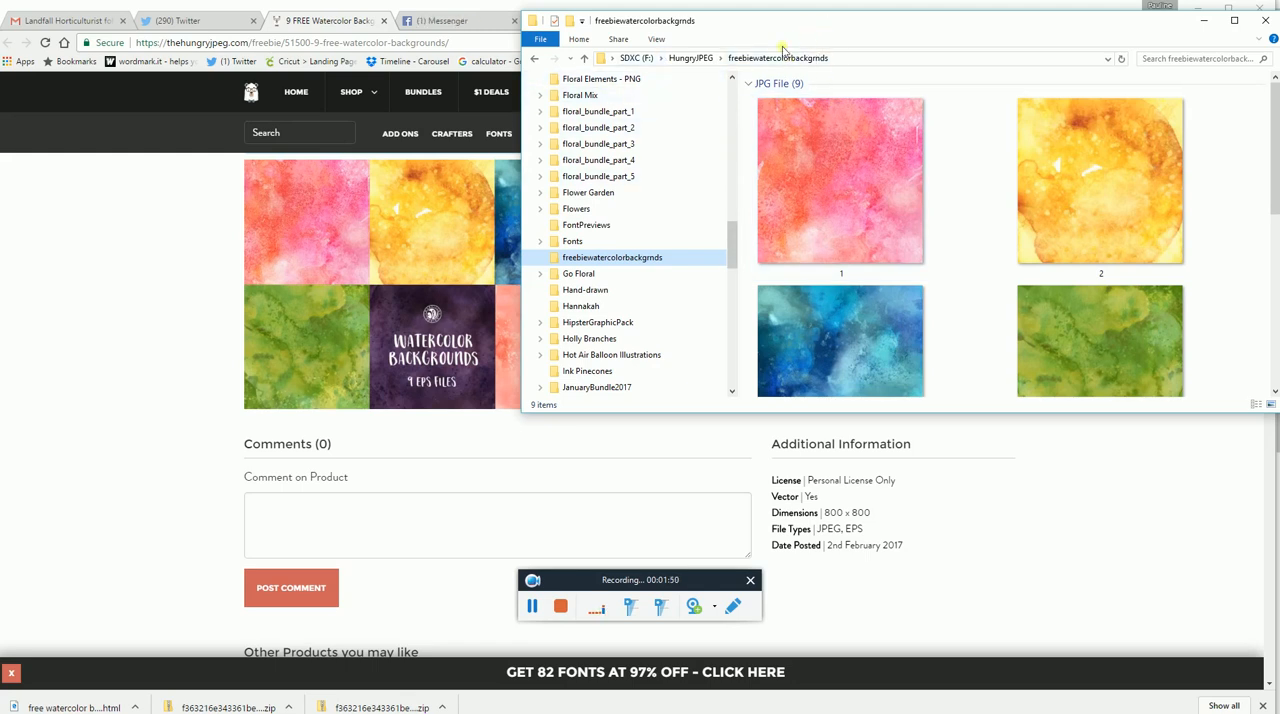
left_click(1204, 20)
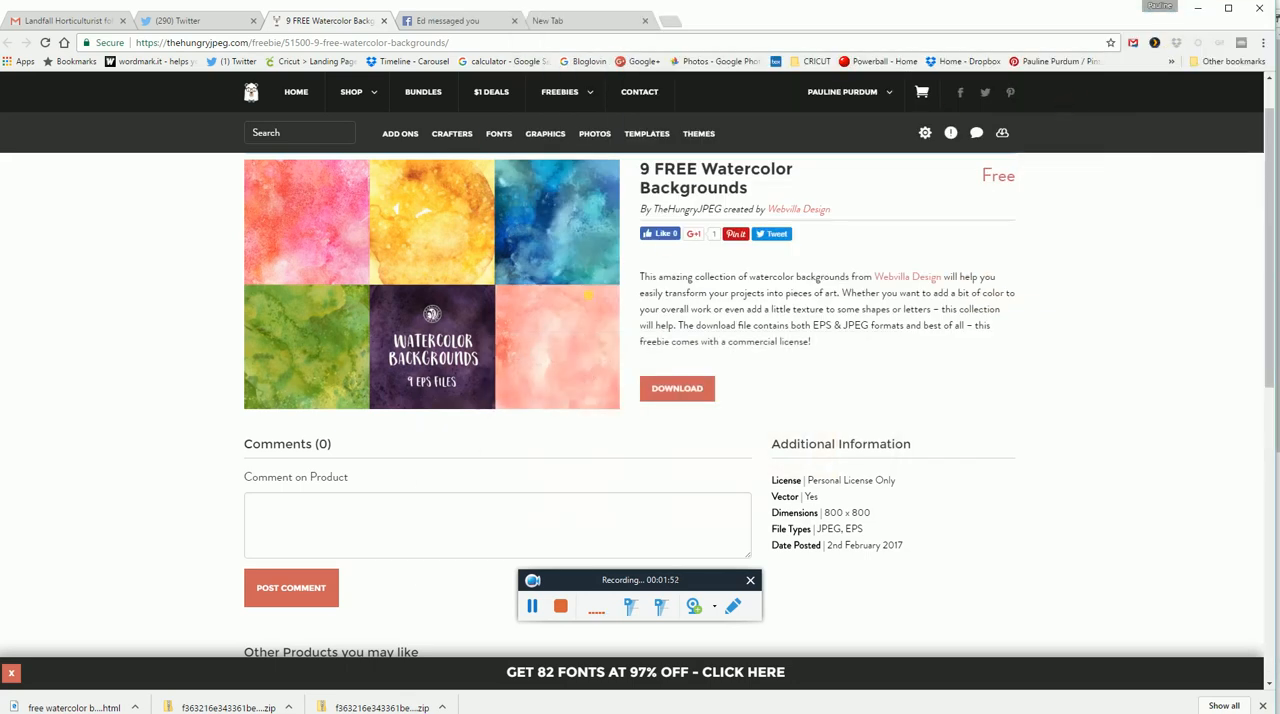
Switch to the other File Explorer window showing the zip contents and reopen the watercolor zip from Downloads.
key("super")
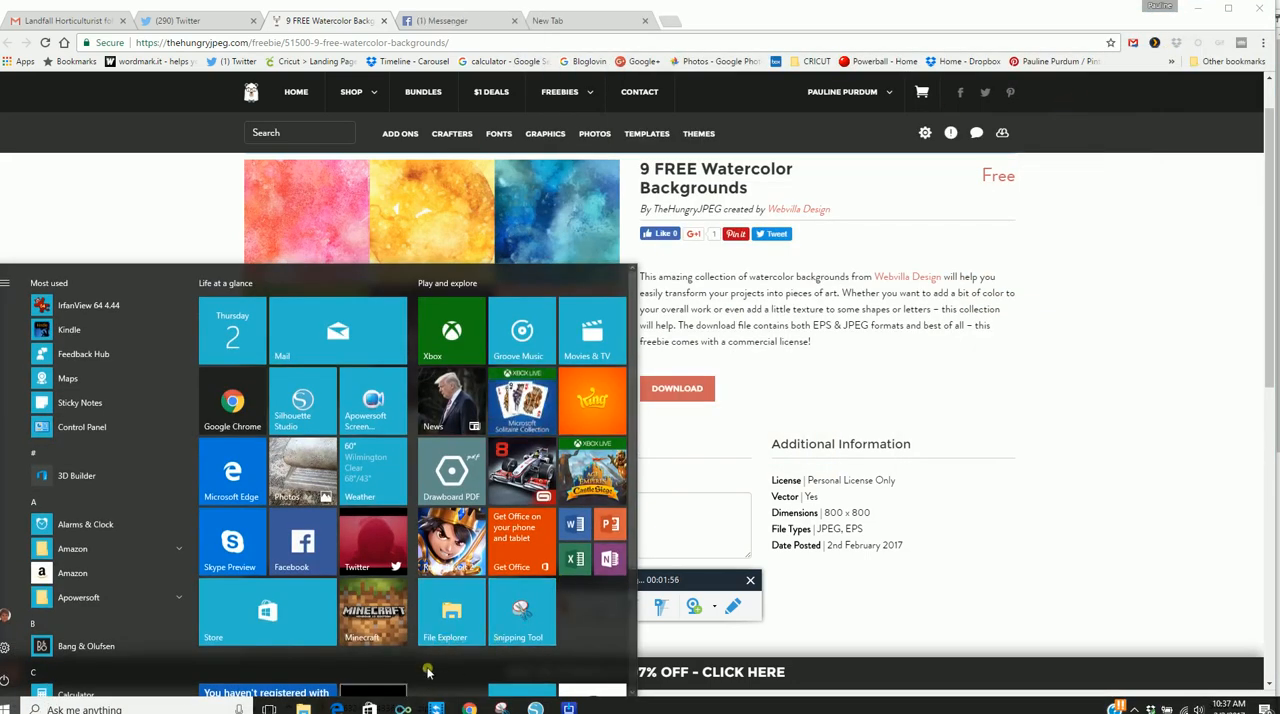
left_click(271, 709)
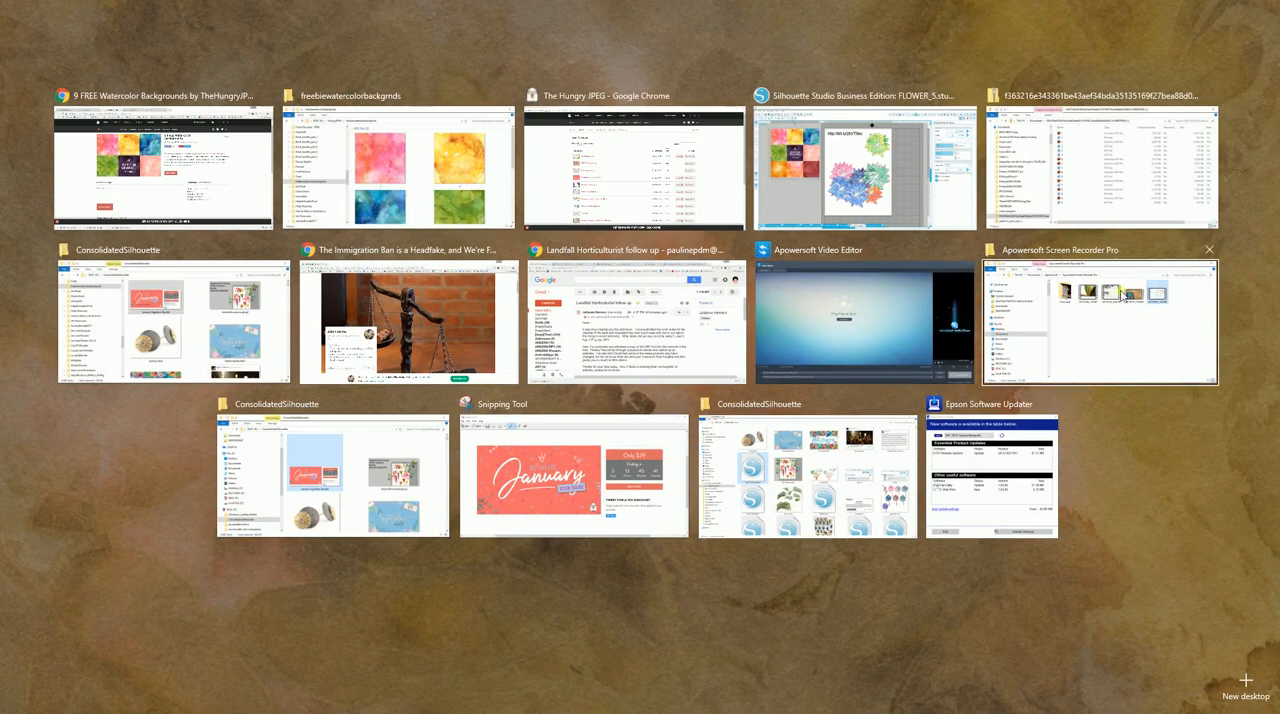
left_click(1066, 147)
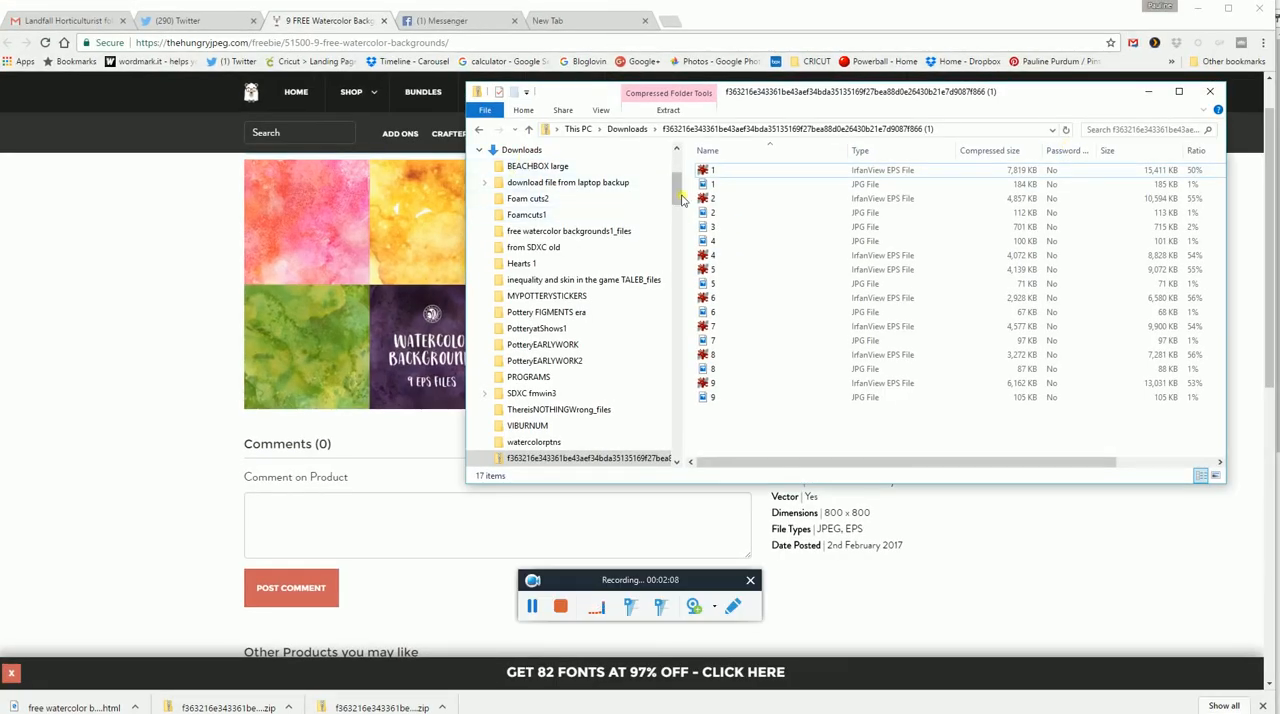
left_click(531, 156)
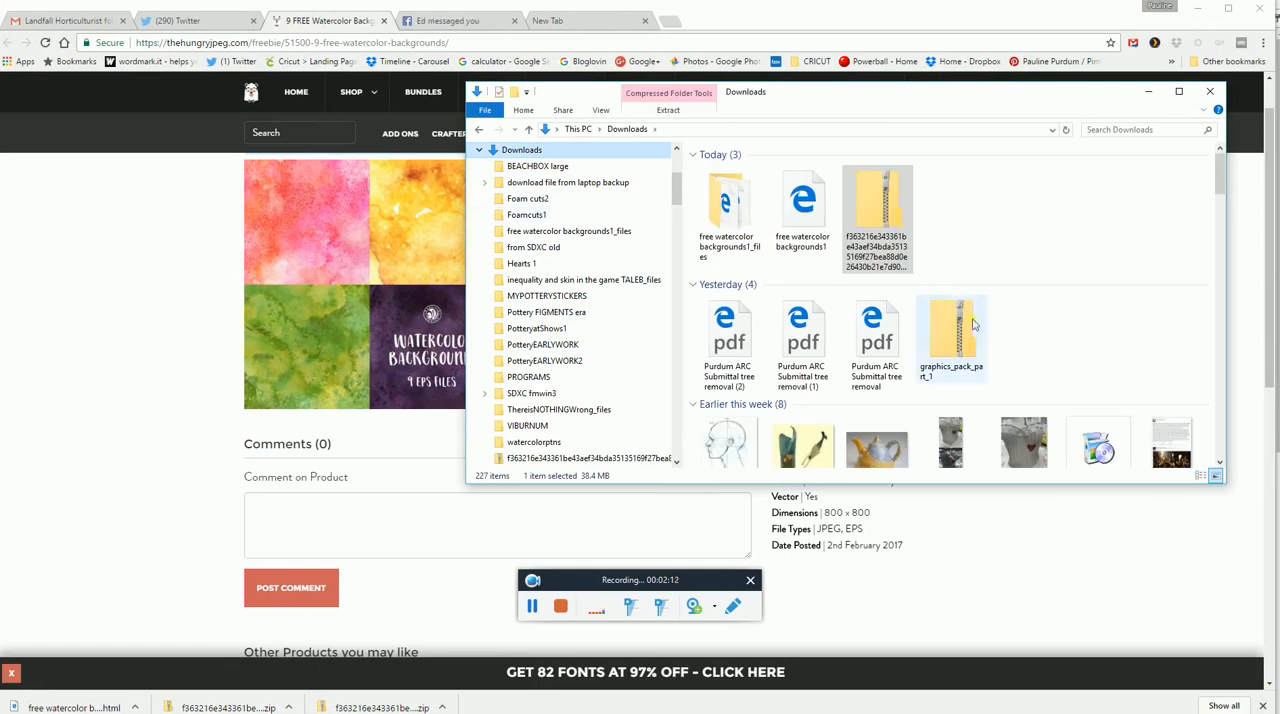
double_click(876, 240)
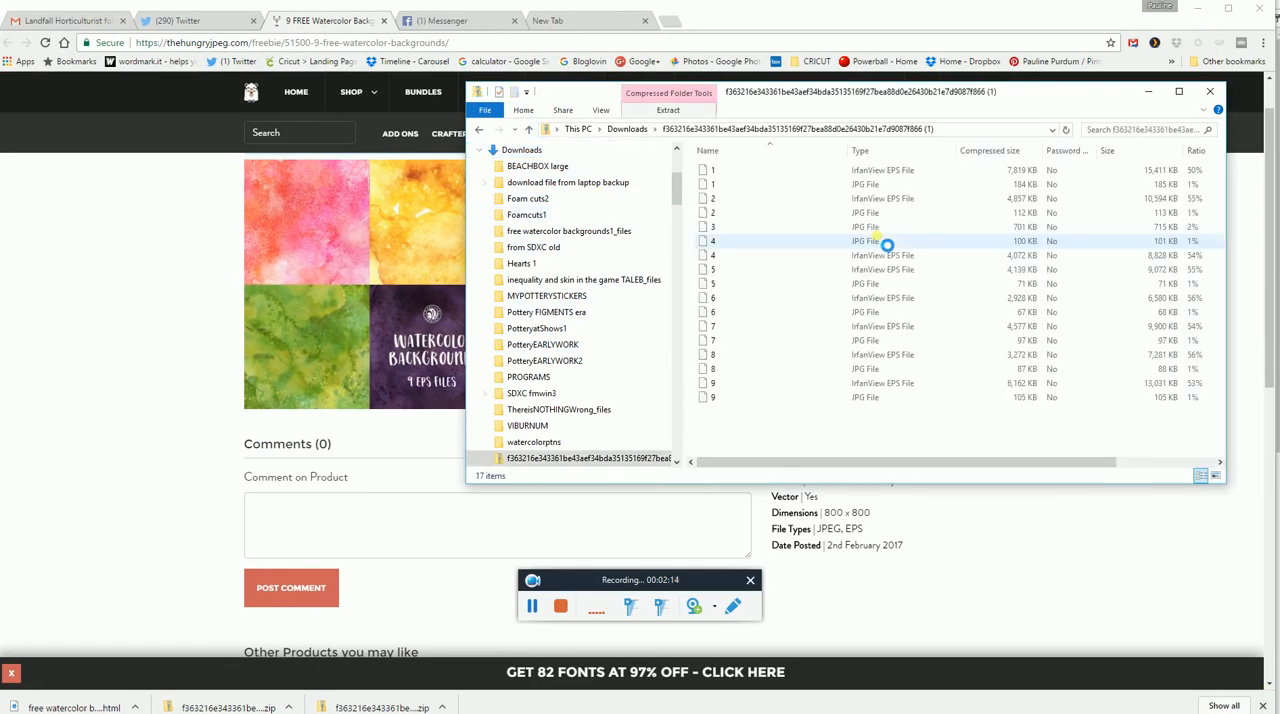
Set the destination for extracting all zip files to F:\HungryJPEG\freebiewatercolorbackgrnds and cancel the extraction.
left_click(669, 112)
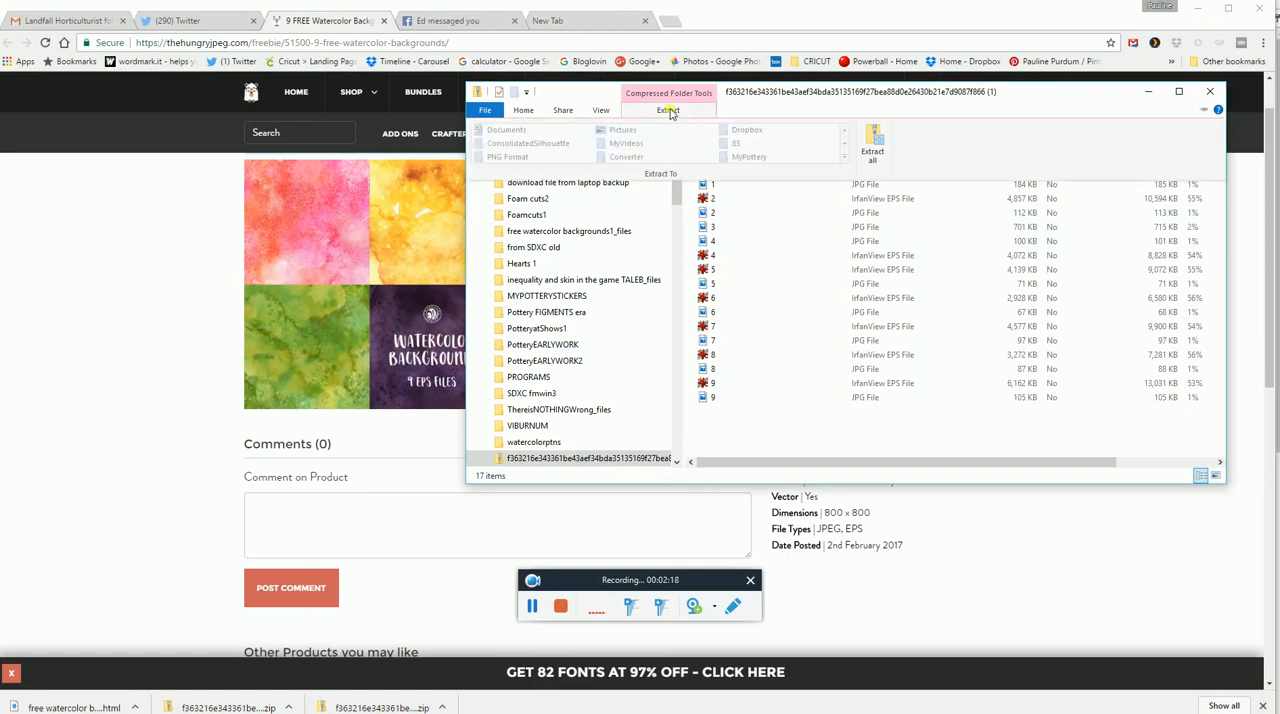
left_click(868, 150)
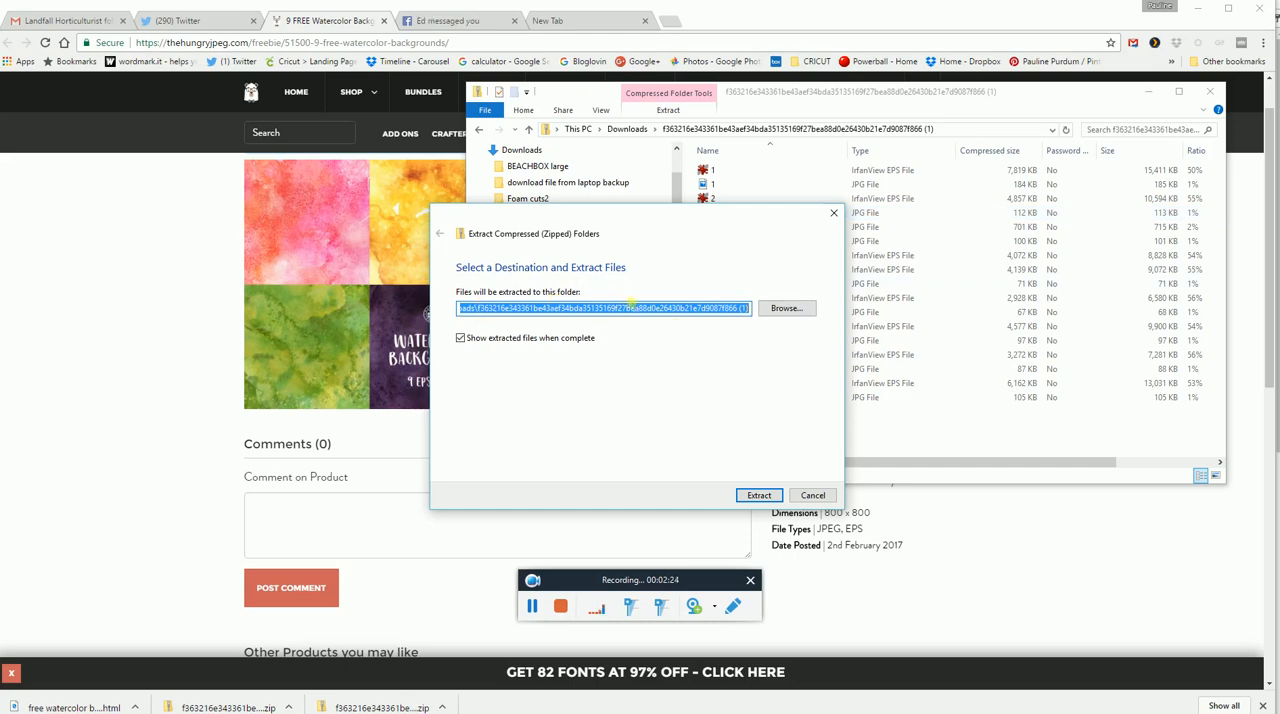
left_click(785, 308)
left_click_drag(591, 445, 588, 510)
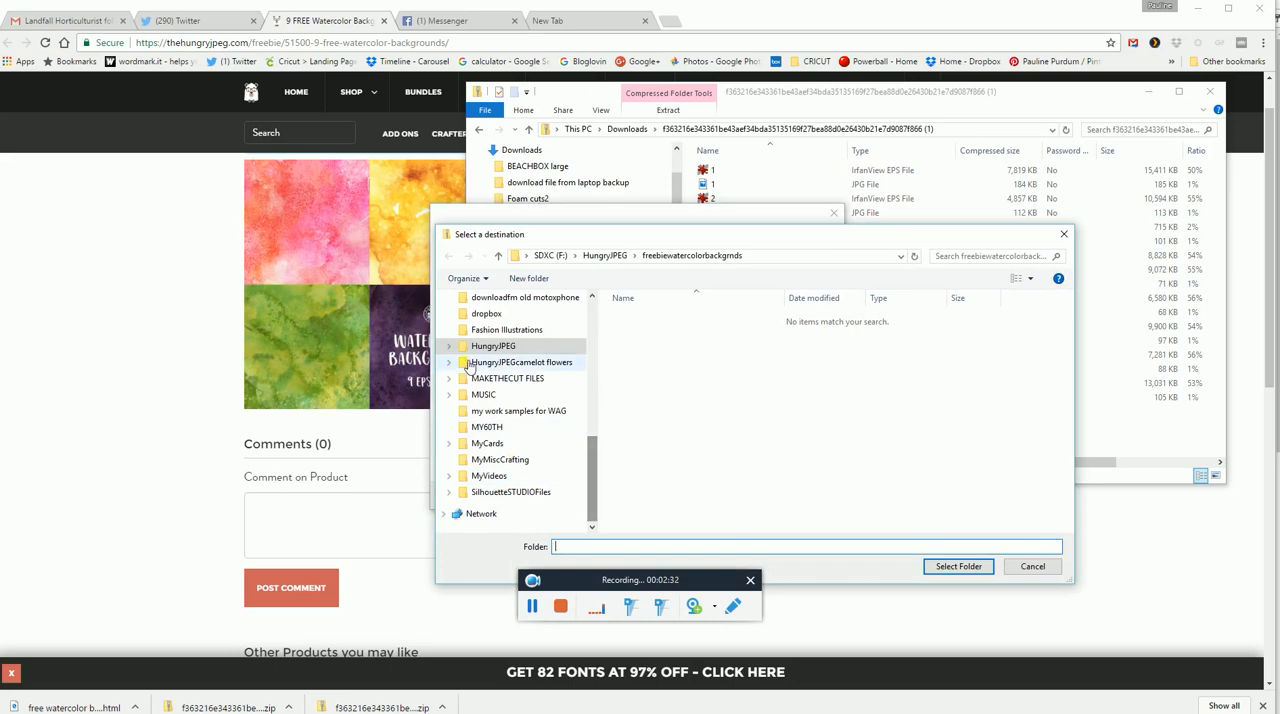
left_click(450, 346)
left_click_drag(591, 418, 590, 434)
left_click(561, 316)
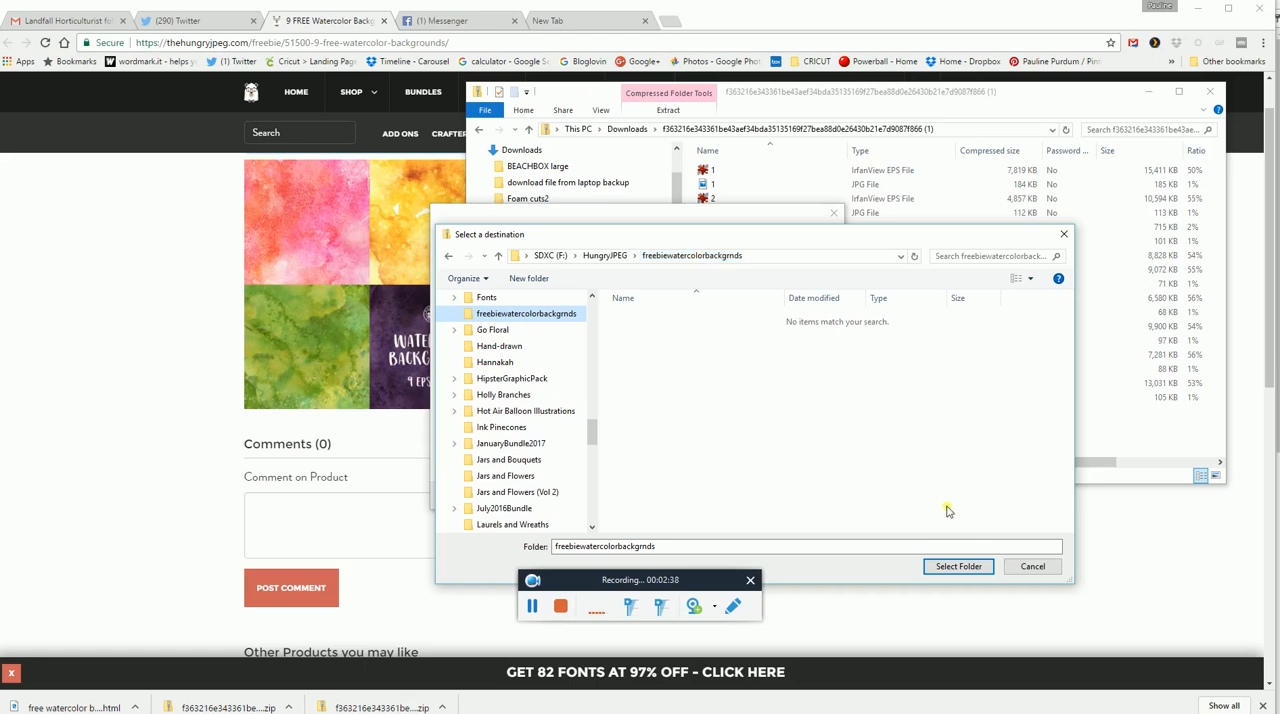
left_click(958, 567)
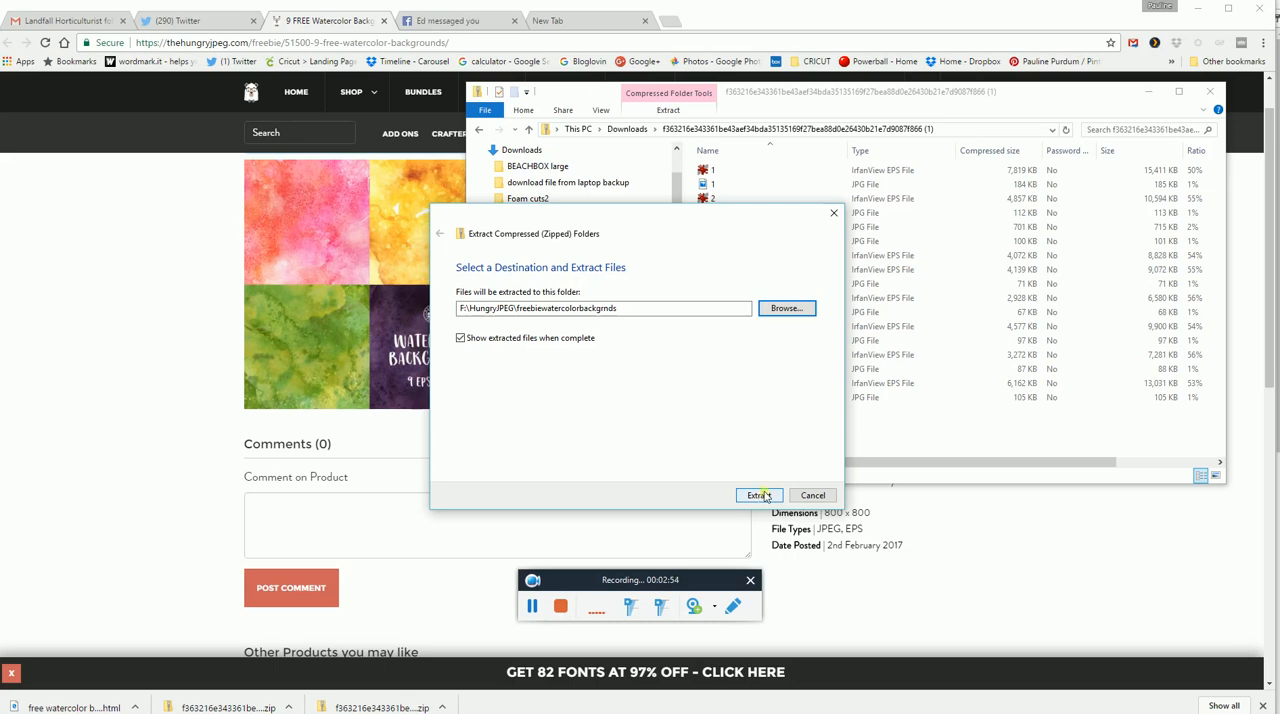
left_click(813, 496)
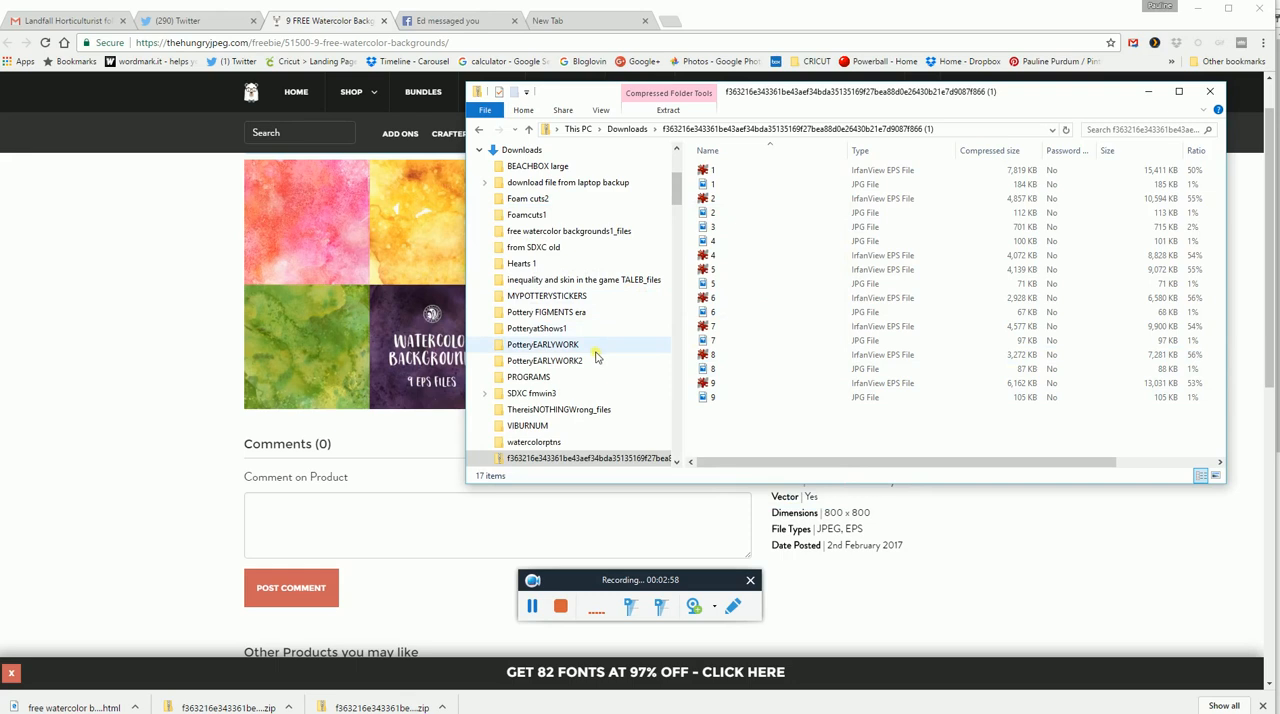
Navigate from the zip contents to the freebiewatercolorbackgrnds folder under HungryJPEG and look through its JPG images.
left_click_drag(675, 180, 668, 284)
left_click(658, 266)
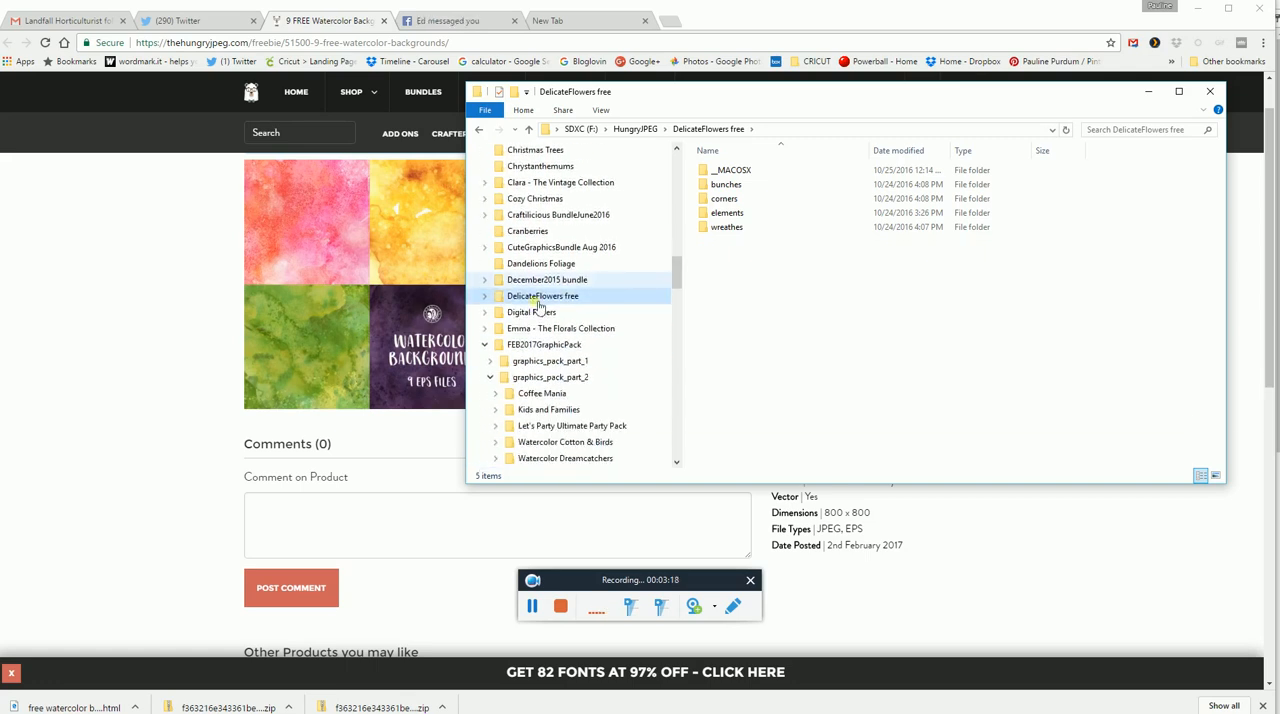
left_click(484, 346)
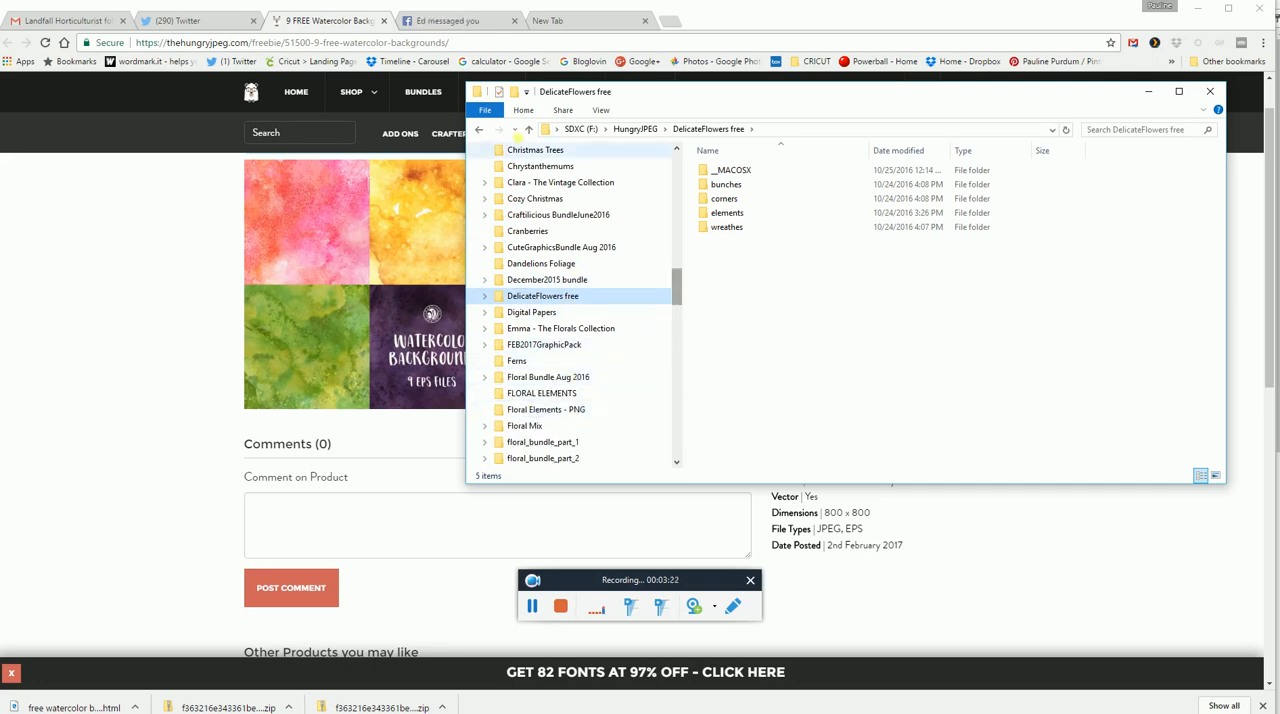
left_click(479, 131)
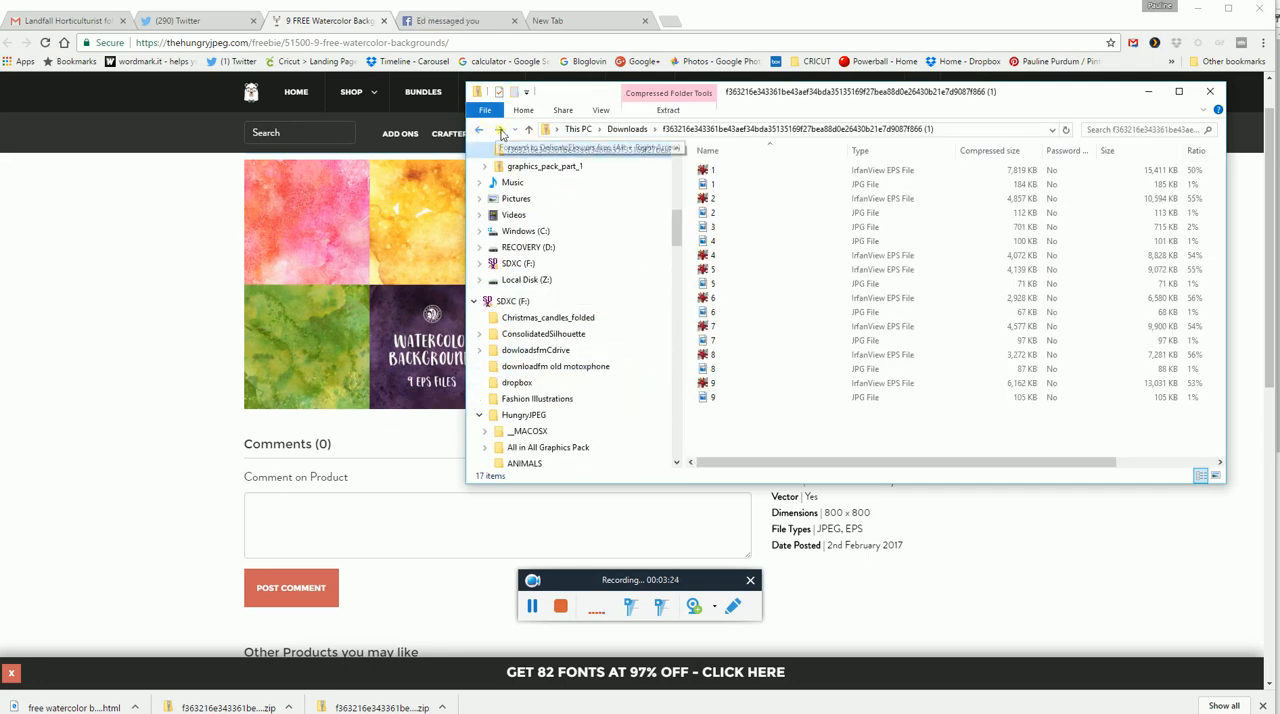
left_click(498, 130)
left_click_drag(677, 284, 677, 311)
left_click_drag(677, 312, 677, 322)
left_click(590, 412)
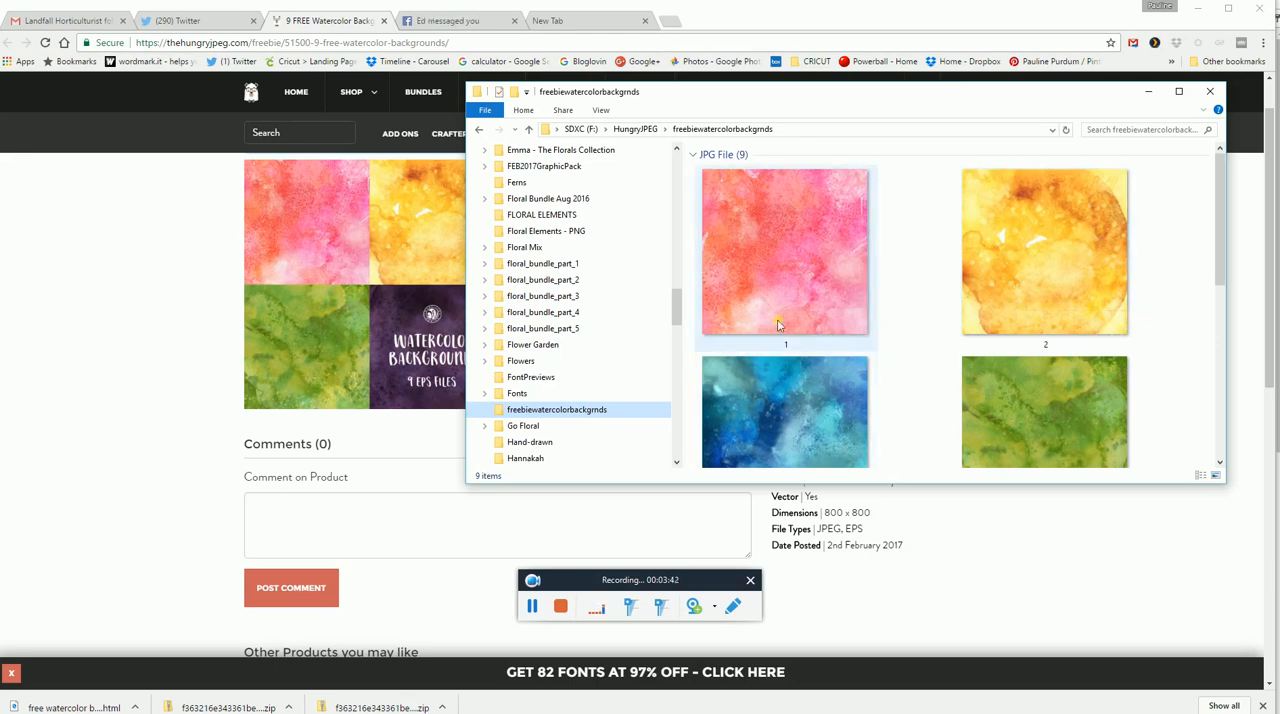
left_click_drag(1219, 268, 1180, 294)
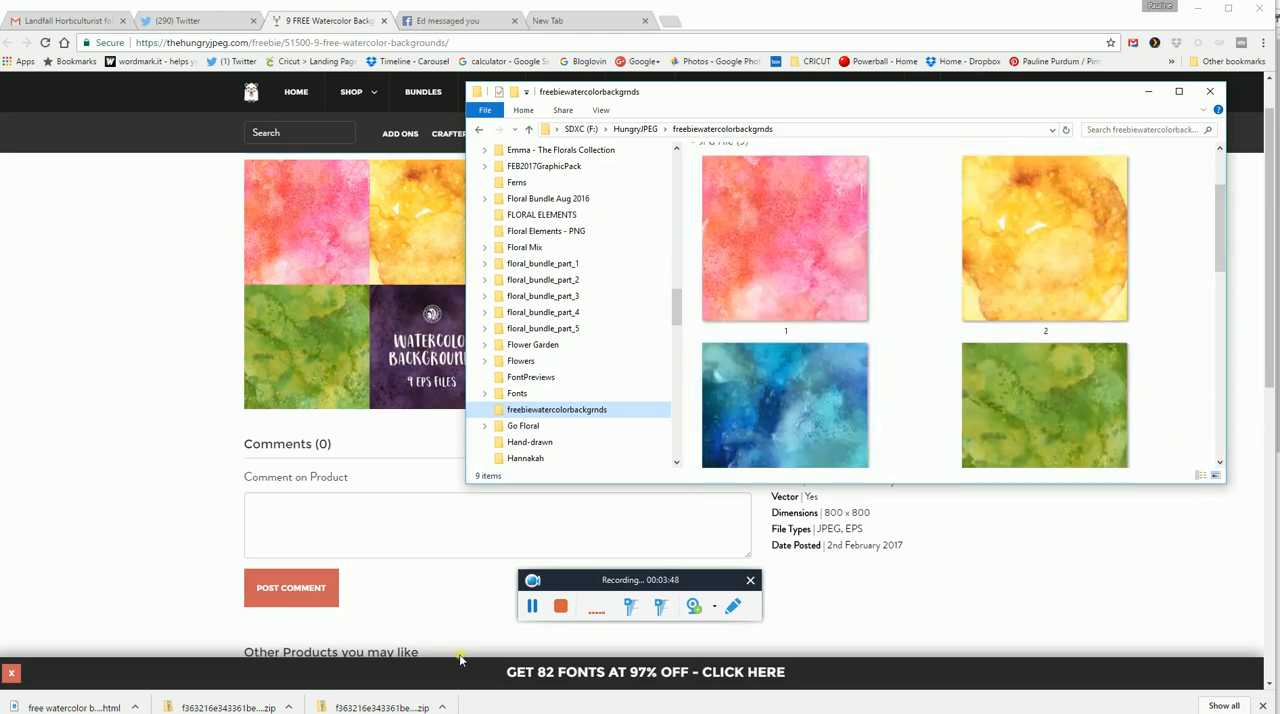
Switch to Silhouette Studio, show the library, and locate the watercolors folder under Patterns.
key("super")
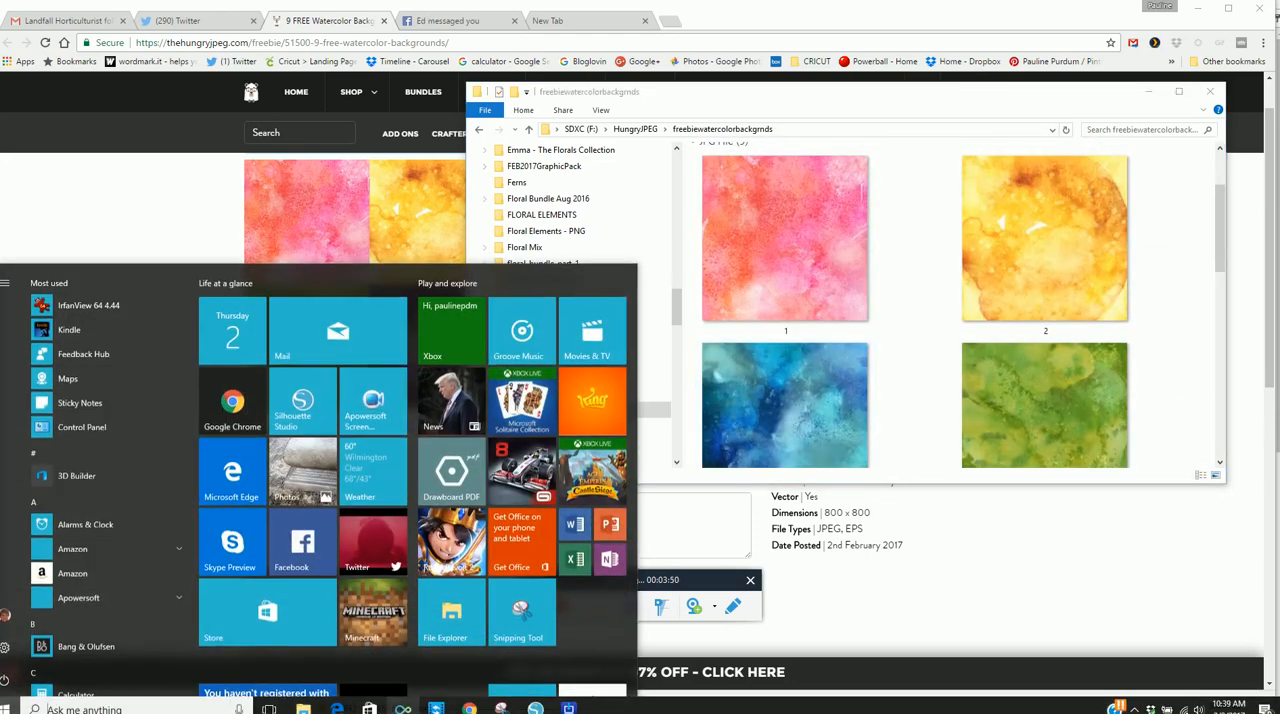
left_click(537, 711)
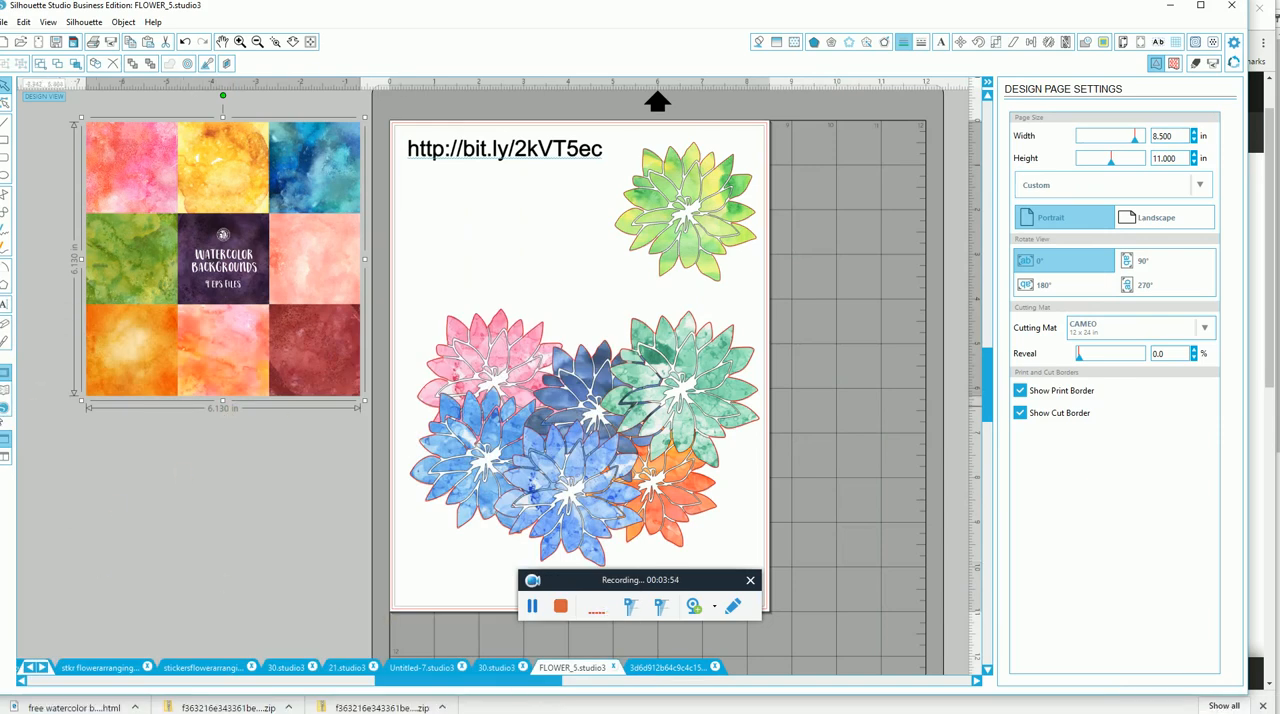
left_click(6, 398)
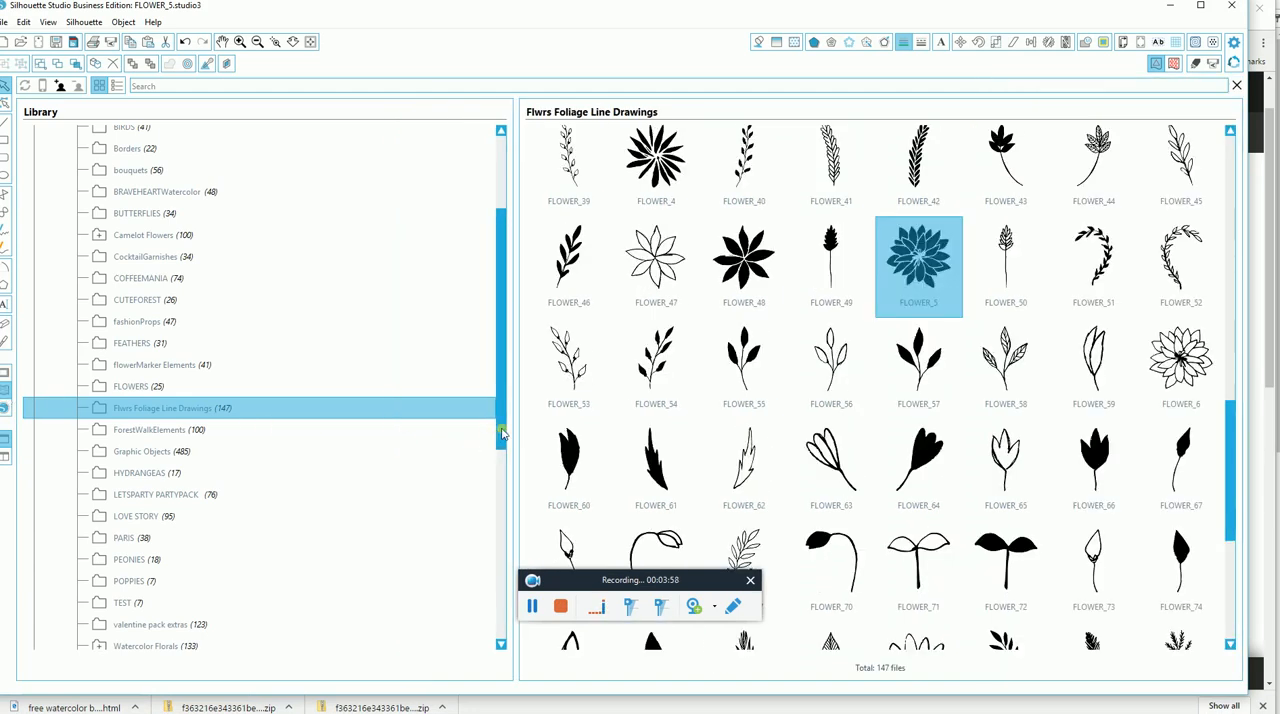
left_click_drag(502, 432, 480, 393)
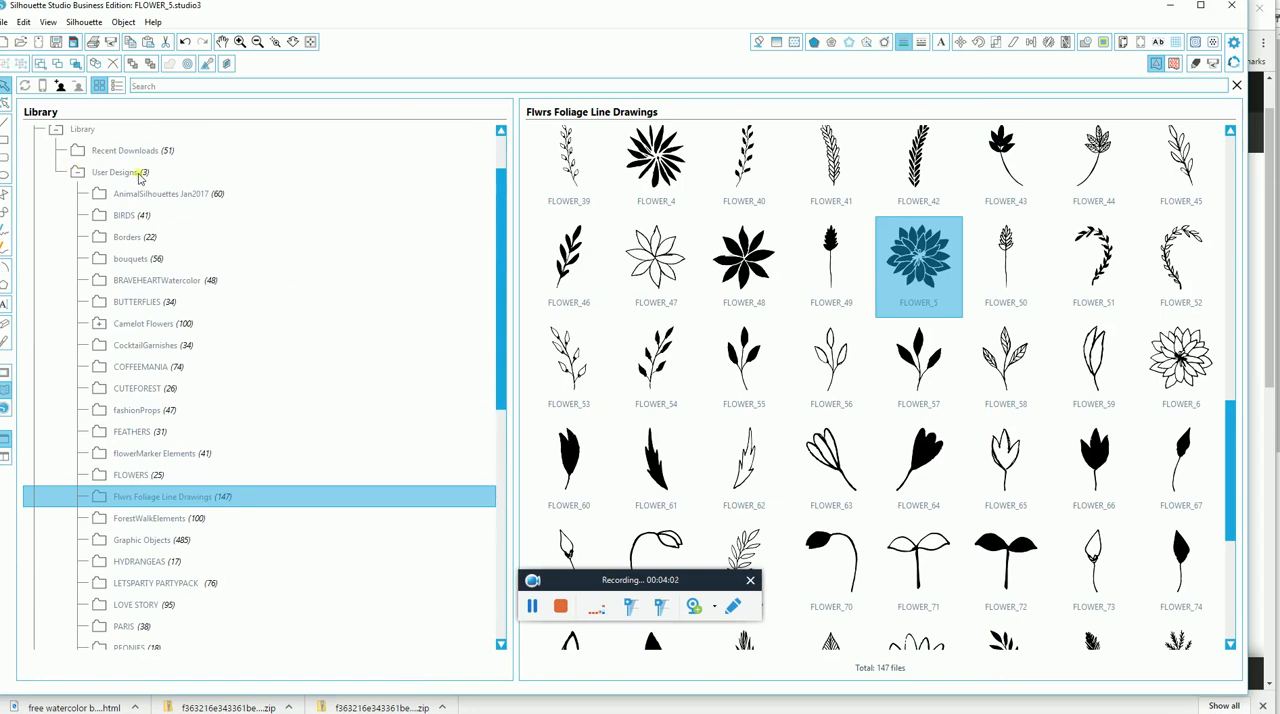
left_click_drag(497, 318, 481, 470)
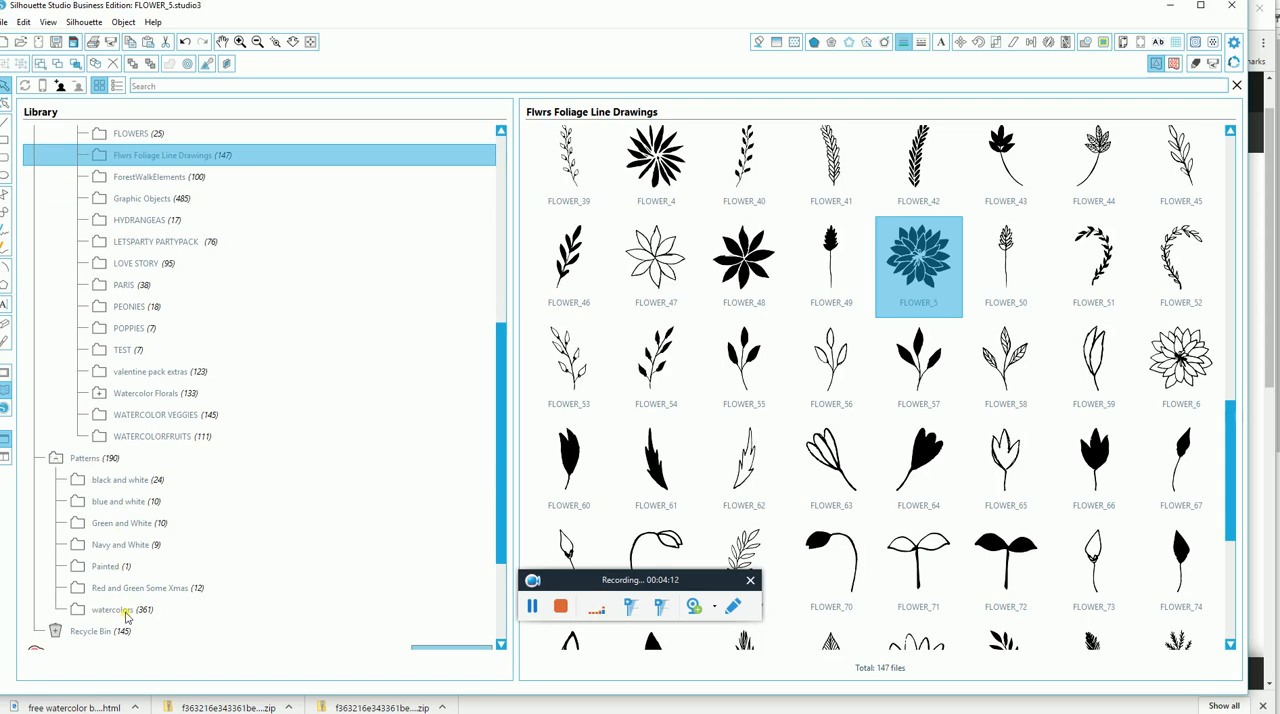
left_click_drag(501, 529, 497, 582)
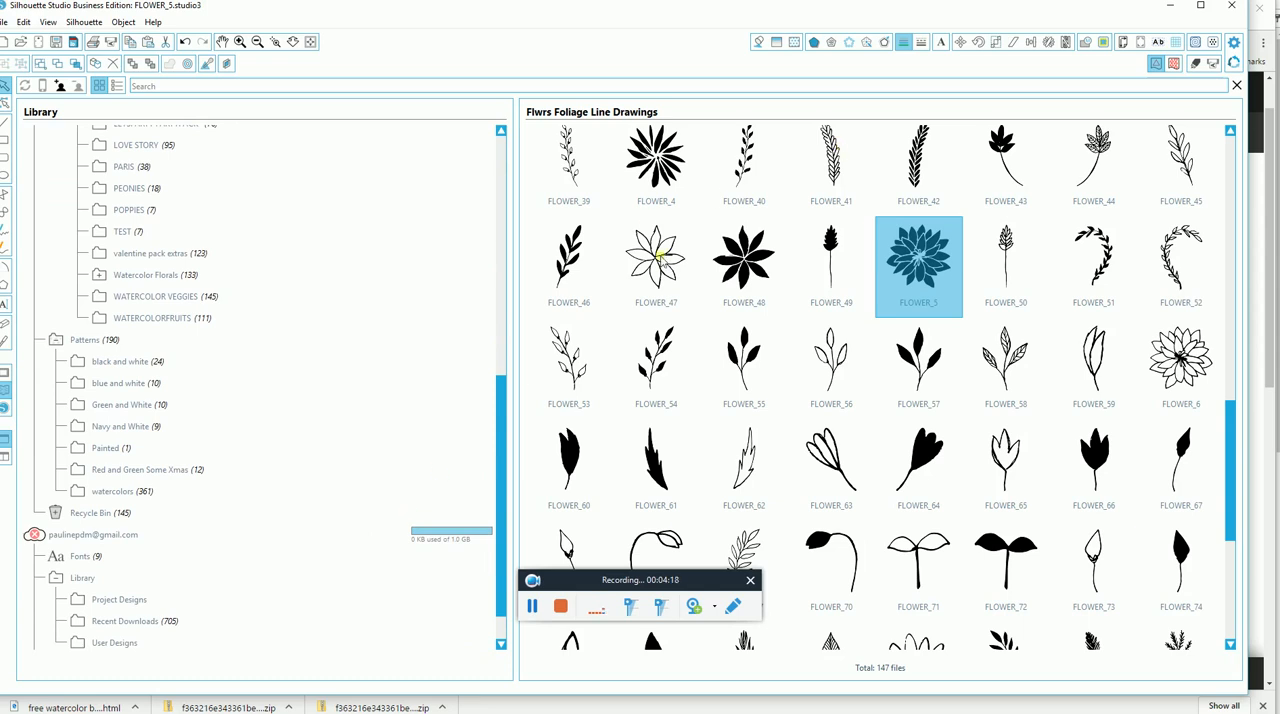
Bring a freebiewatercolorbackgrnds File Explorer window to the front and place it beside the library's folder list.
key("super")
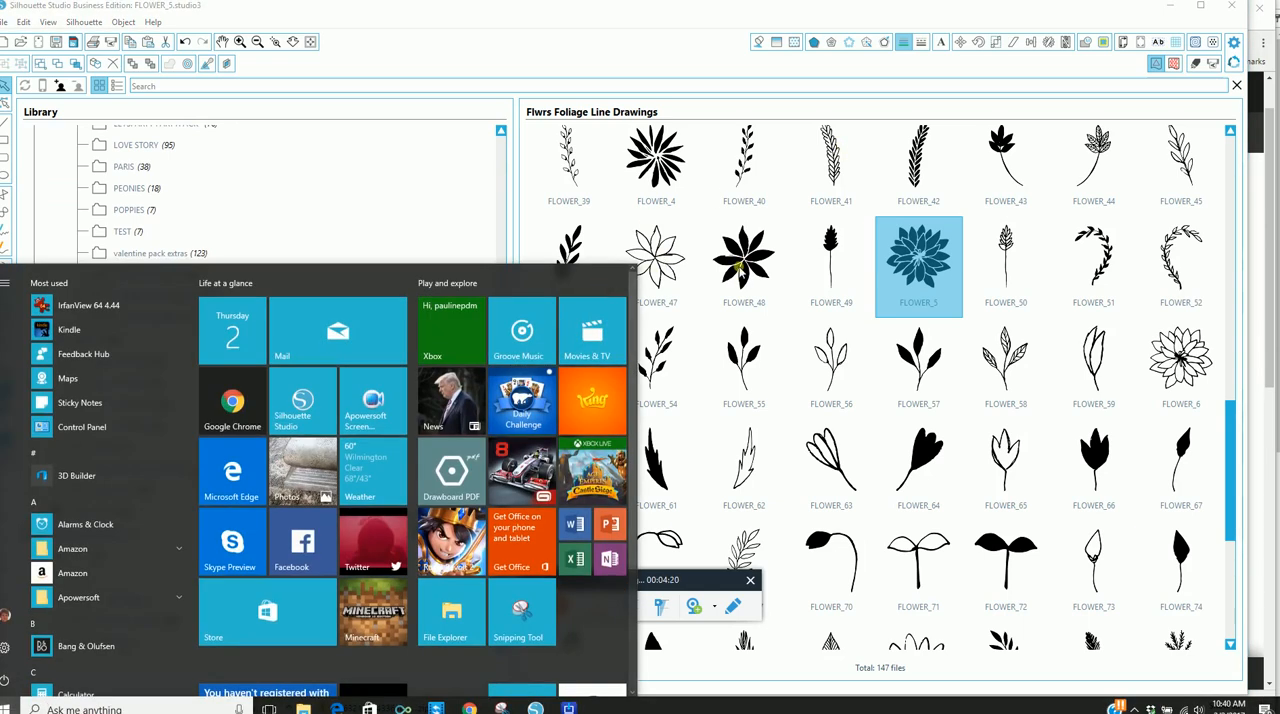
left_click(269, 709)
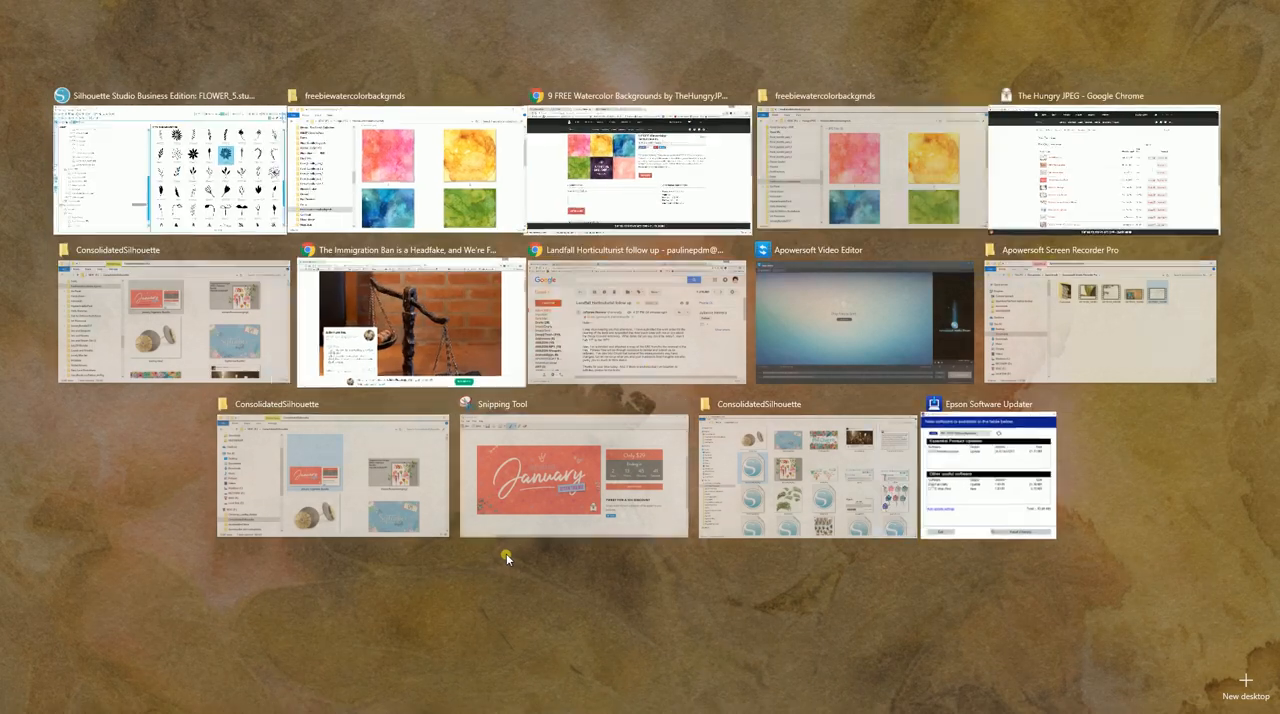
left_click(884, 186)
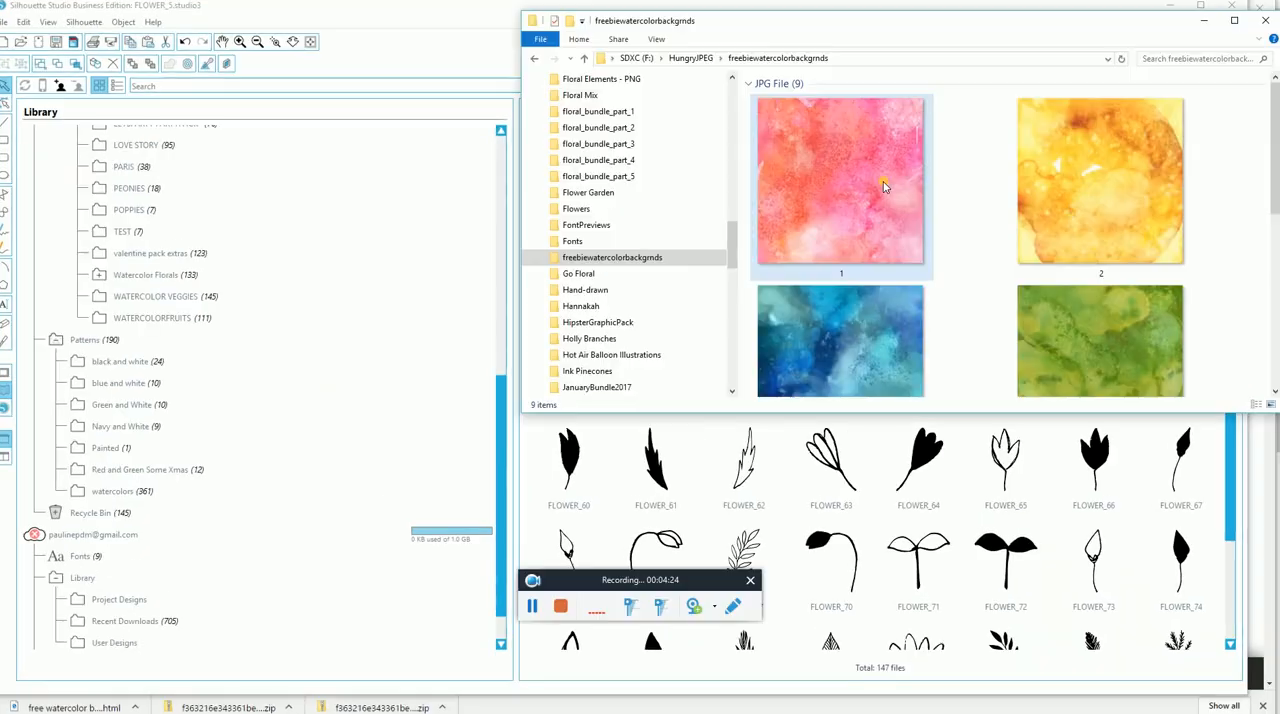
left_click_drag(884, 35, 772, 112)
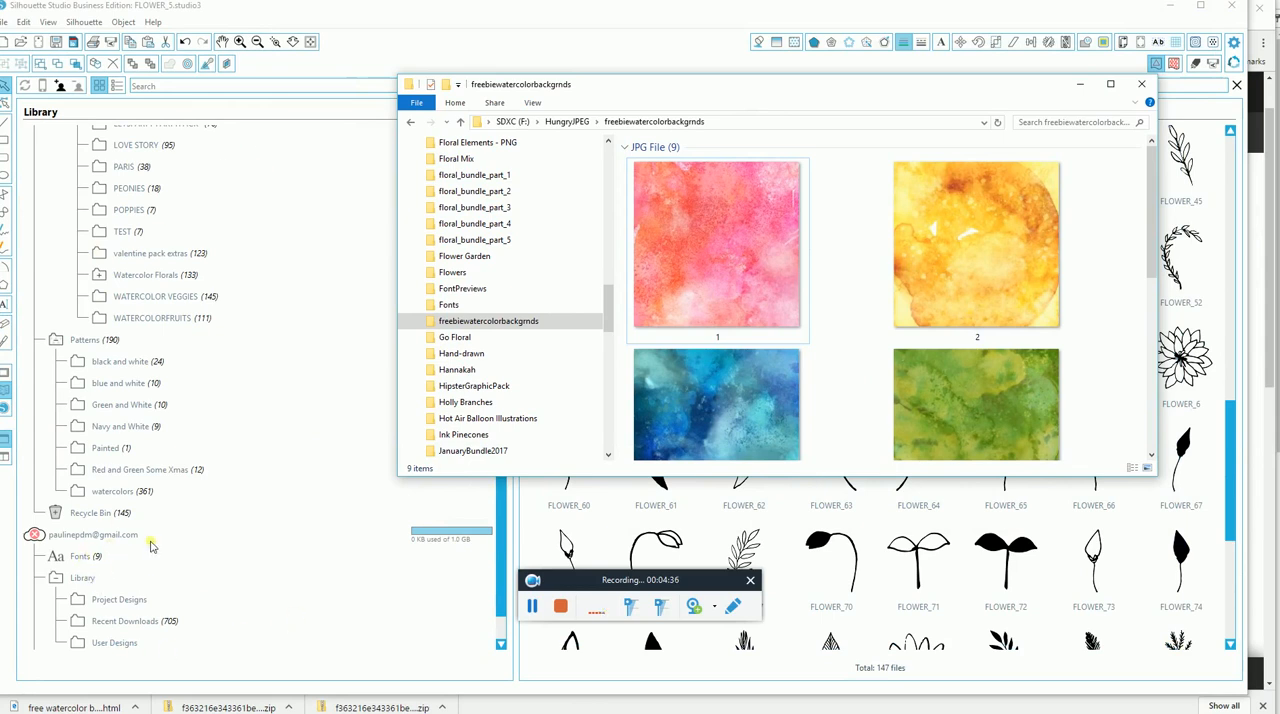
Select all nine watercolor JPG images in the folder and return to the library's Patterns folders.
left_click(711, 276)
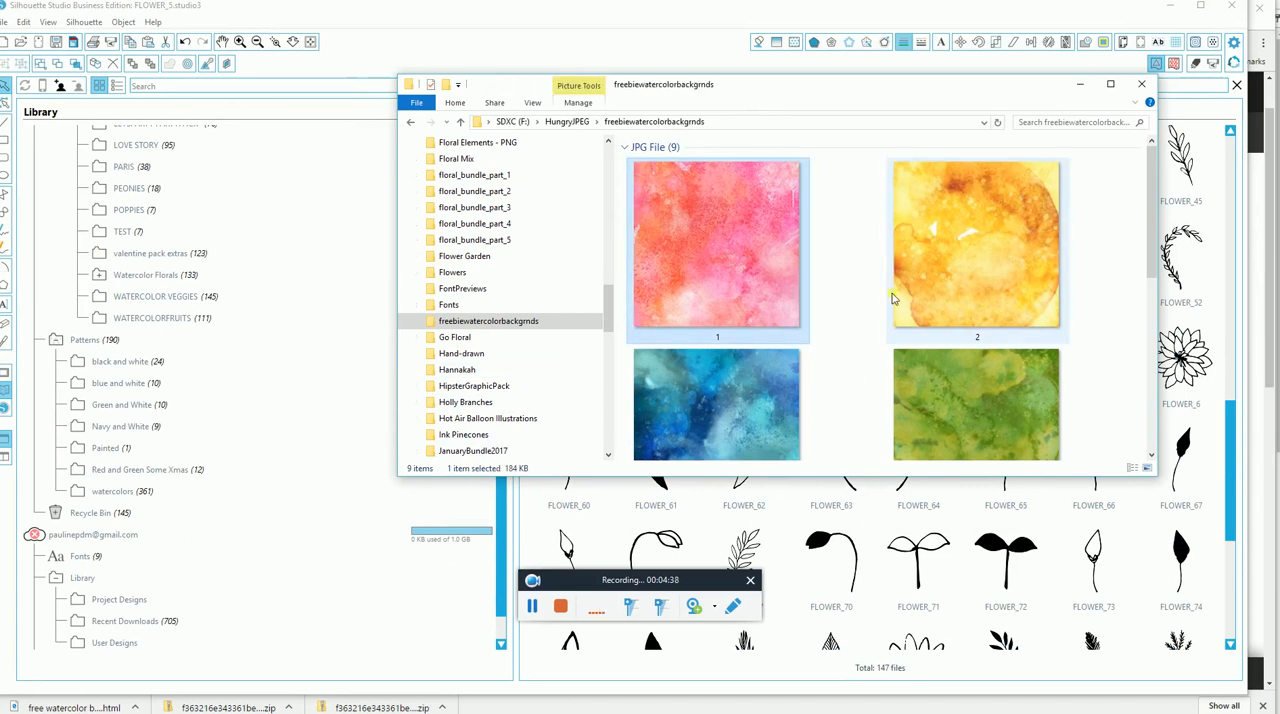
left_click_drag(1149, 192, 1133, 440)
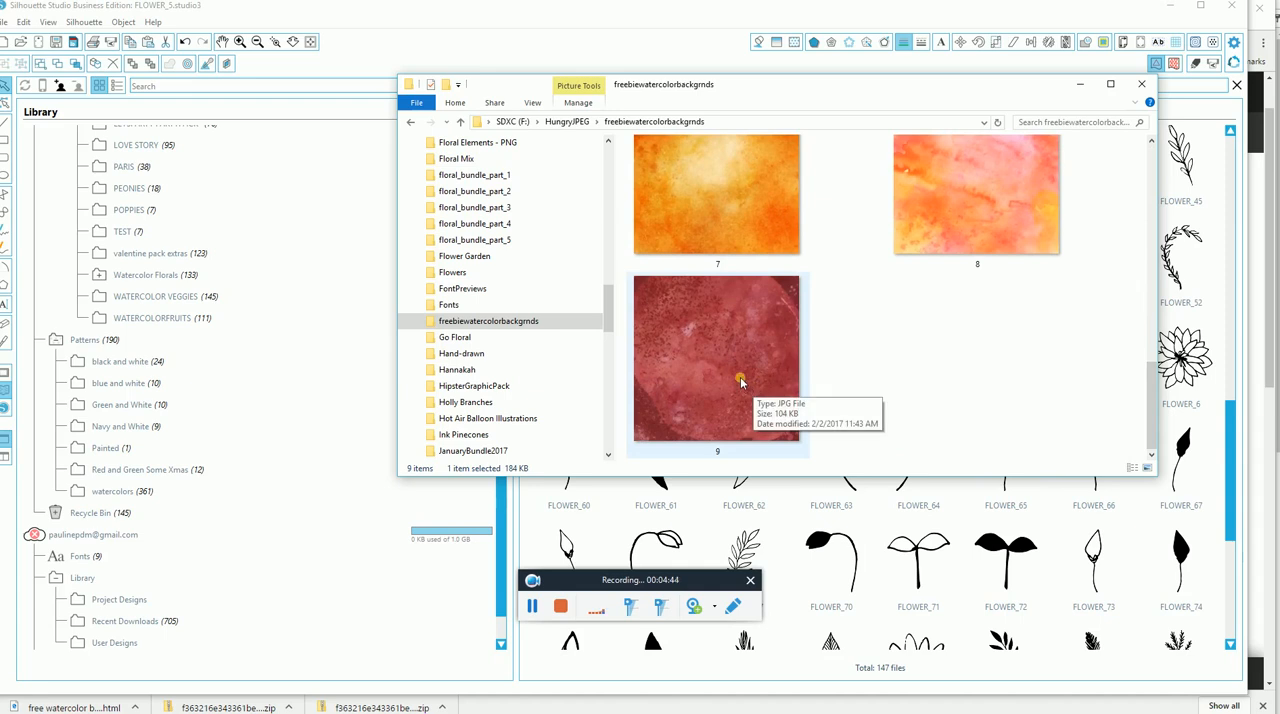
key("ctrl+a")
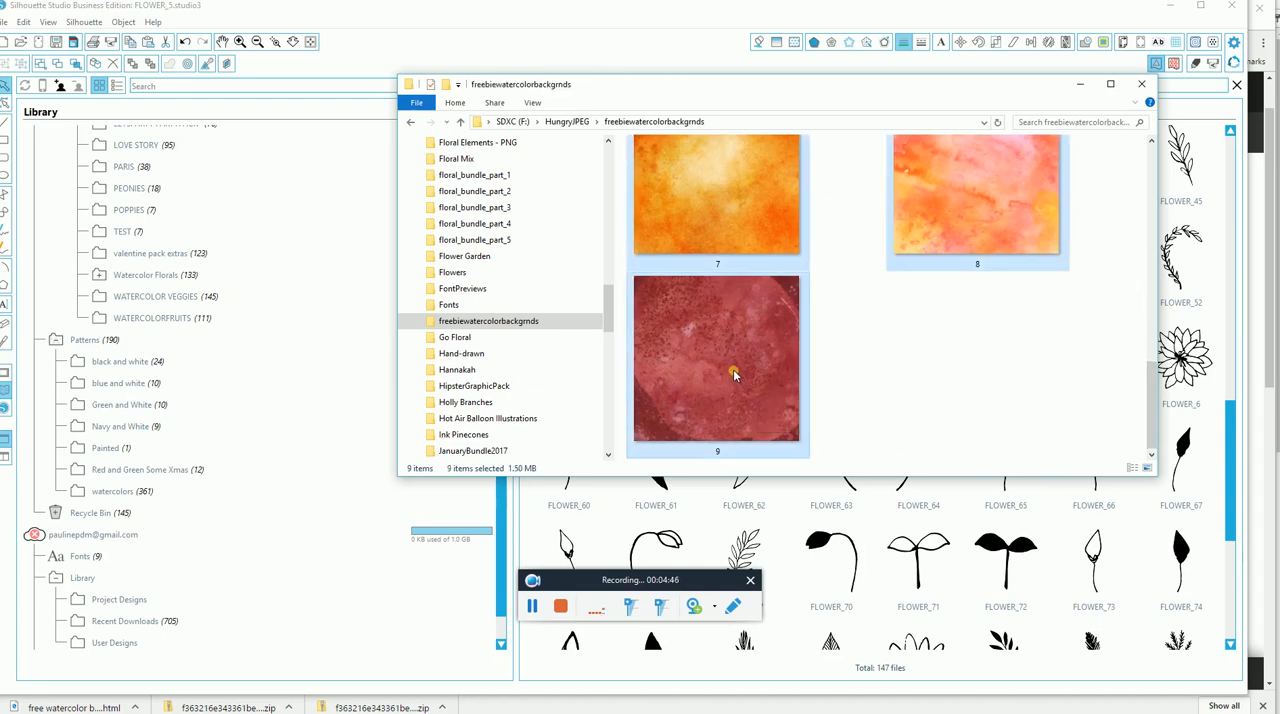
left_click_drag(733, 372, 901, 484)
left_click_drag(894, 551, 828, 578)
left_click_drag(502, 546, 494, 566)
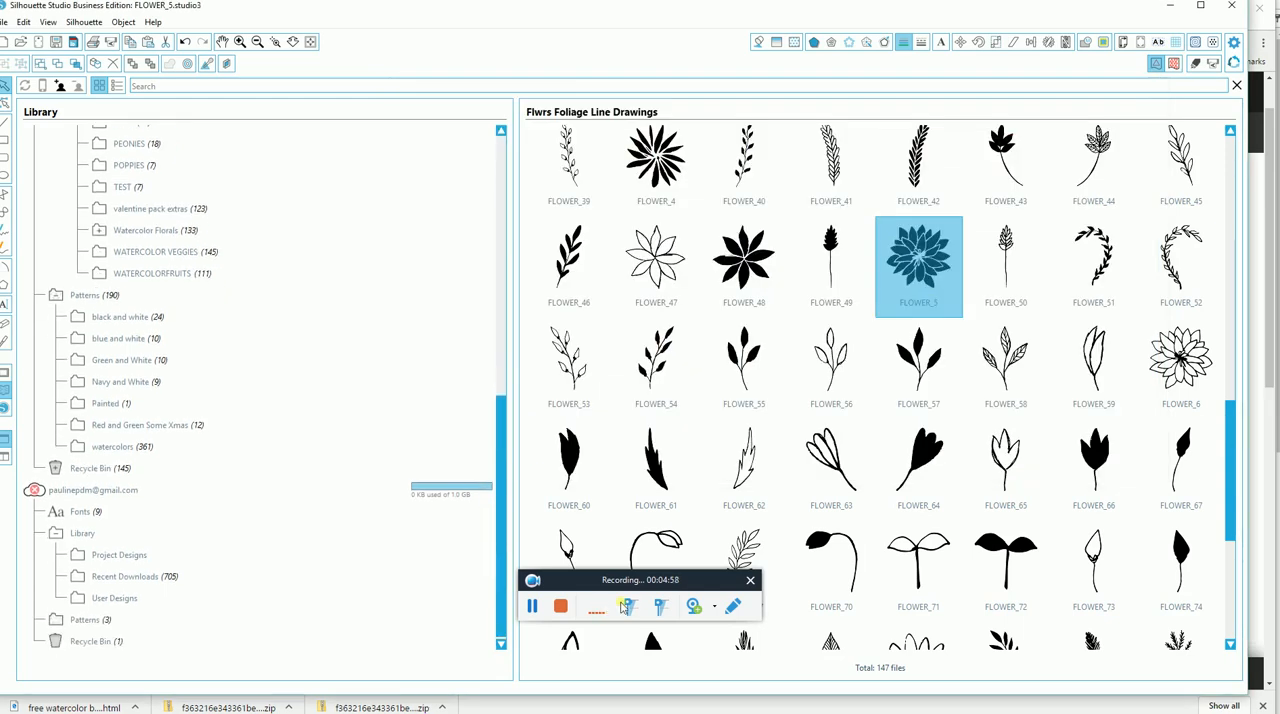
Switch to the other freebiewatercolorbackgrnds File Explorer window and select JPG images 1 through 9.
key("super")
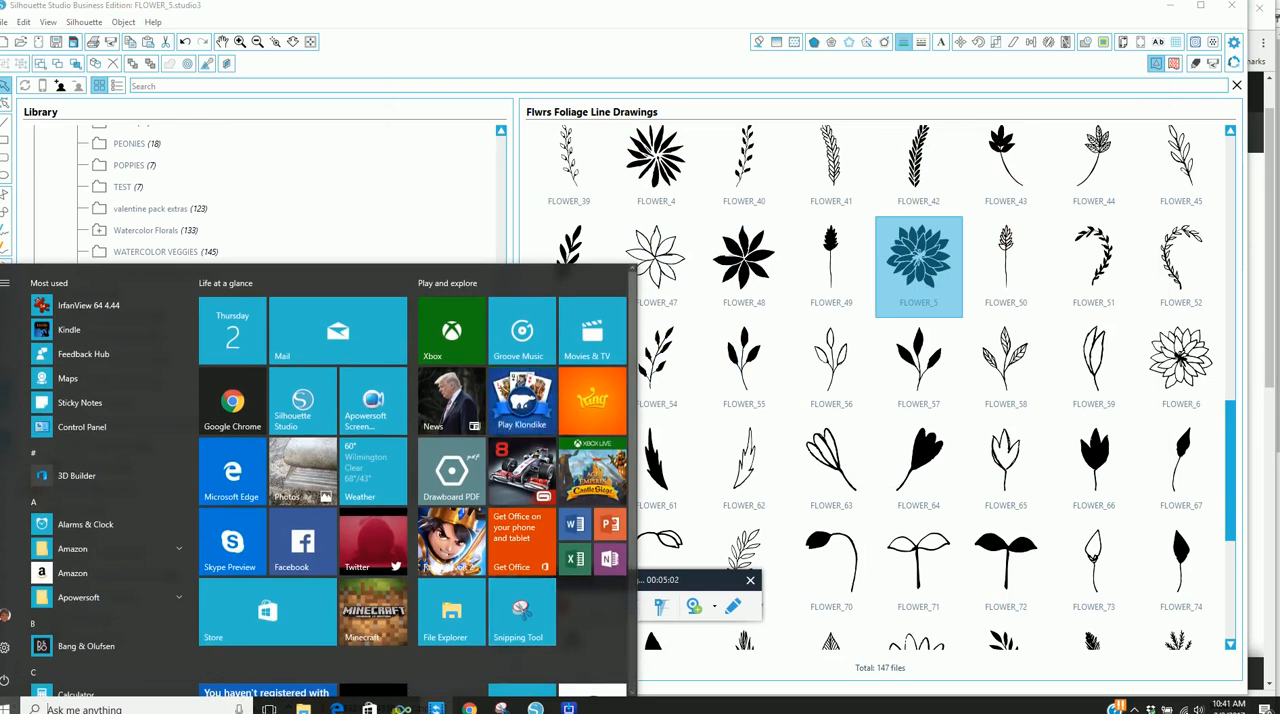
left_click(269, 708)
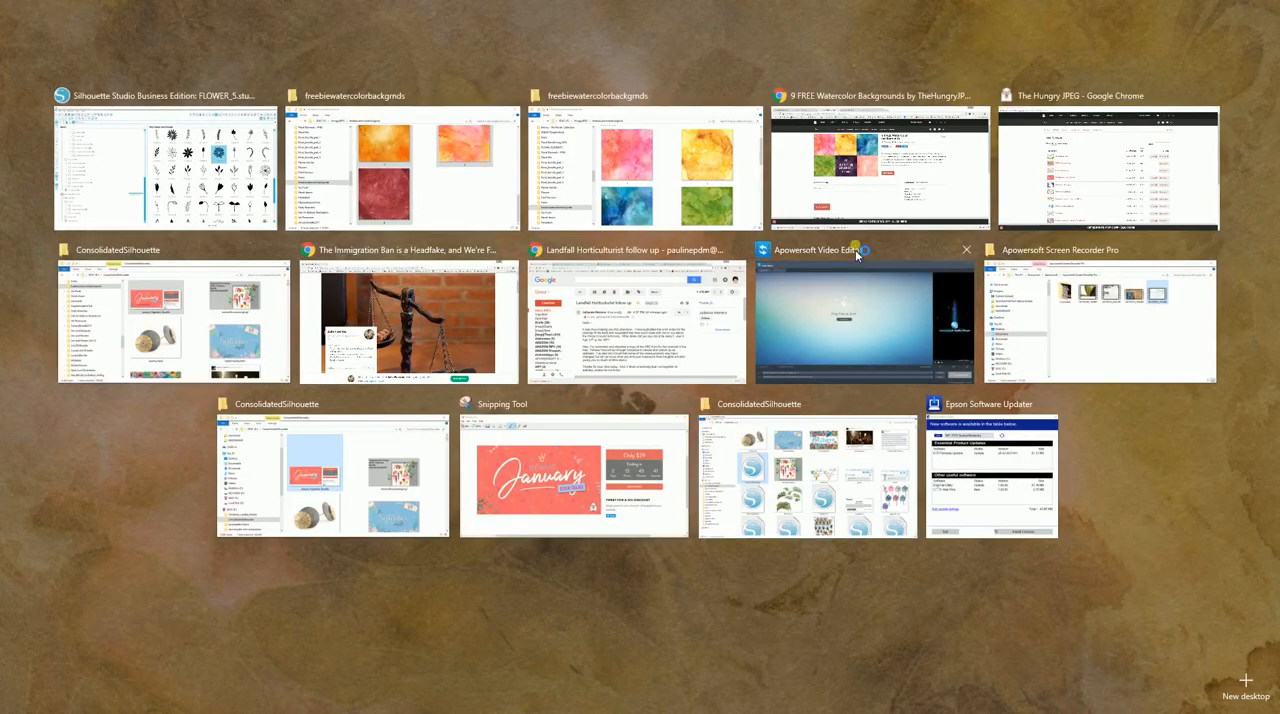
left_click(672, 158)
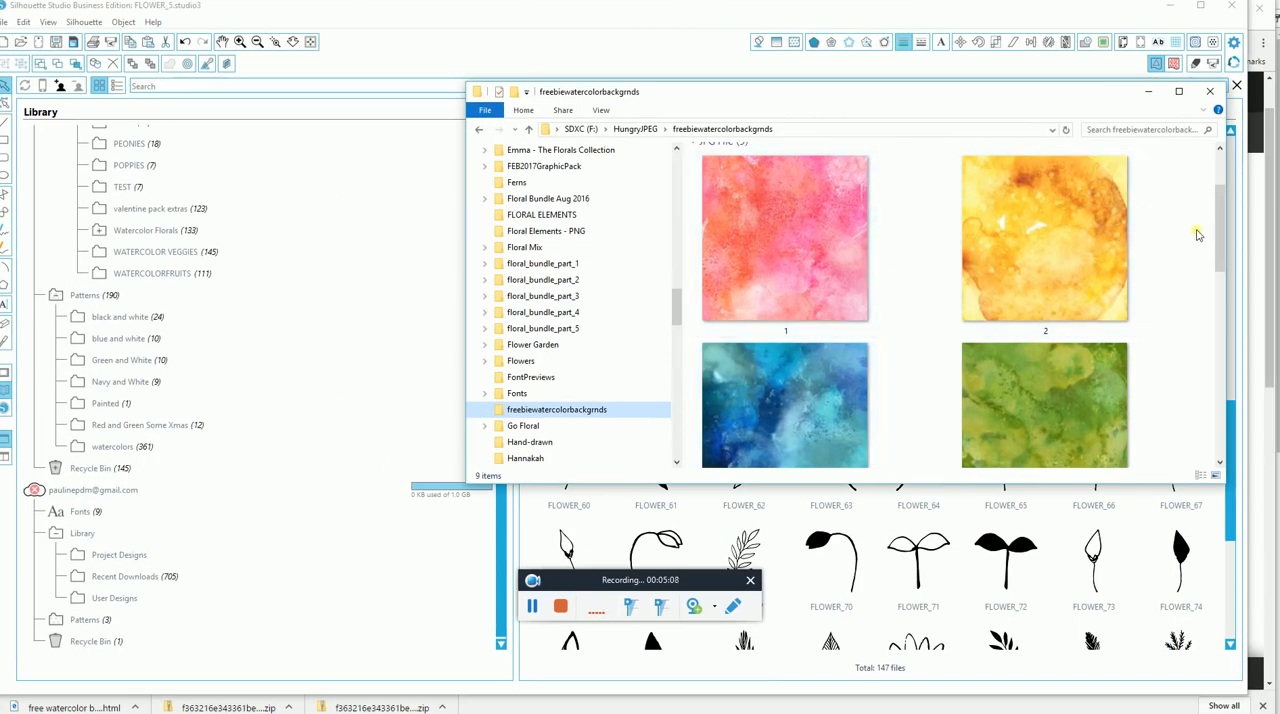
scroll(1220, 235, "up", 1)
left_click(863, 197)
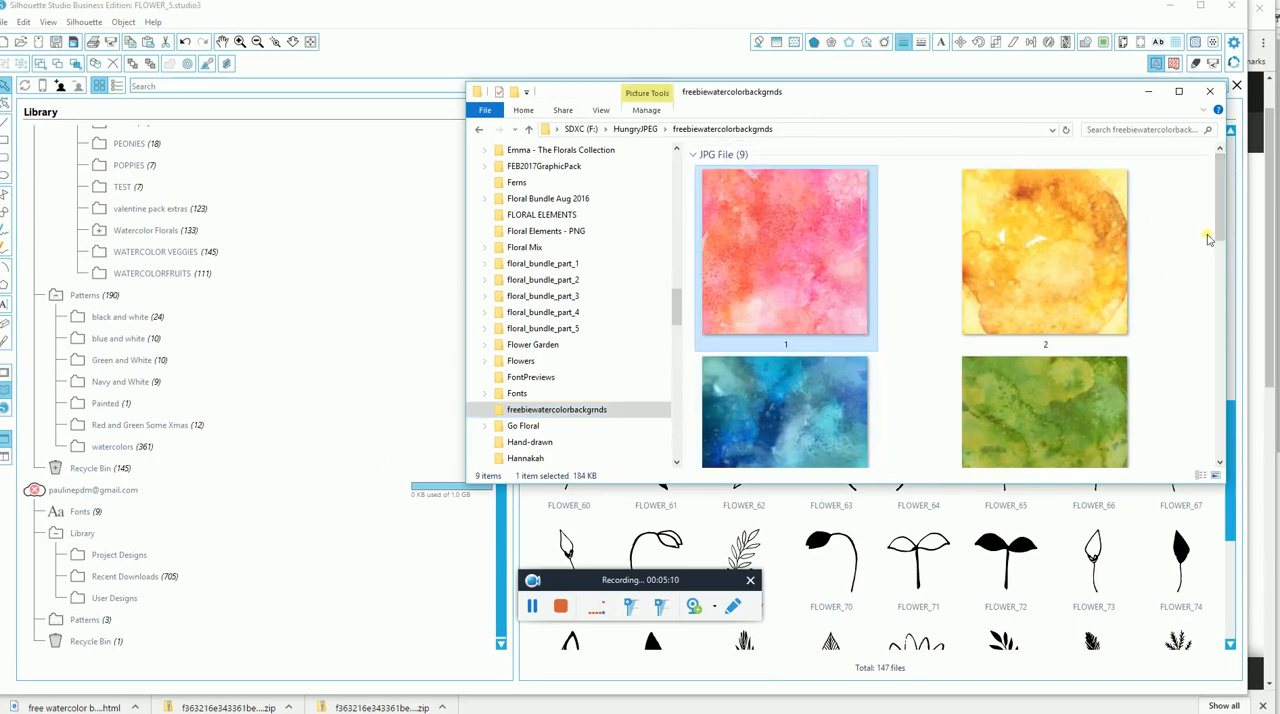
scroll(1202, 346, "down", 2)
scroll(1202, 346, "down", 3)
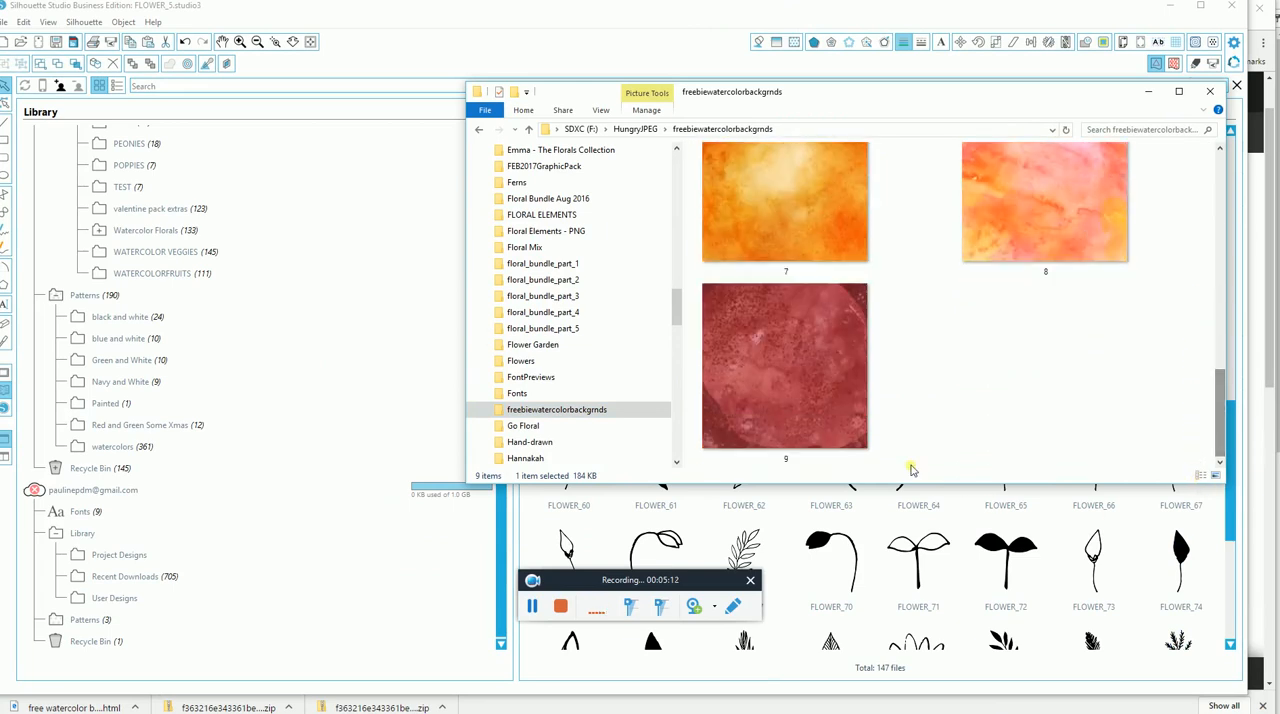
left_click(819, 400, "shift")
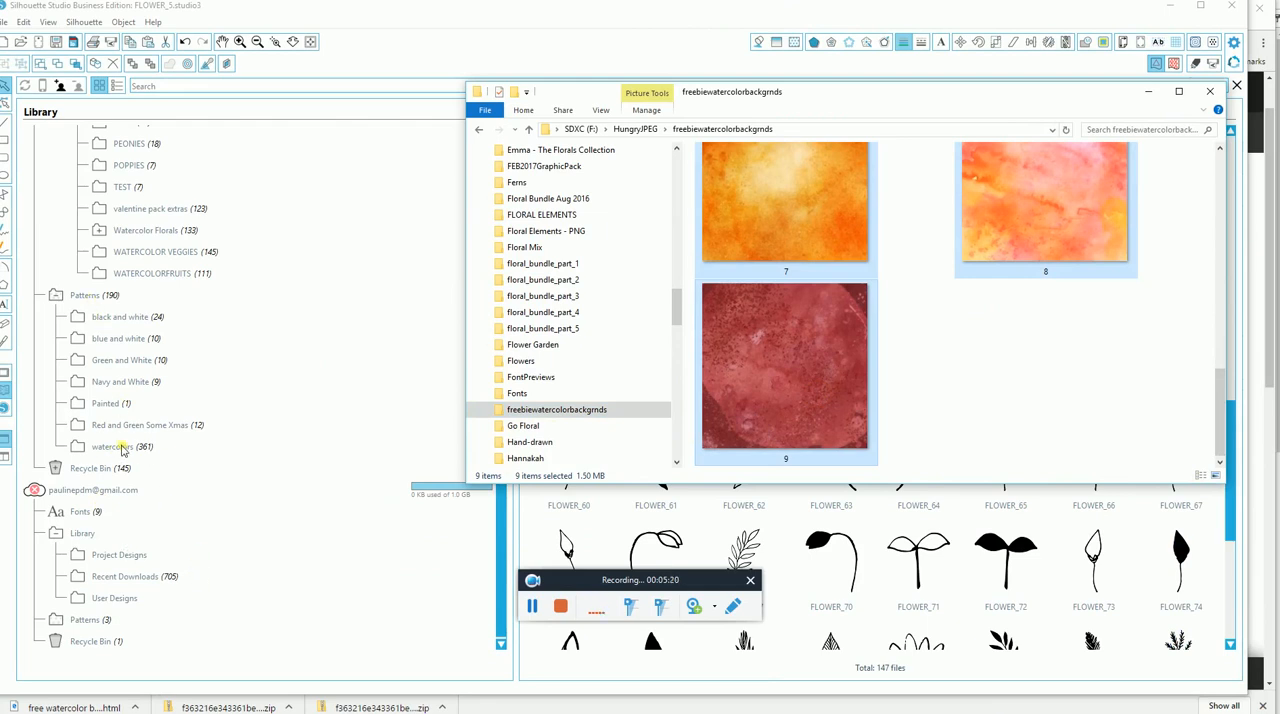
Add the selected images to the watercolors folder under the library's Patterns, open that folder, and minimize the File Explorer window.
mouse_move(816, 428)
left_mouse_down()
mouse_move(505, 392)
mouse_move(472, 412)
mouse_move(429, 404)
mouse_move(380, 449)
mouse_move(311, 455)
left_mouse_up()
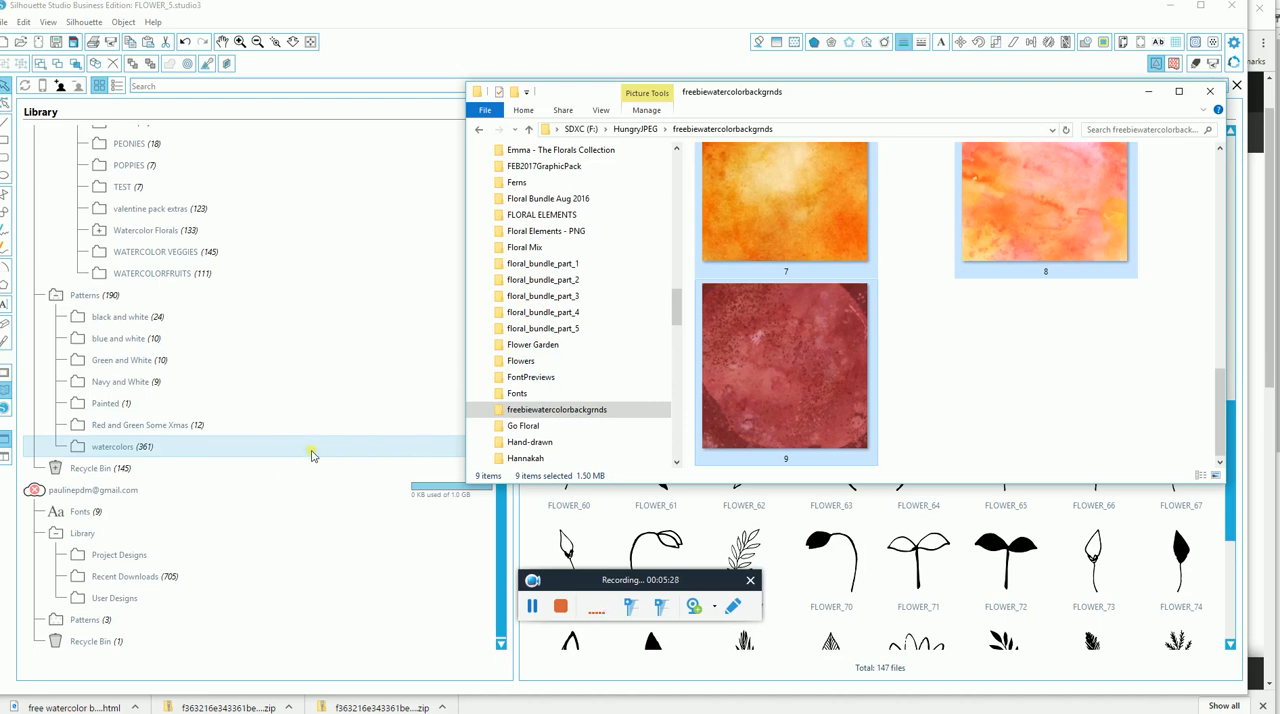
left_click(311, 455)
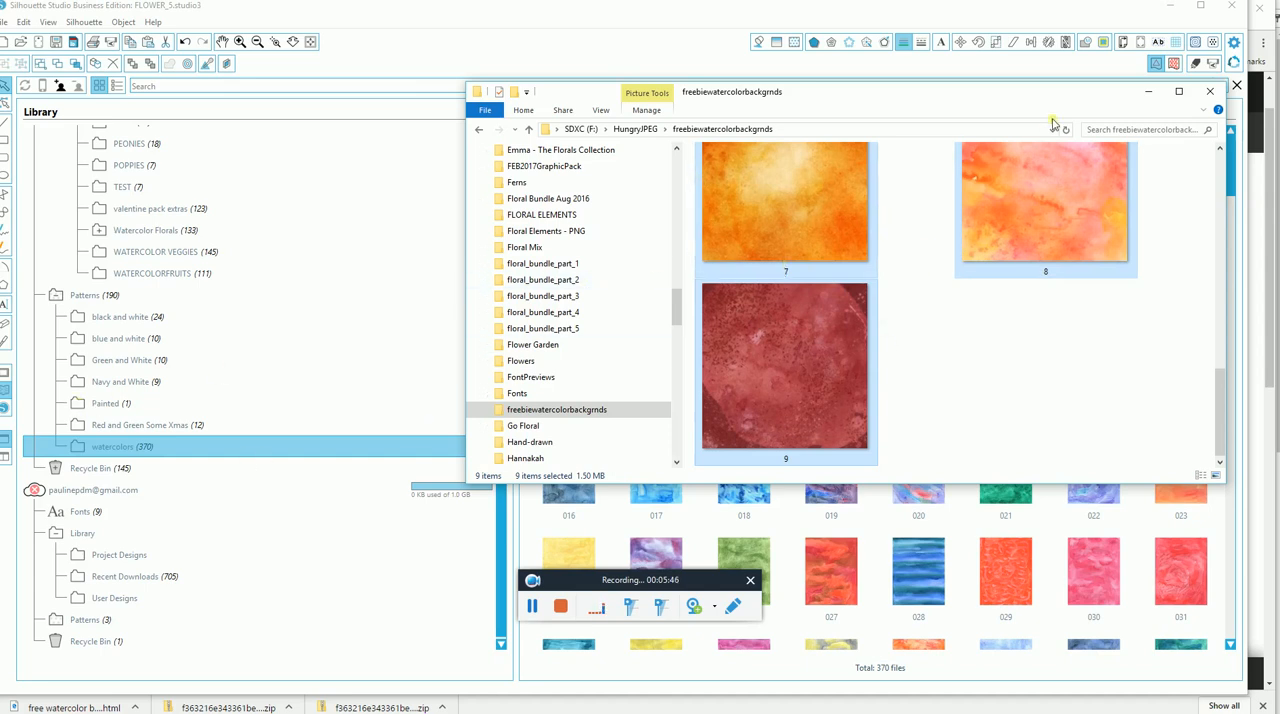
left_click(1148, 94)
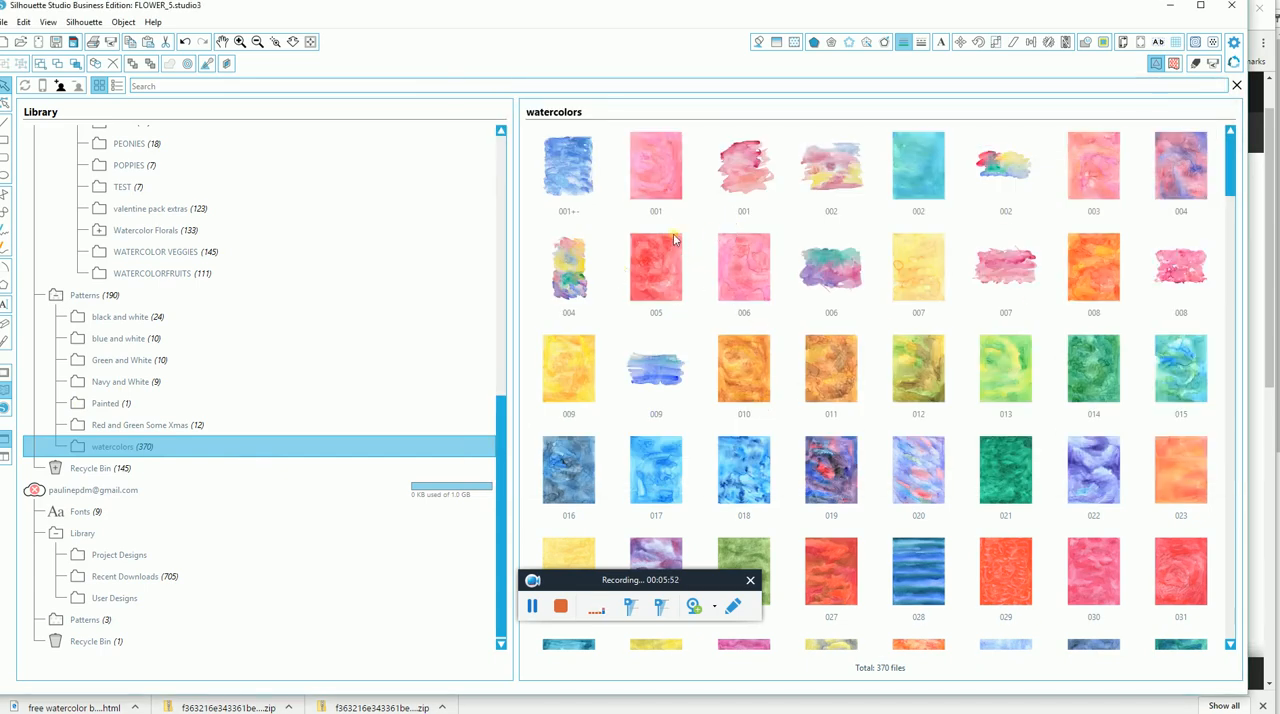
Look through the watercolors pattern folder for the newly added backgrounds.
scroll(1104, 274, "down", 3)
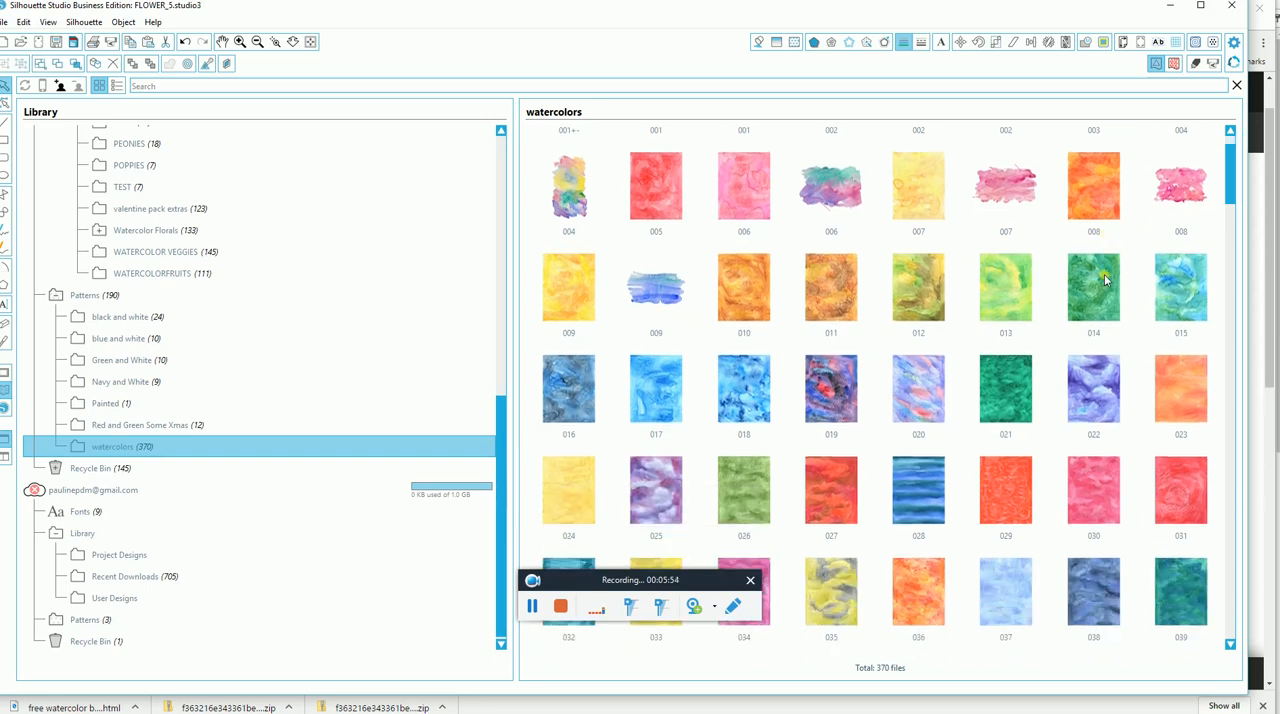
scroll(1106, 280, "down", 5)
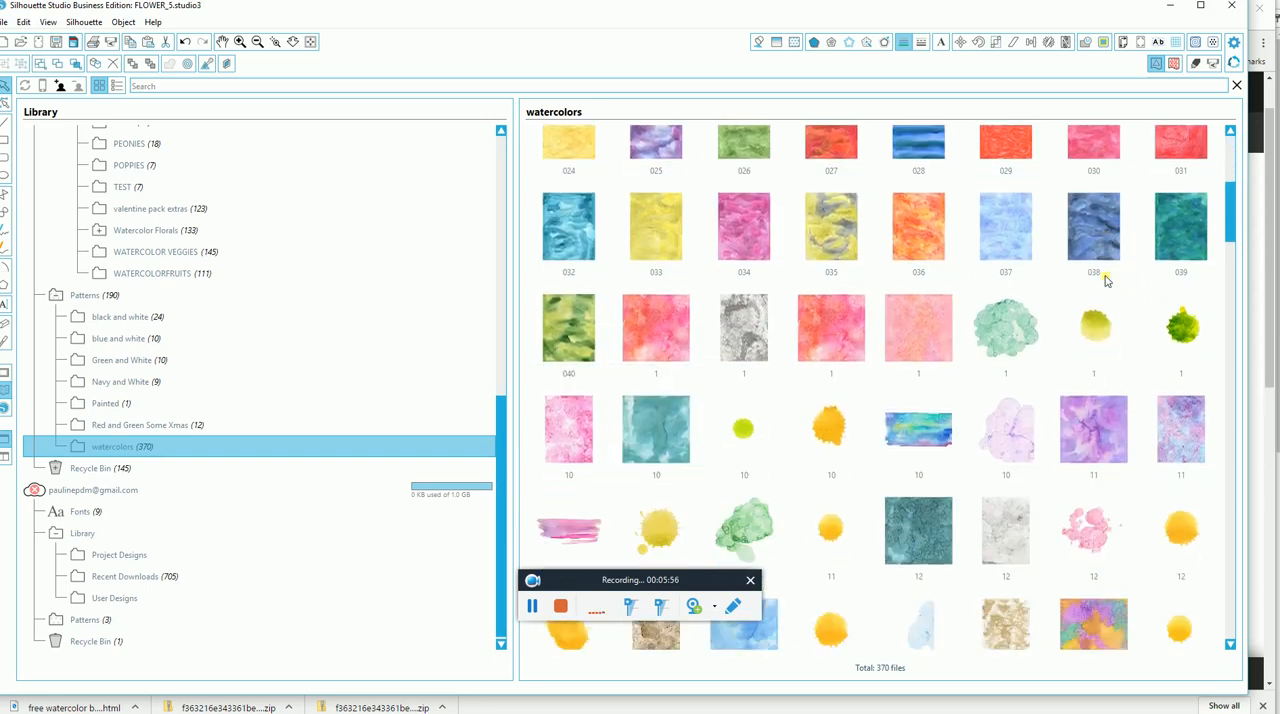
scroll(1110, 290, "down", 5)
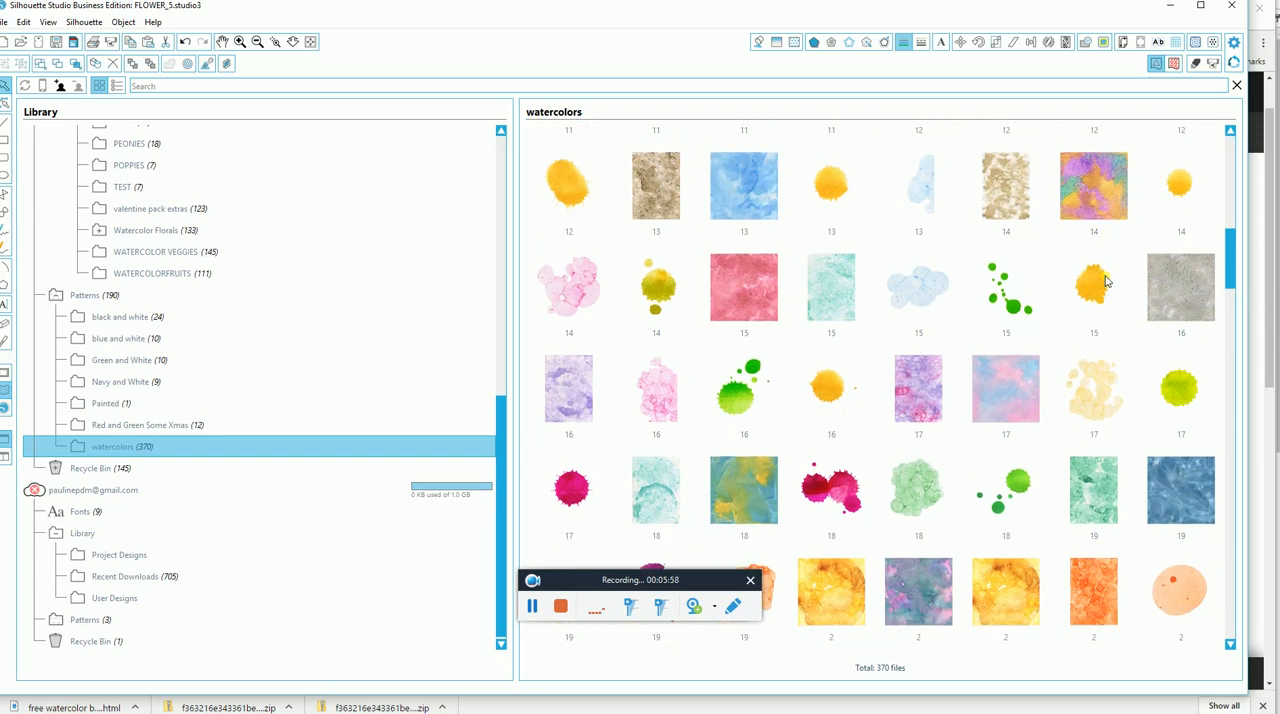
scroll(1125, 313, "down", 4)
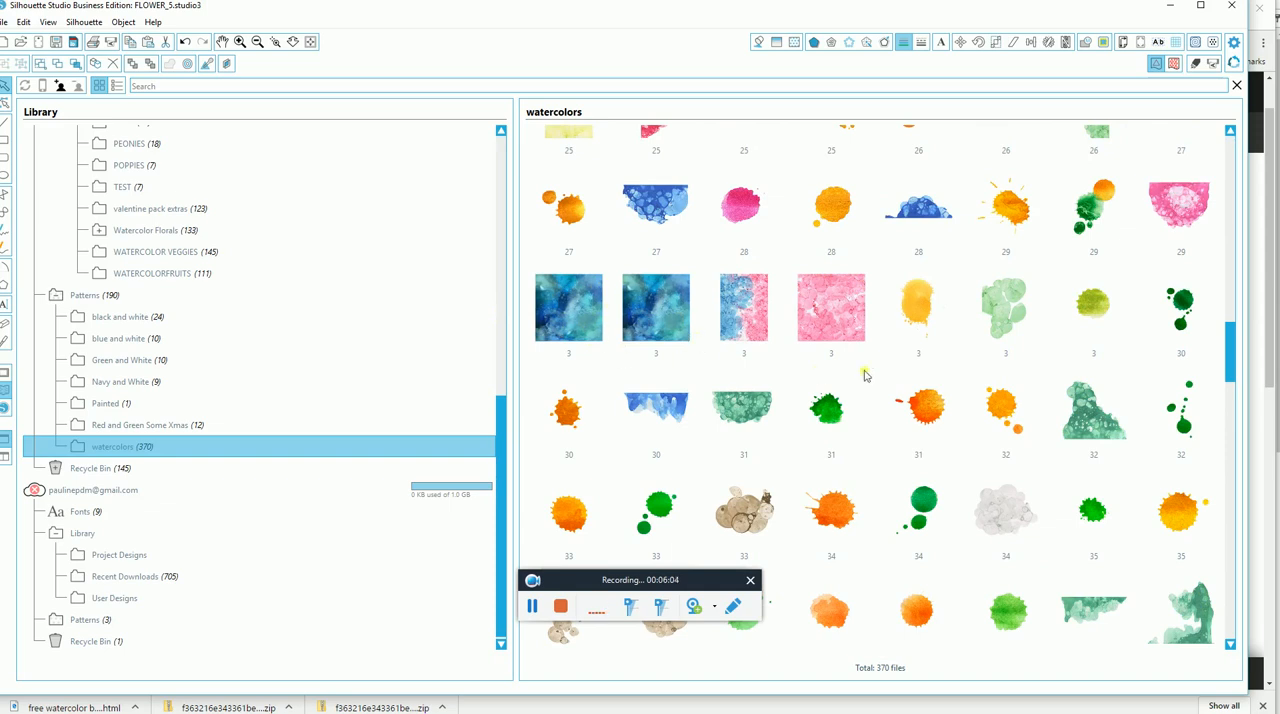
scroll(880, 368, "down", 1)
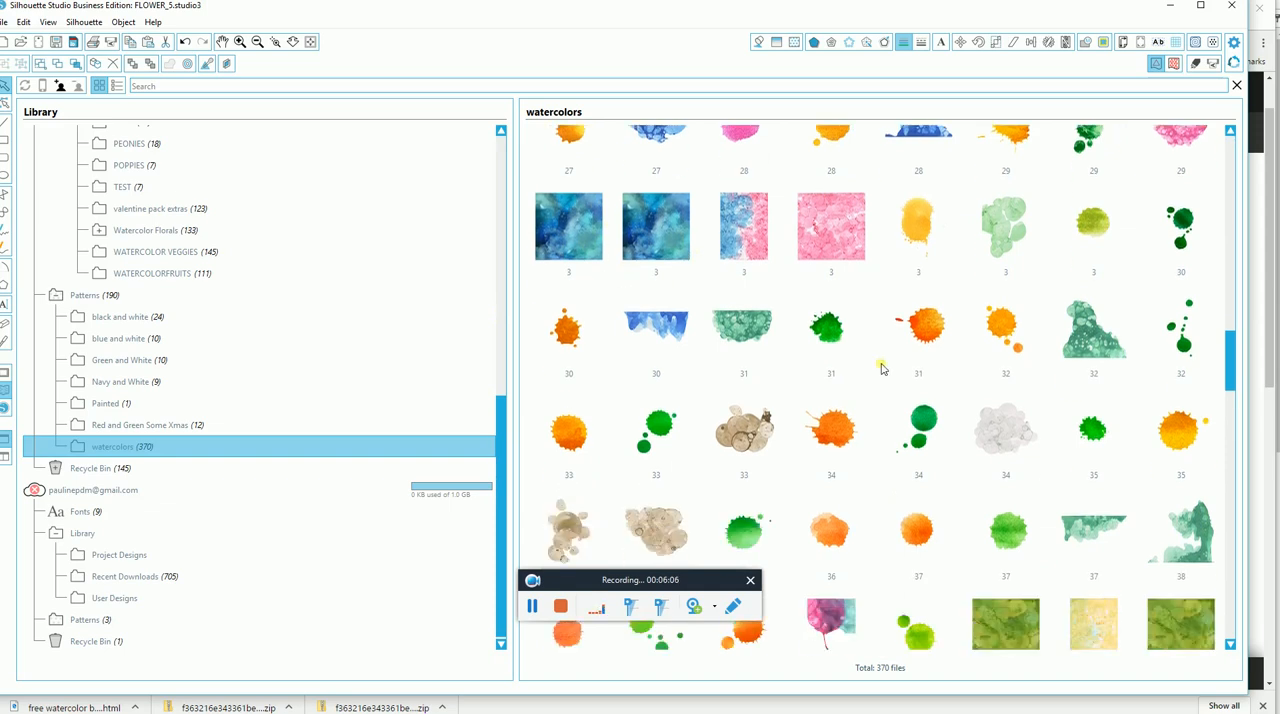
scroll(882, 368, "down", 1)
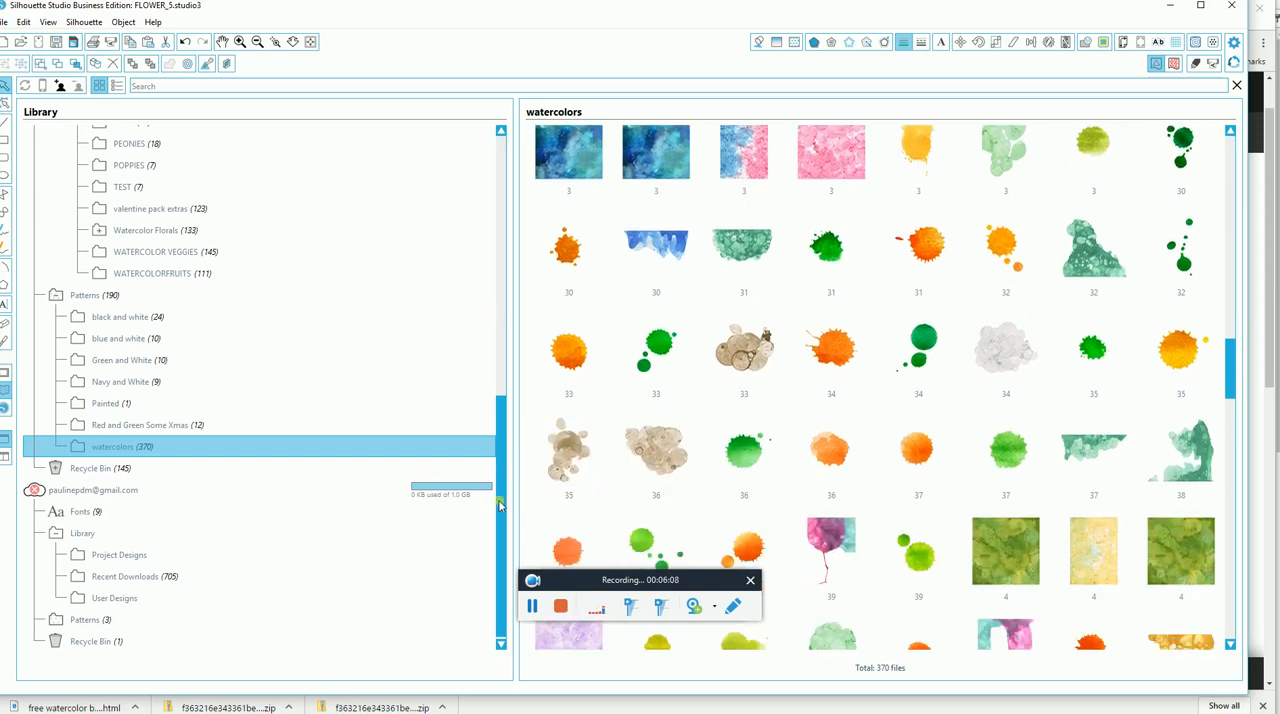
Open the FLOWER_64 design from the Flwrs Foliage Line Drawings folder under User Designs.
left_click_drag(500, 468, 480, 283)
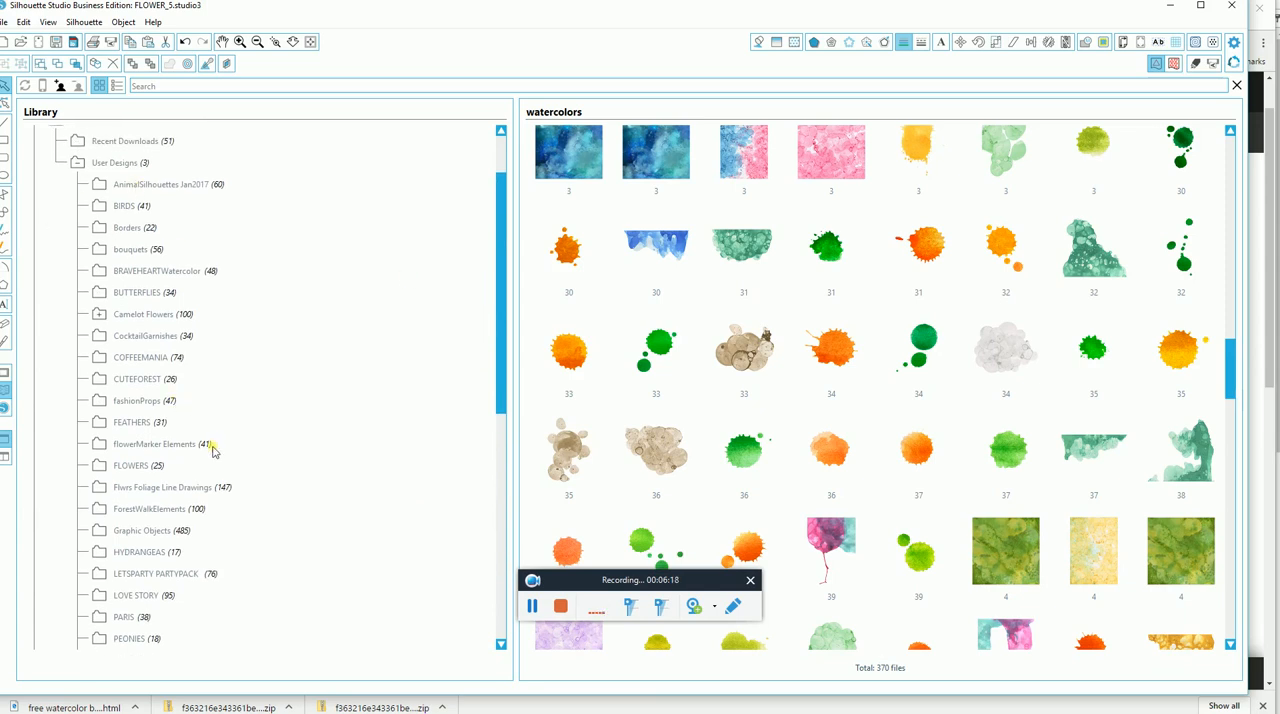
left_click(152, 489)
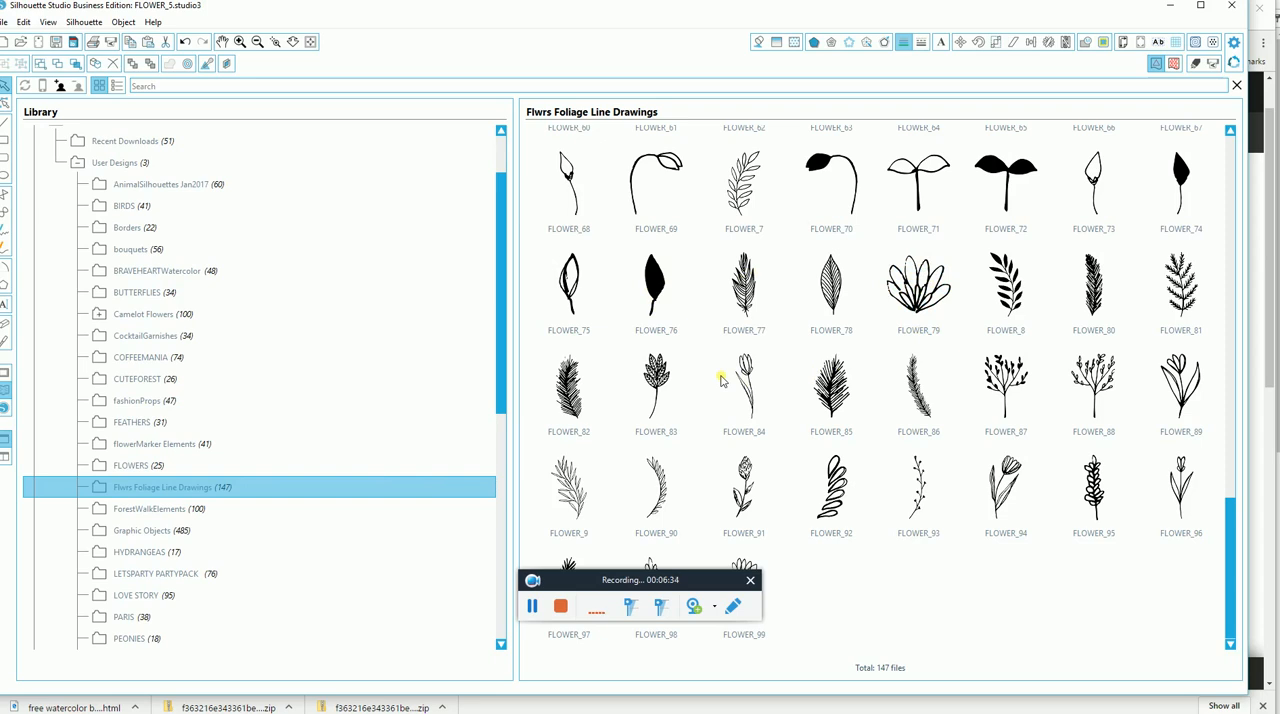
scroll(720, 379, "up", 4)
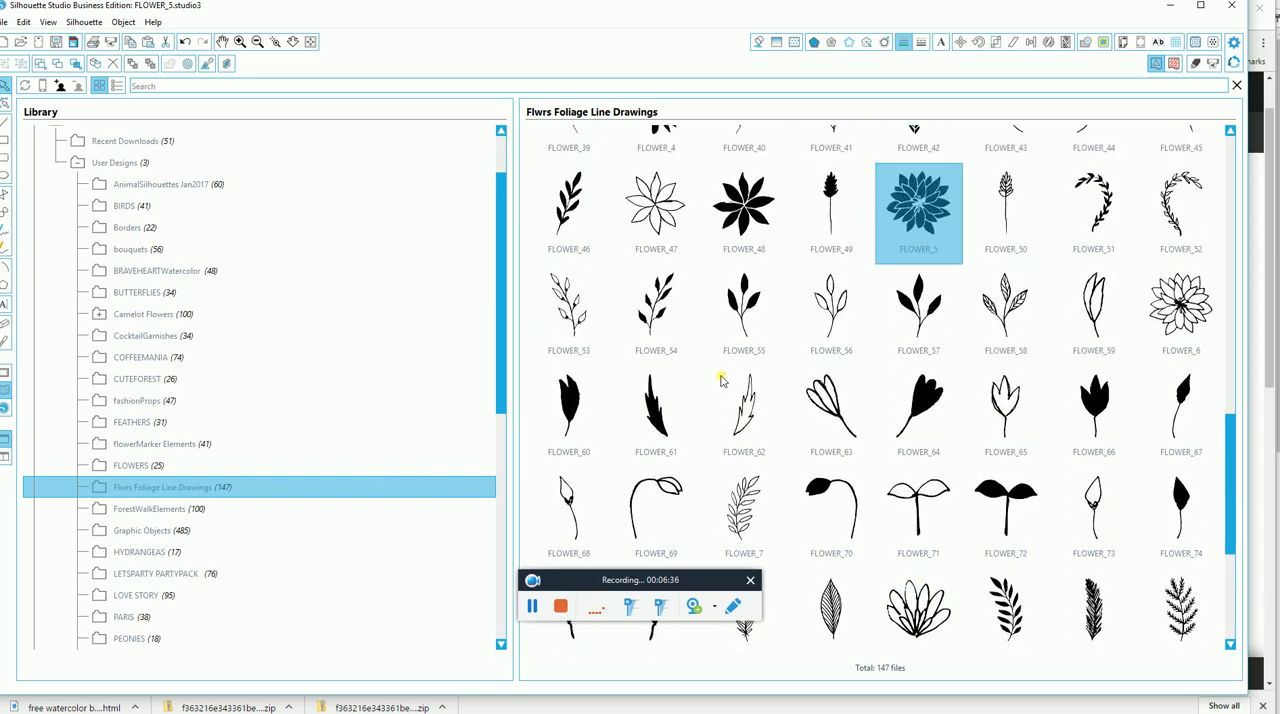
scroll(720, 379, "up", 1)
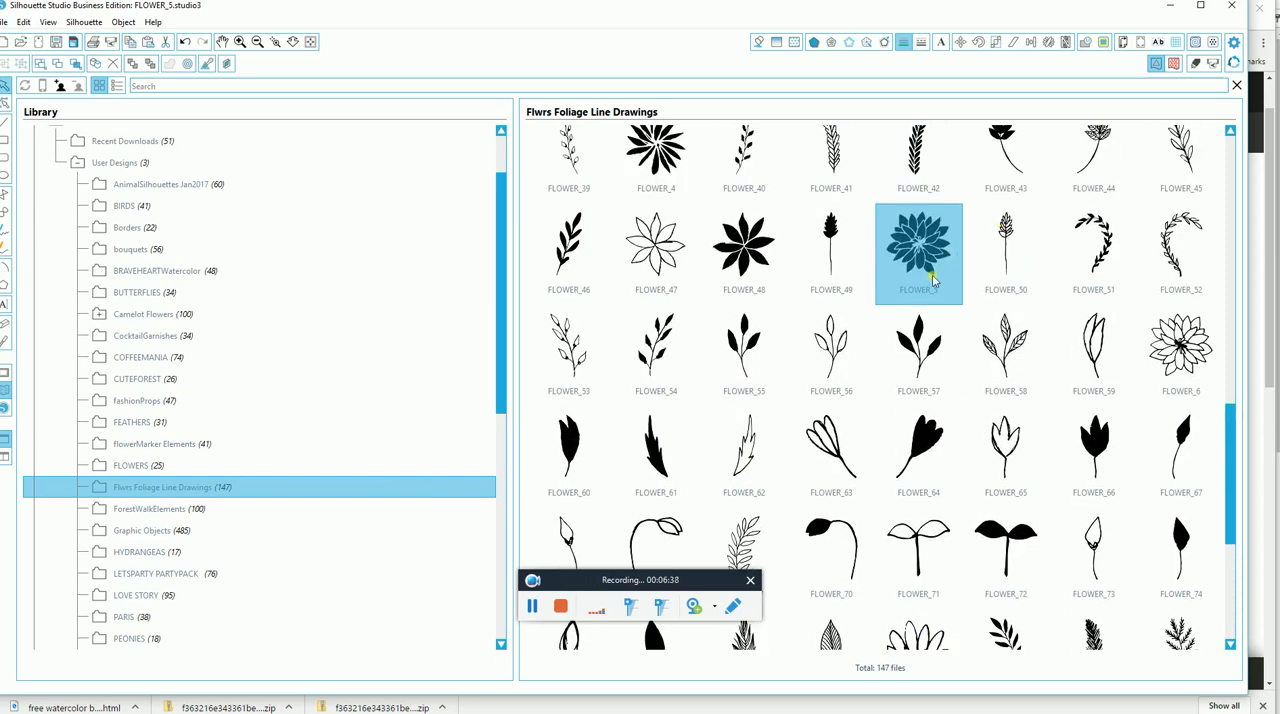
scroll(935, 280, "up", 2)
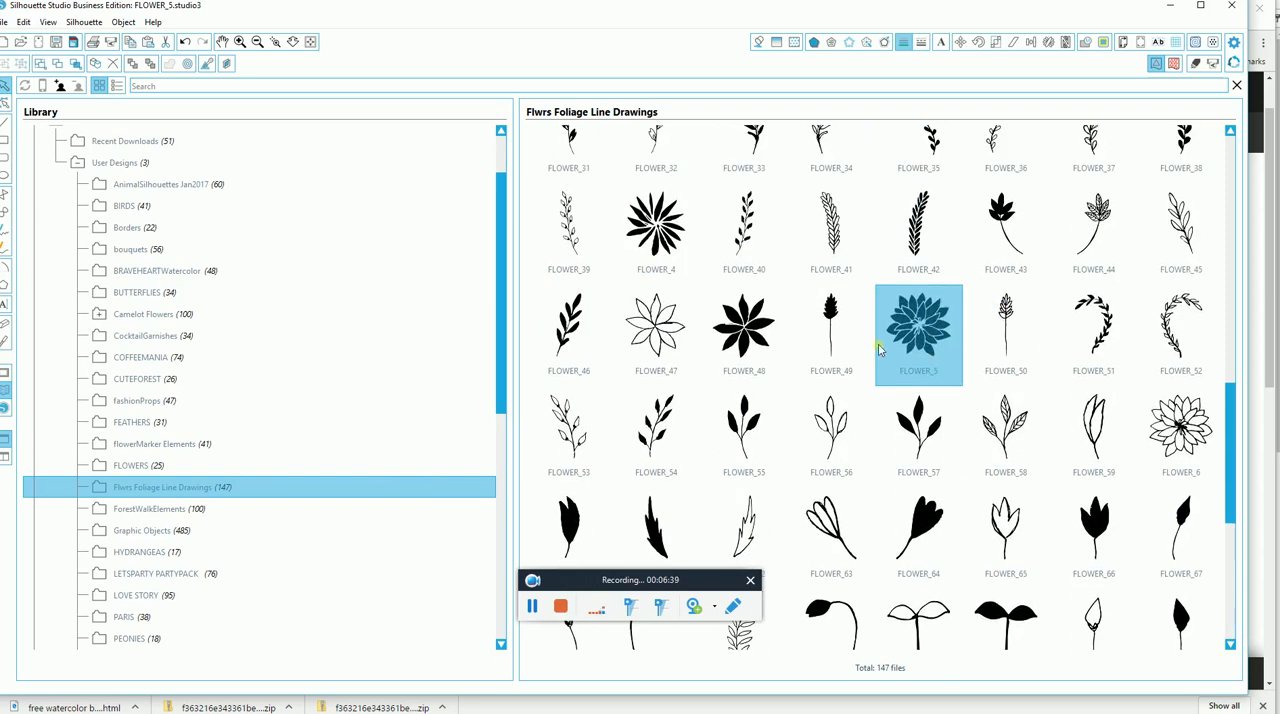
left_click(926, 522)
double_click(926, 522)
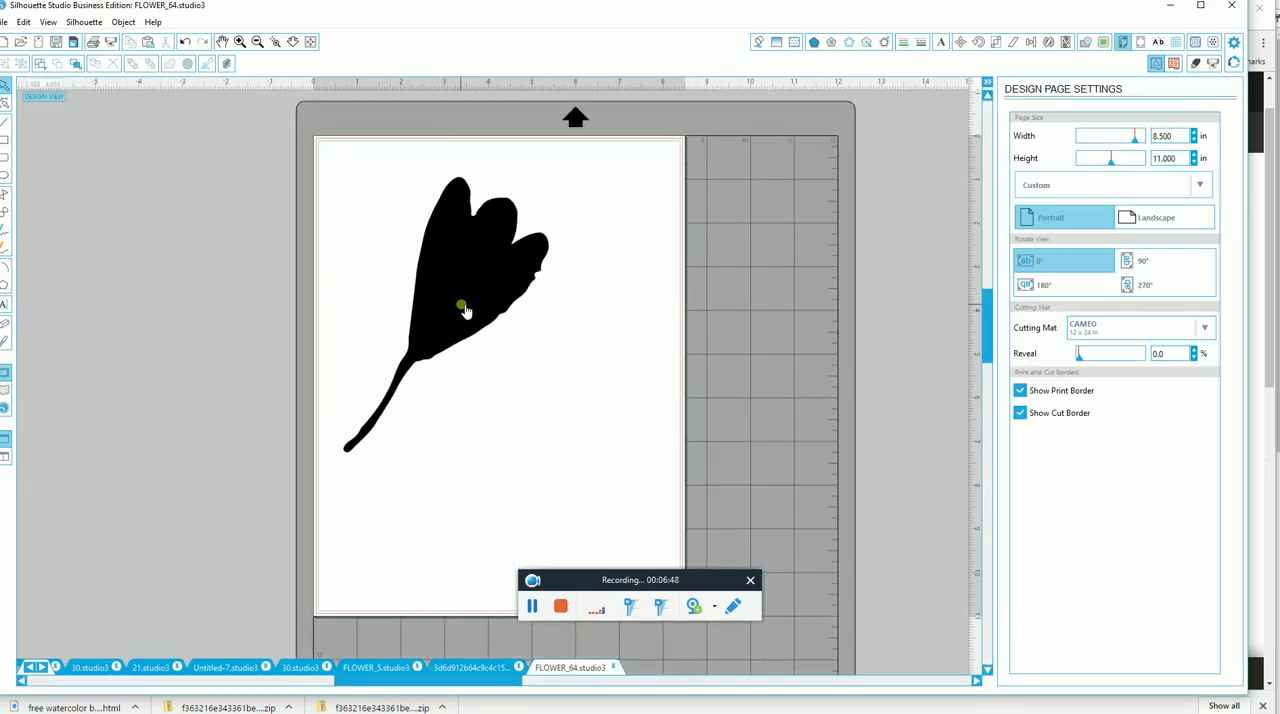
Trace the outer edge of the tulip-shaped flower with the high pass filter off and the threshold at 100%.
left_click(1196, 64)
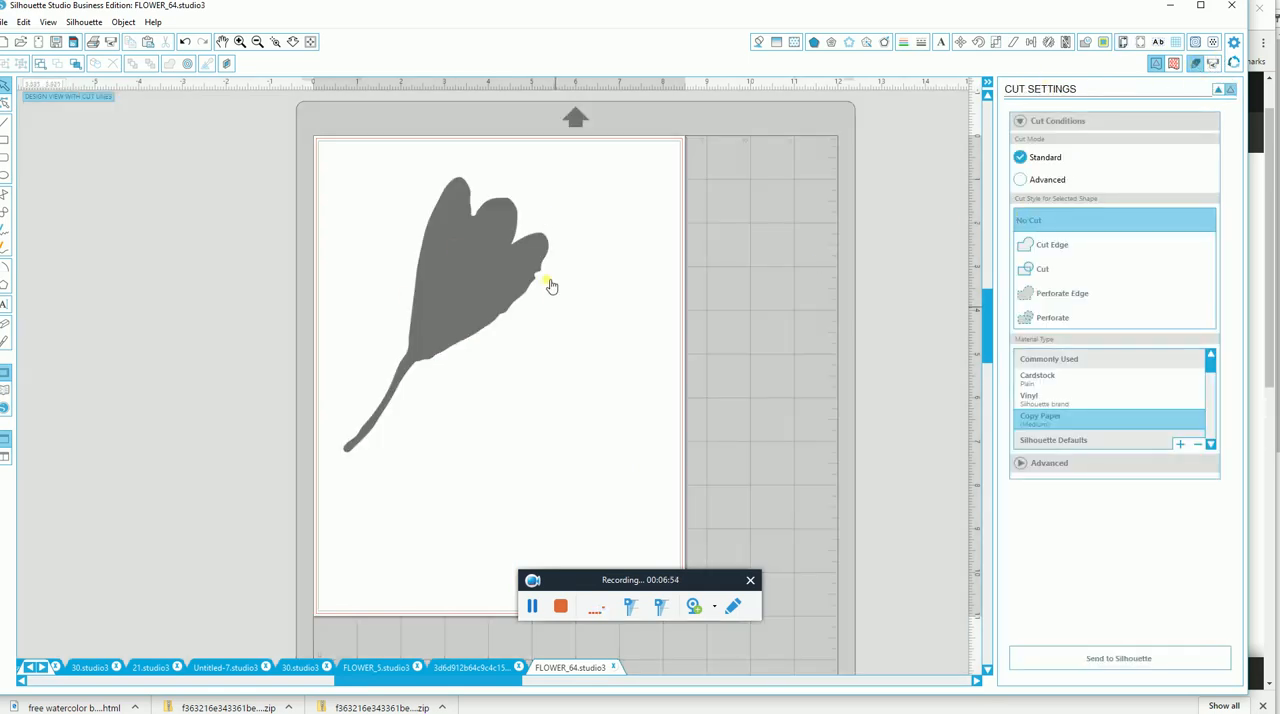
left_click(1102, 42)
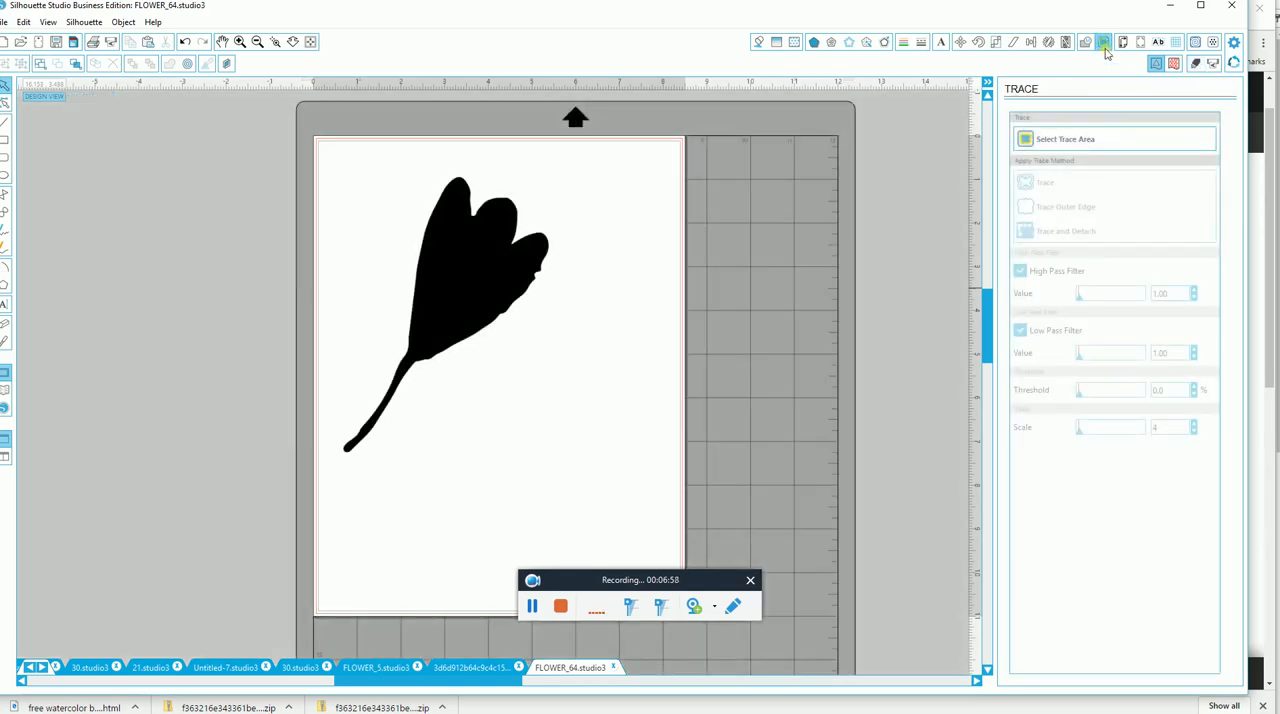
left_click_drag(480, 314, 522, 308)
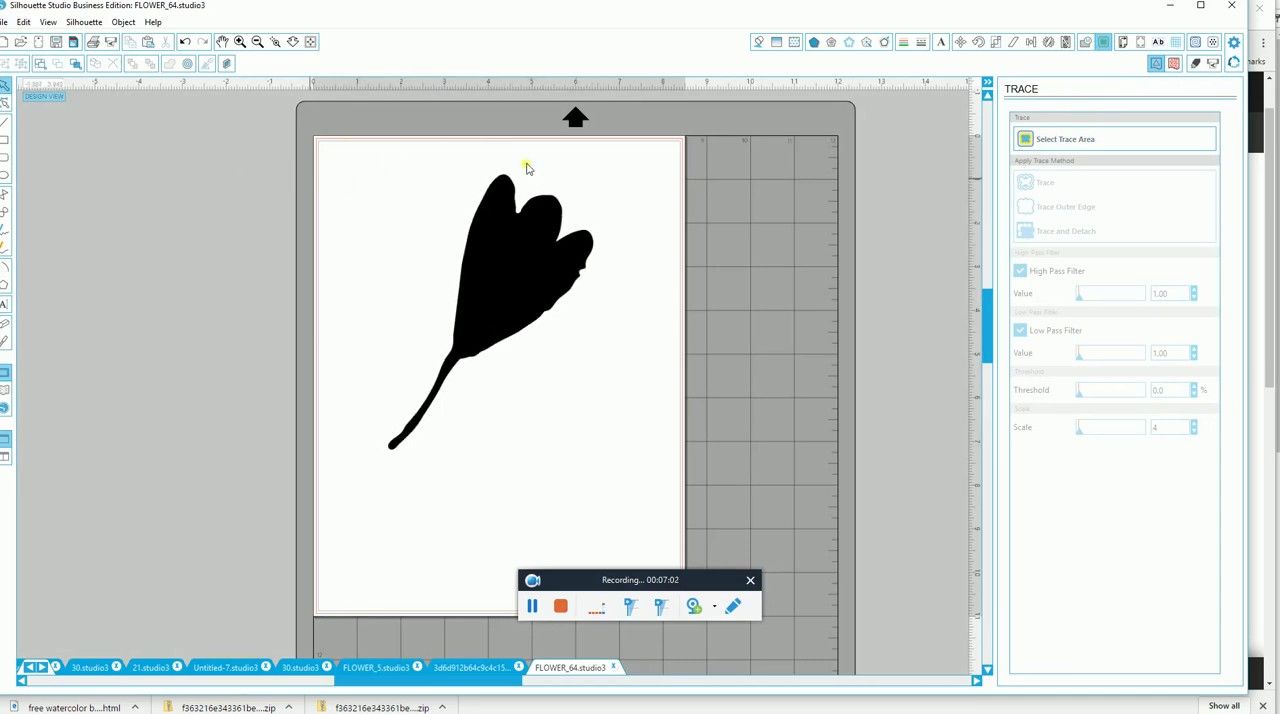
left_click(1027, 138)
mouse_move(368, 163)
left_mouse_down()
mouse_move(557, 206)
mouse_move(613, 416)
mouse_move(610, 474)
left_mouse_up()
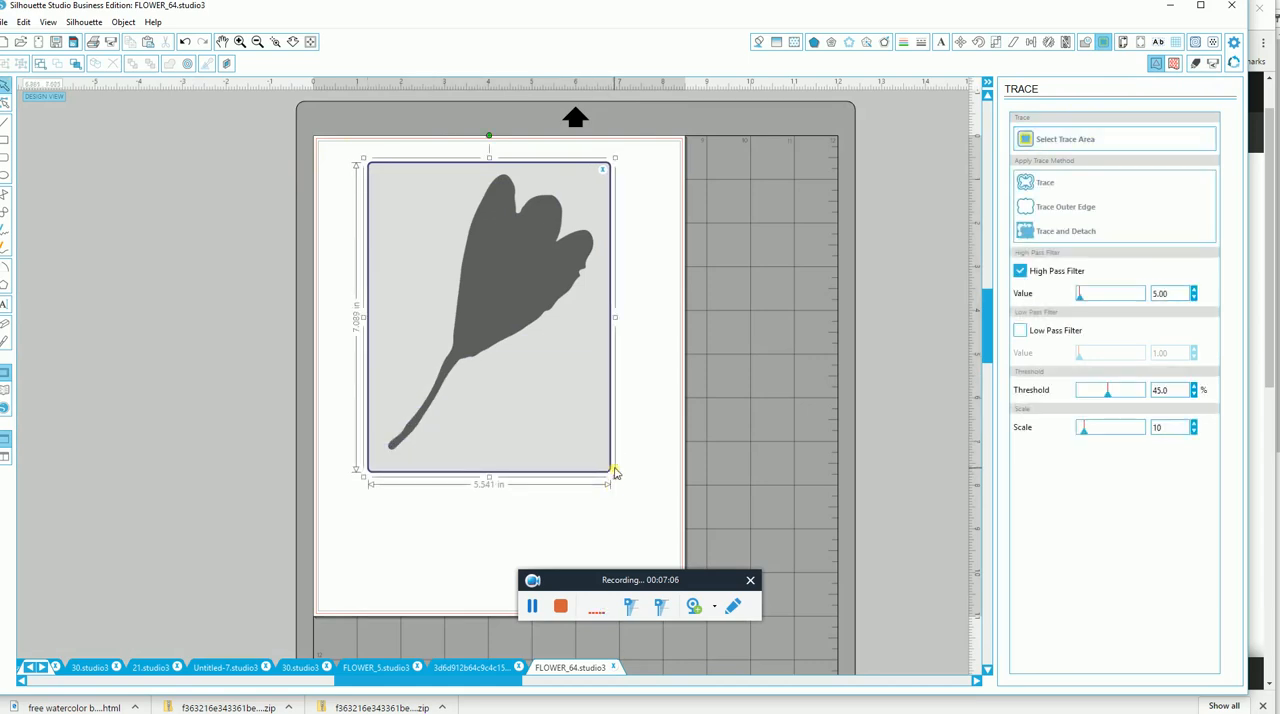
left_click(1020, 272)
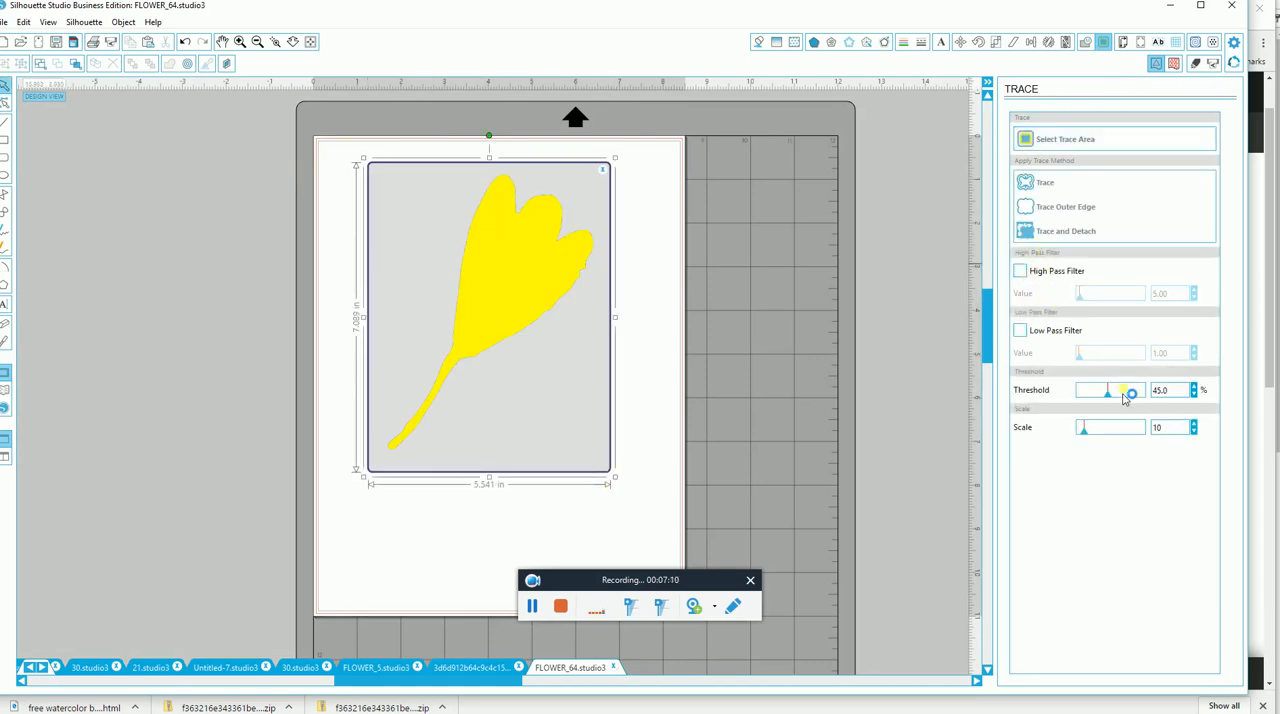
left_click_drag(1139, 397, 1168, 397)
left_click(1057, 211)
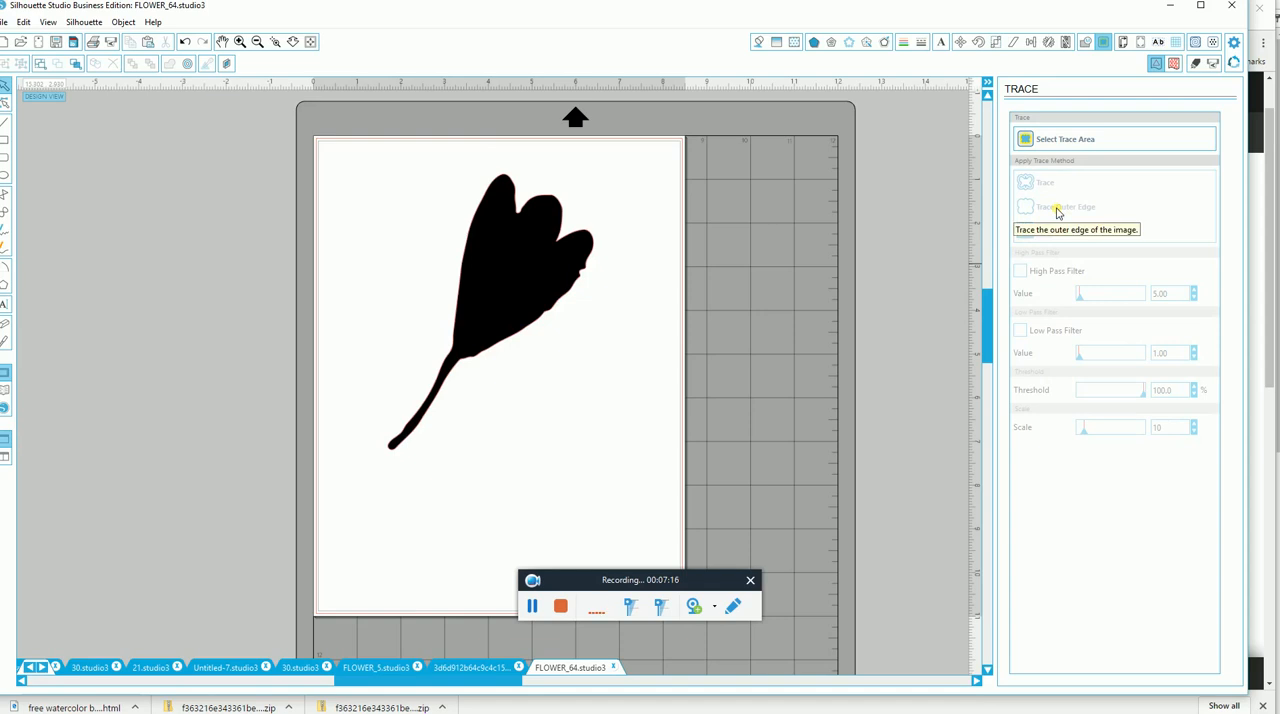
Move the original black flower image off its traced outline and delete it.
mouse_move(514, 283)
left_mouse_down()
mouse_move(257, 271)
mouse_move(277, 286)
mouse_move(171, 256)
left_mouse_up()
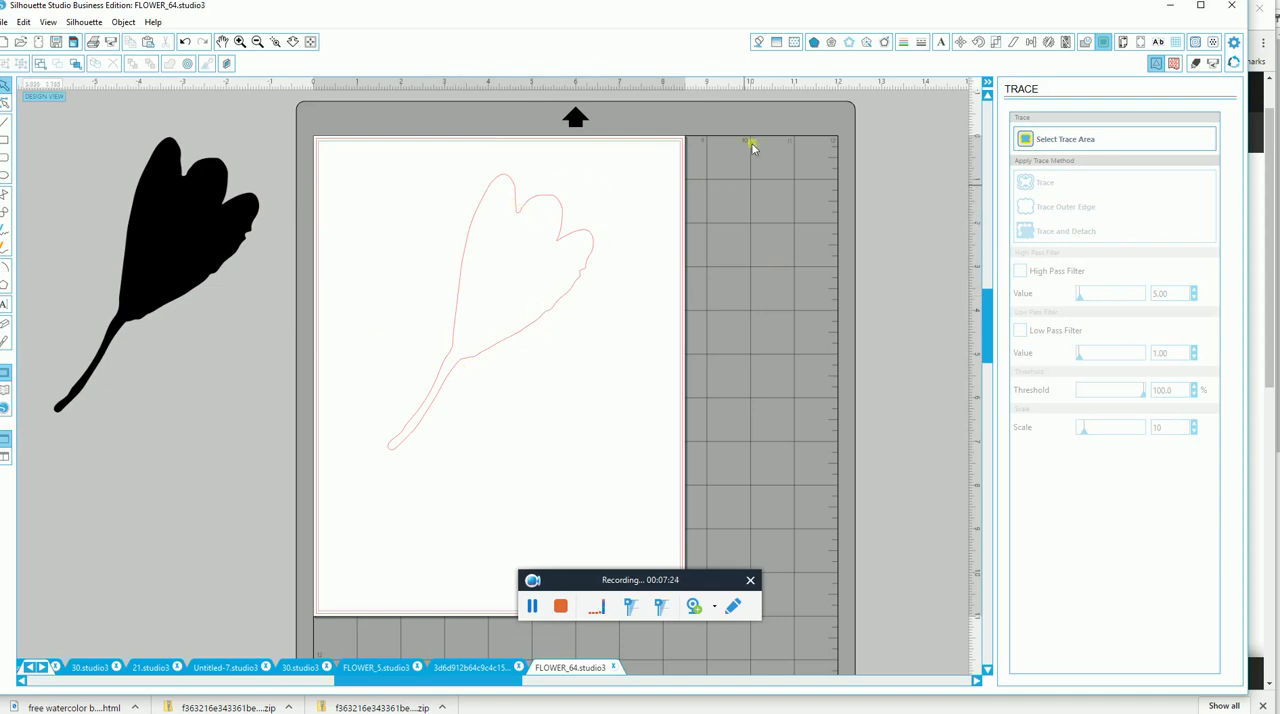
right_click(199, 251)
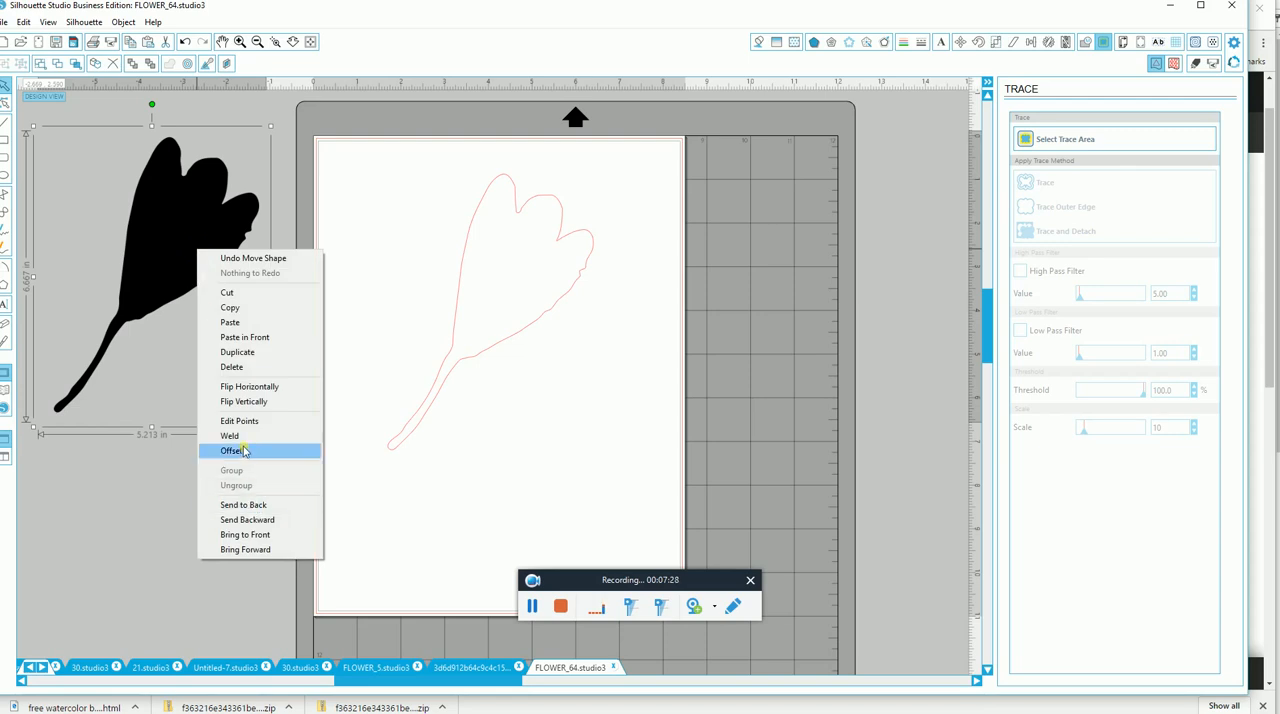
left_click(244, 367)
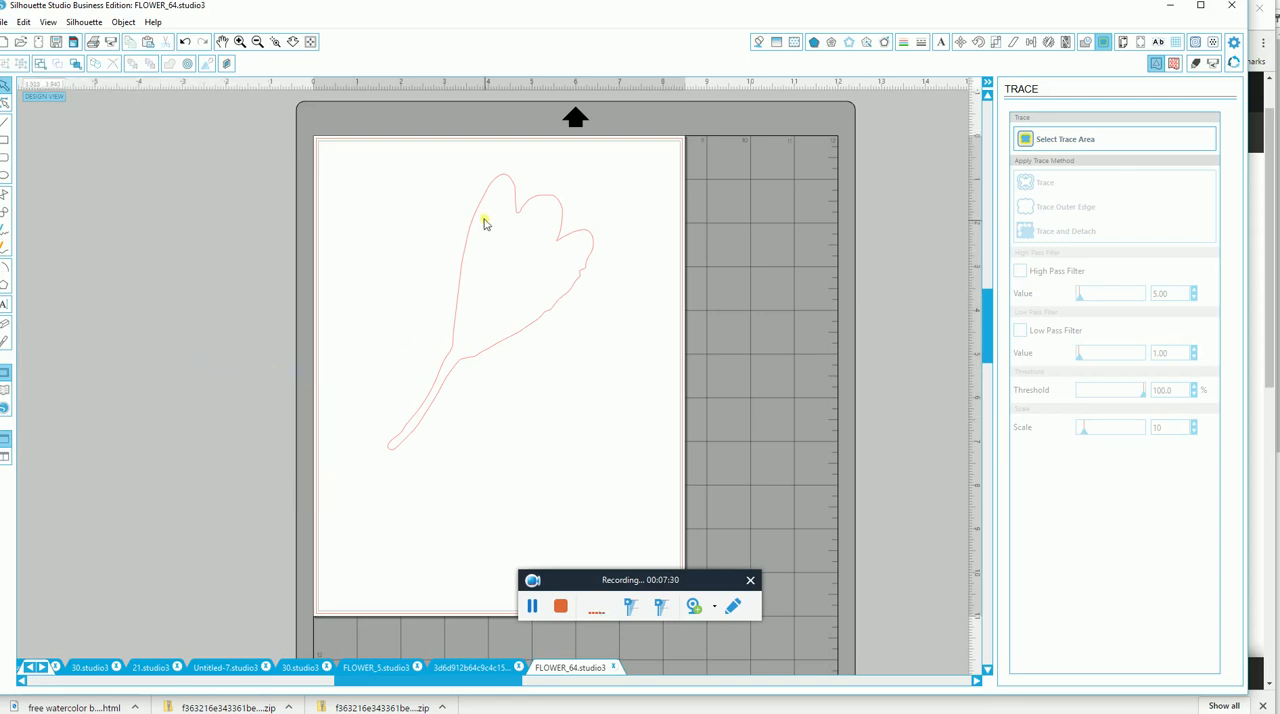
Fill the traced flower outline with the bright blue watercolor pattern.
left_click(797, 43)
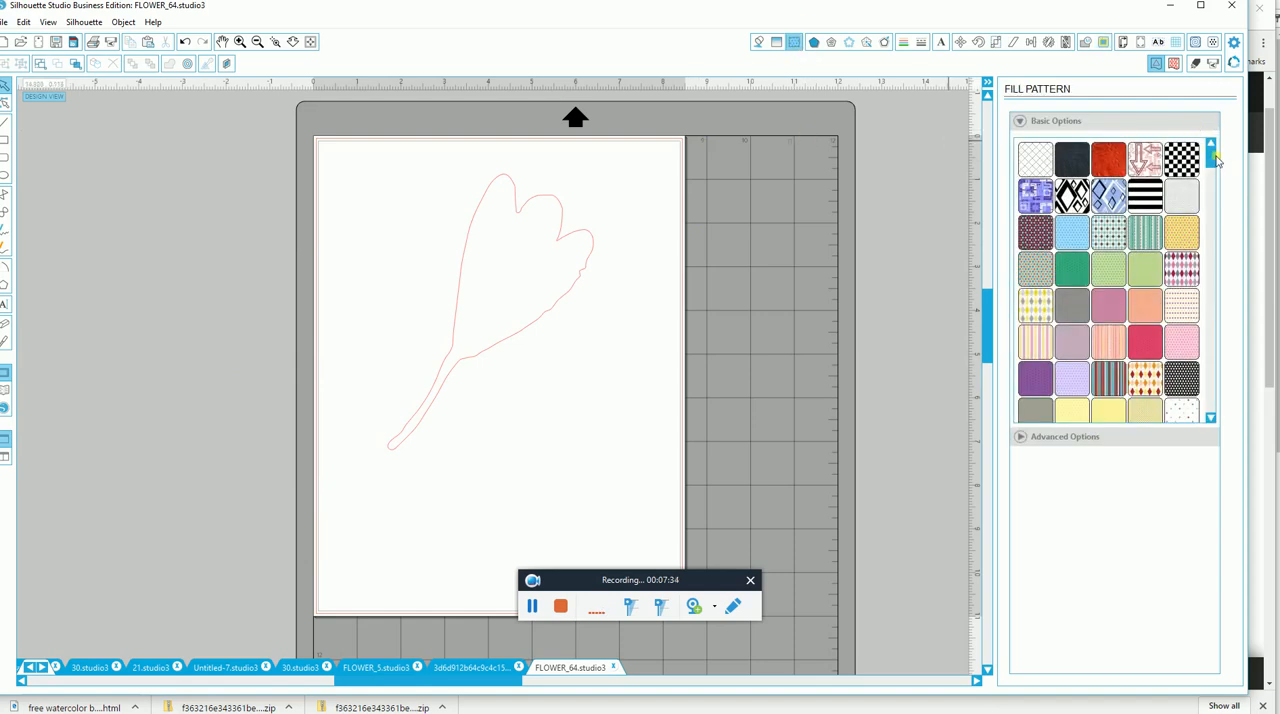
left_click_drag(1212, 157, 1209, 370)
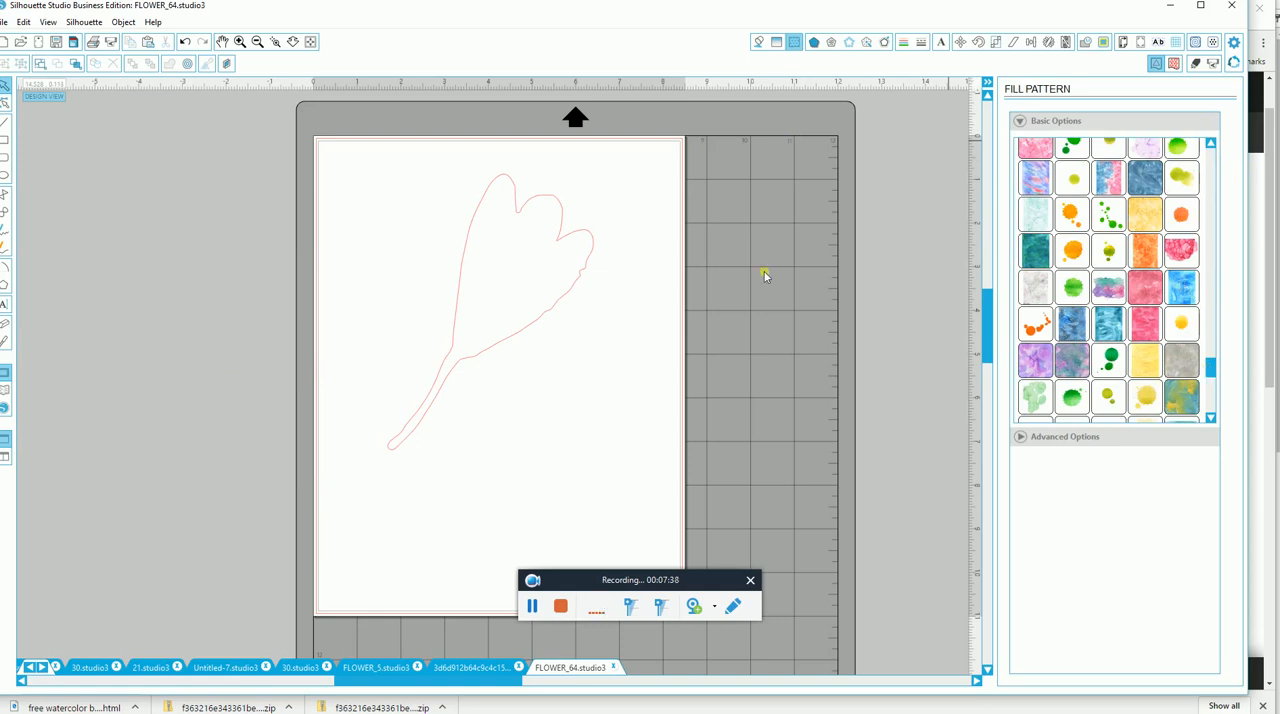
left_click(457, 276)
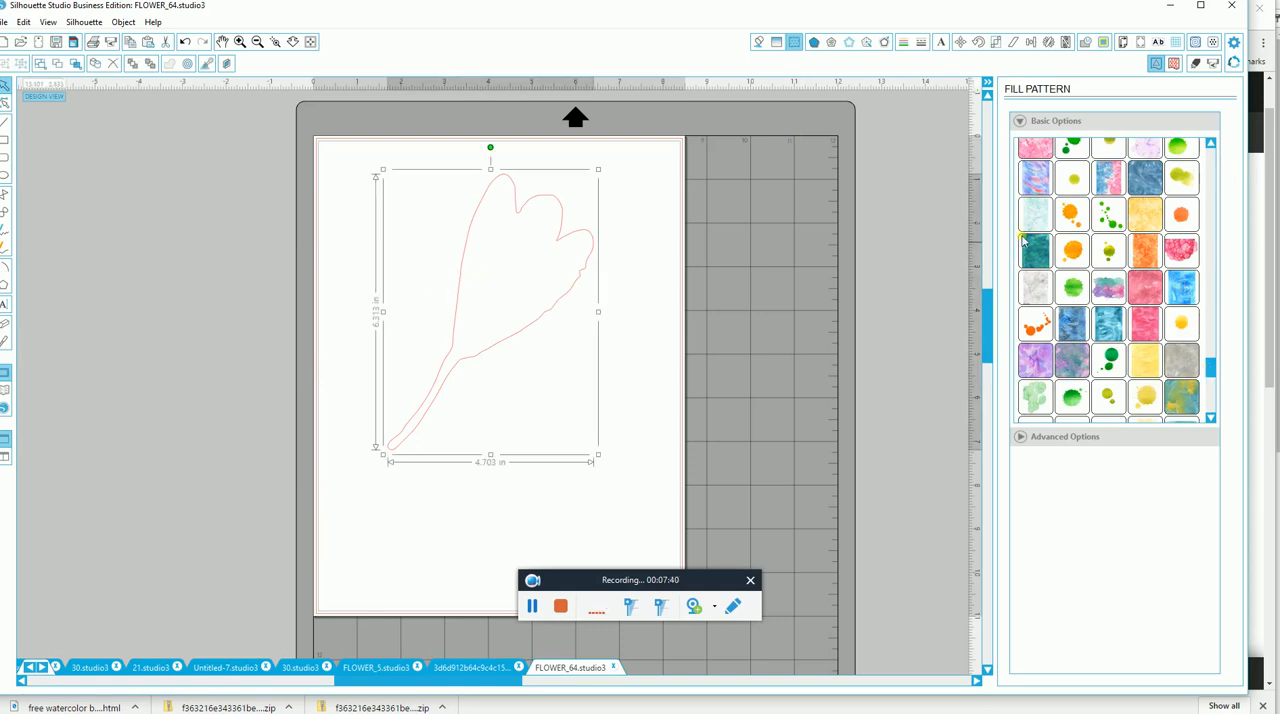
left_click(1181, 289)
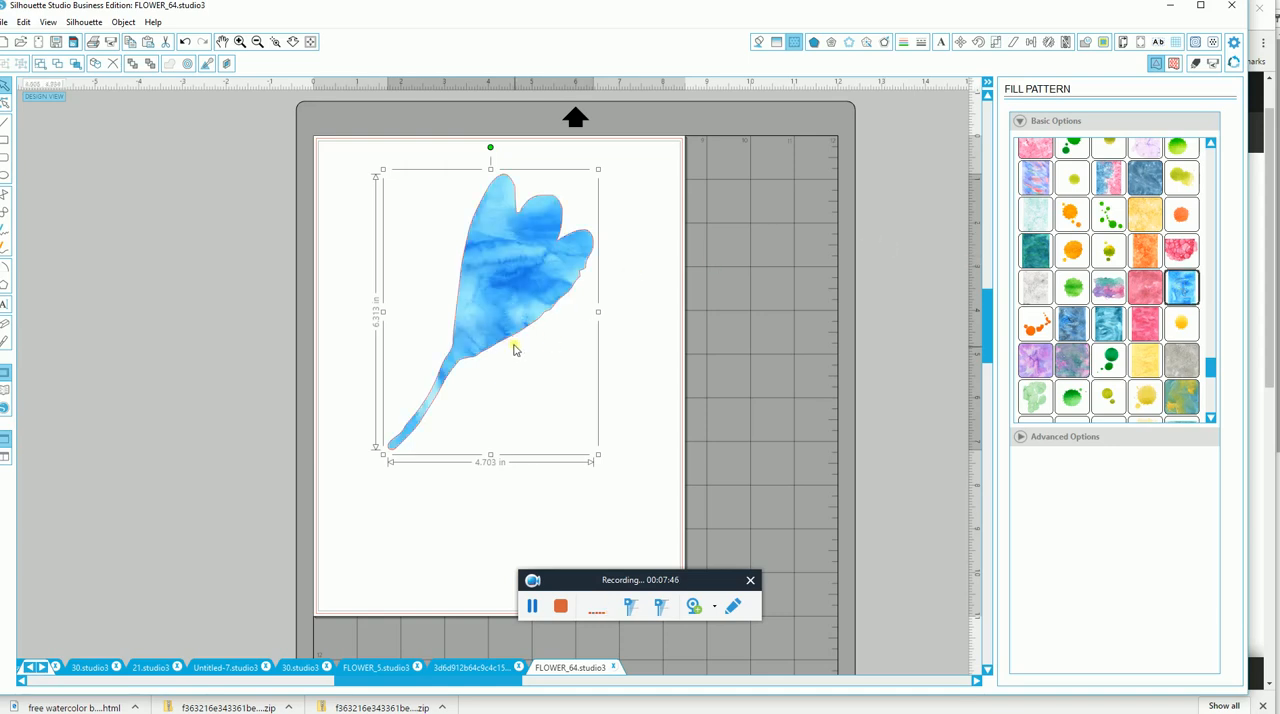
Check the blue flower's cut lines in the cut settings and move the flower off the page.
left_click_drag(516, 343, 468, 379)
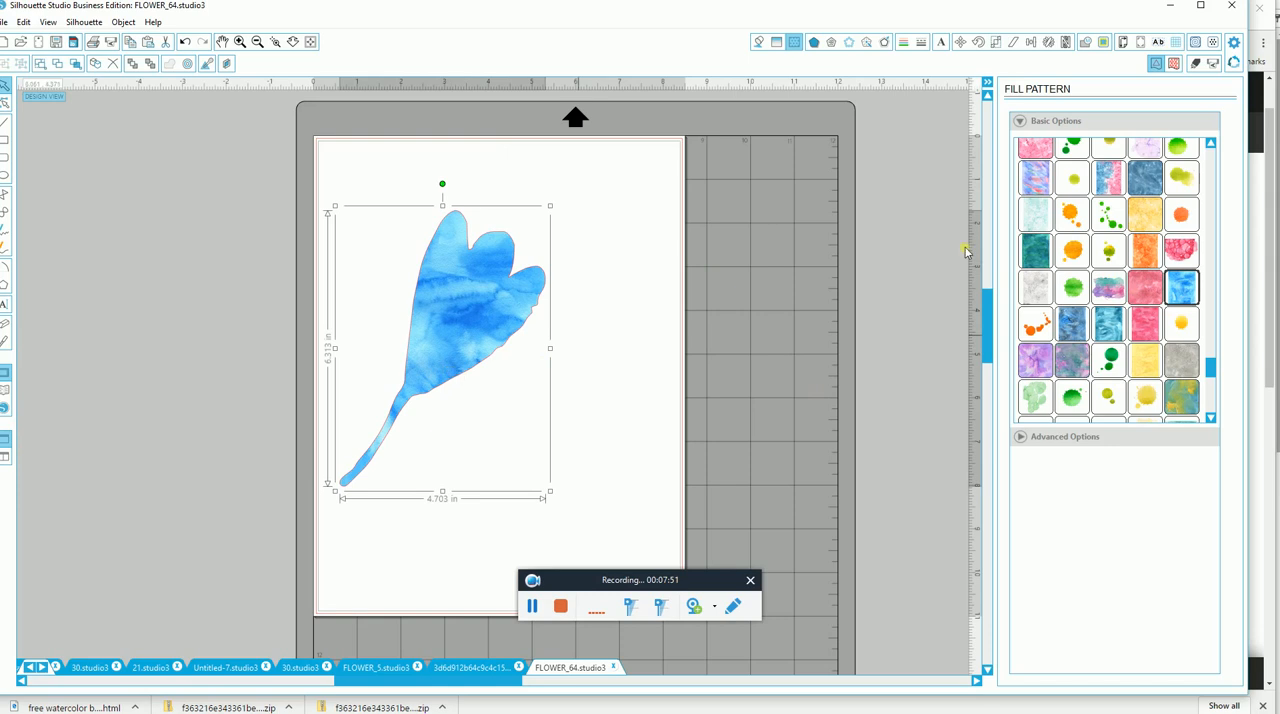
left_click(1192, 63)
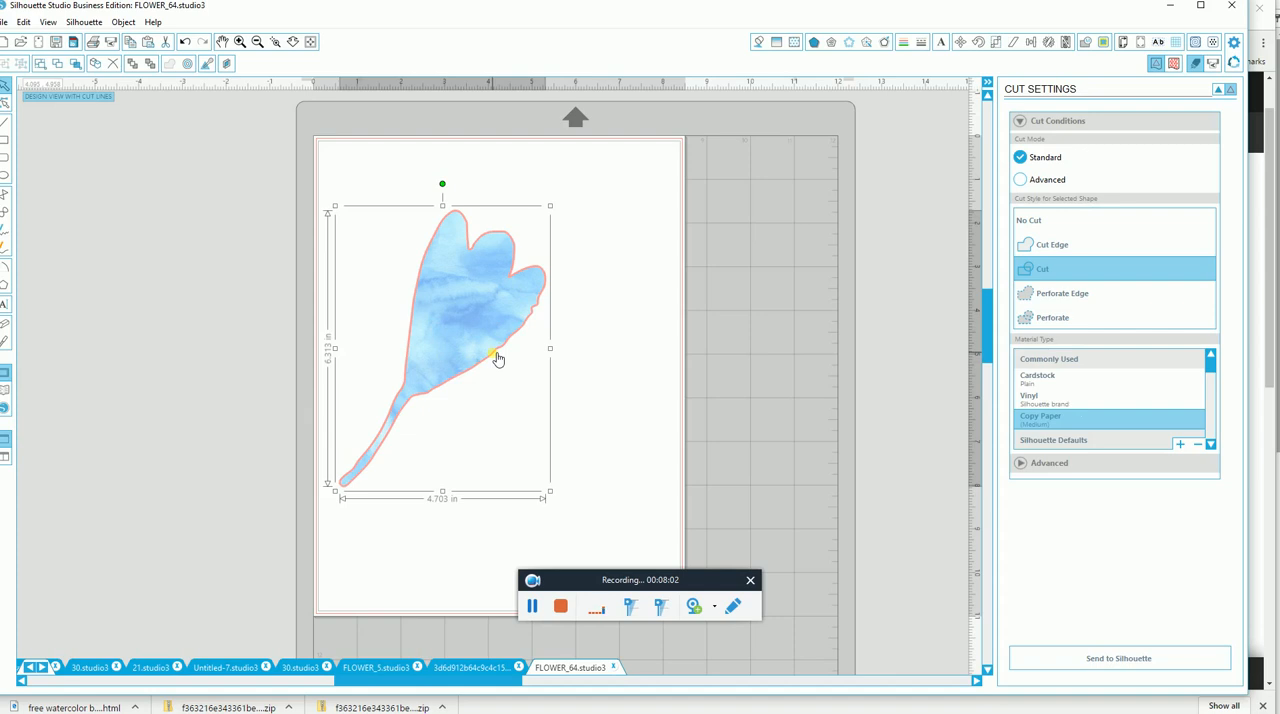
left_click_drag(491, 357, 178, 260)
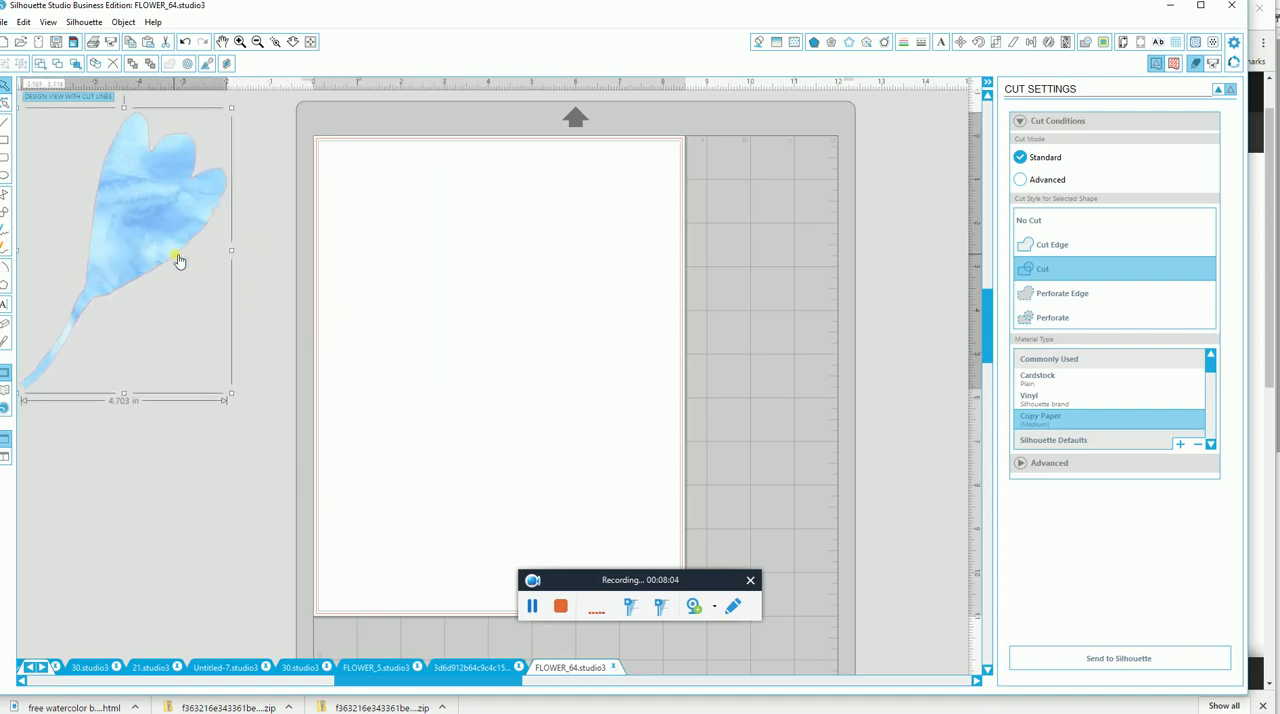
Open the FLOWER_5 design from the Flwrs Foliage Line Drawings library folder and shift the flower slightly on the page.
left_click(5, 394)
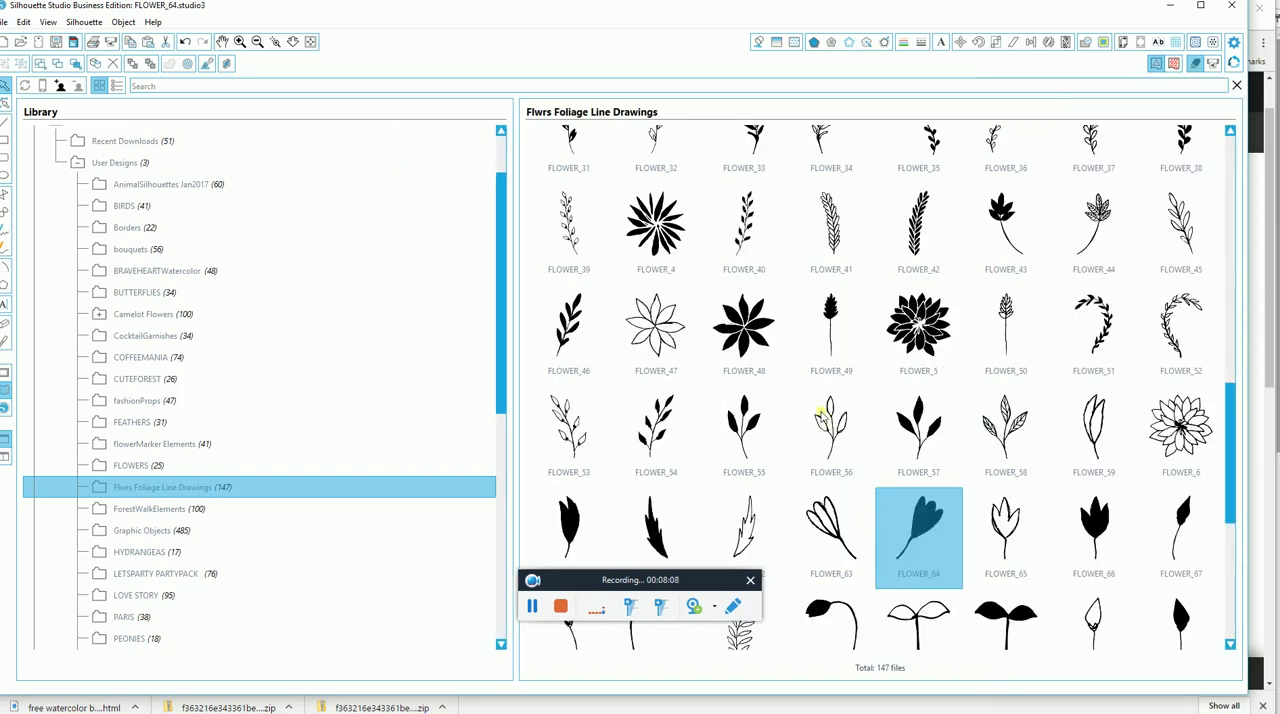
double_click(918, 330)
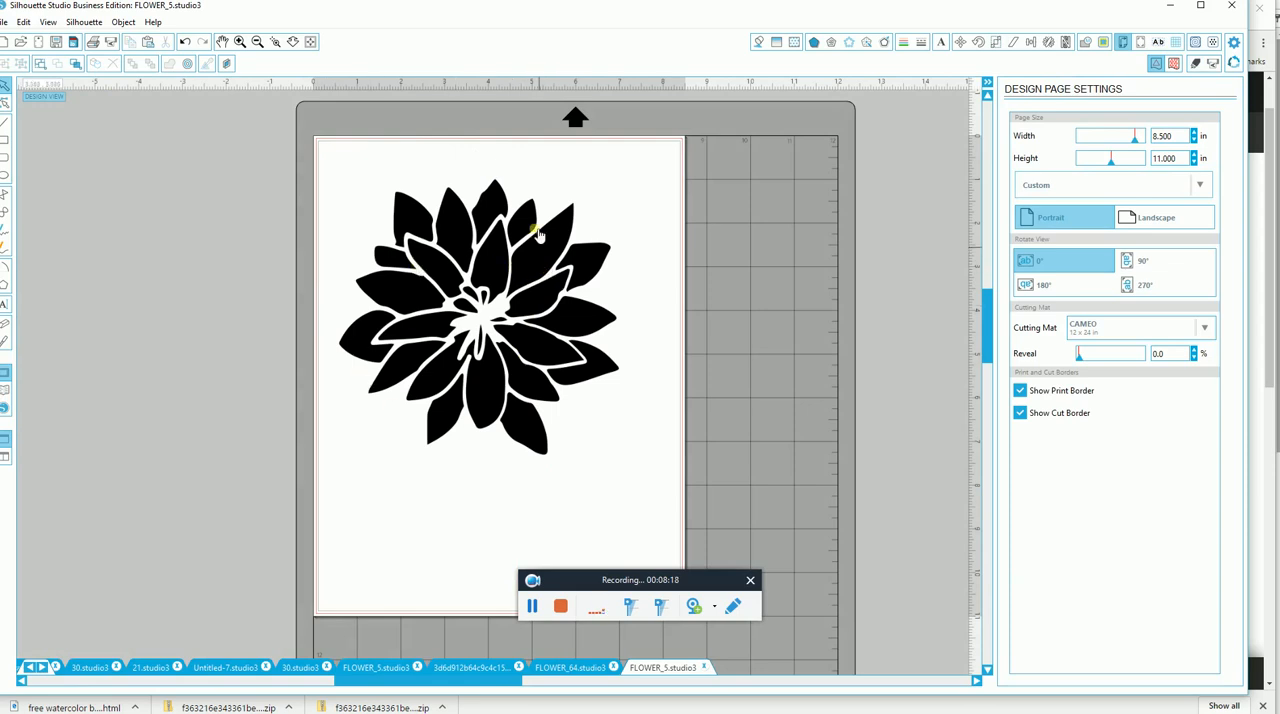
left_click_drag(548, 339, 564, 338)
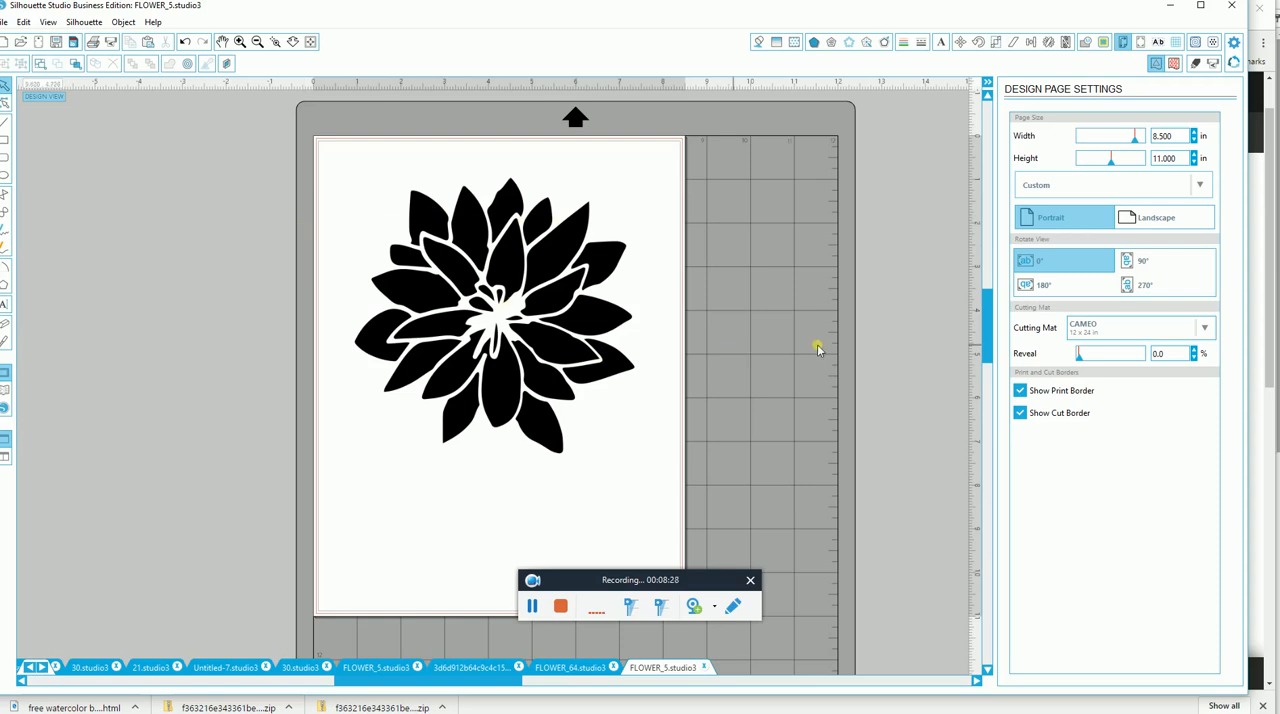
left_click_drag(700, 586, 901, 624)
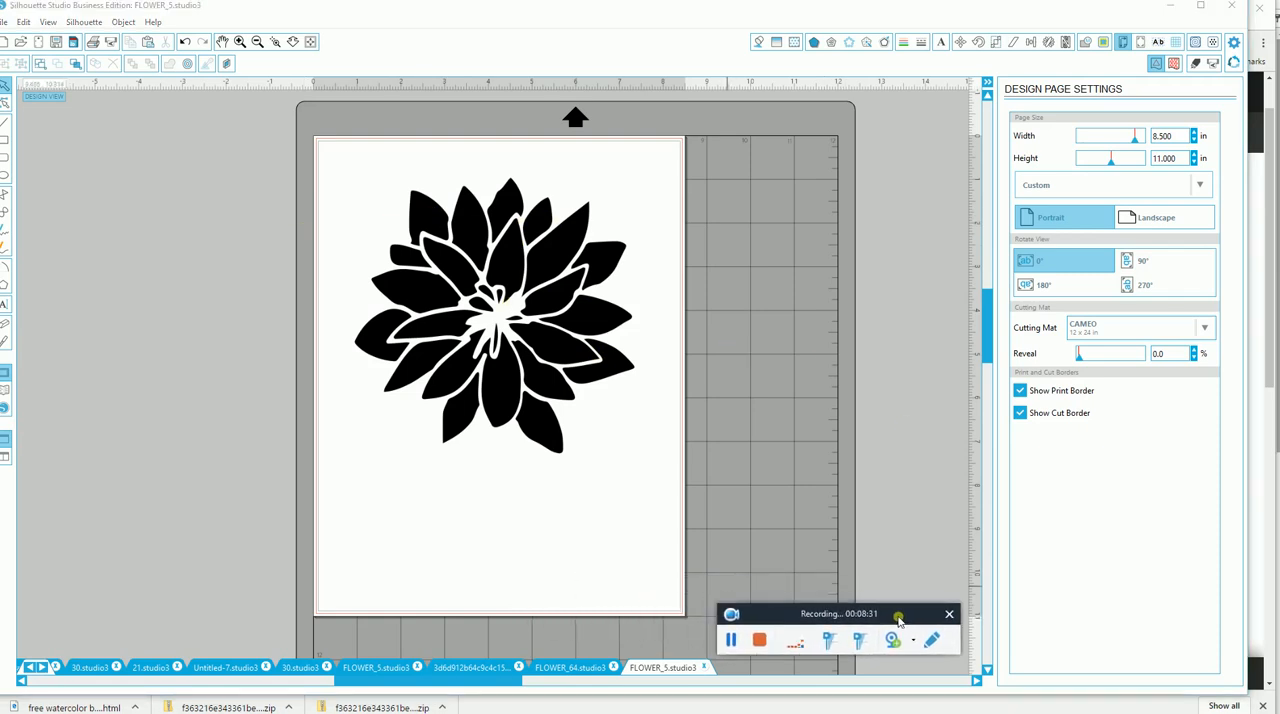
left_click(950, 616)
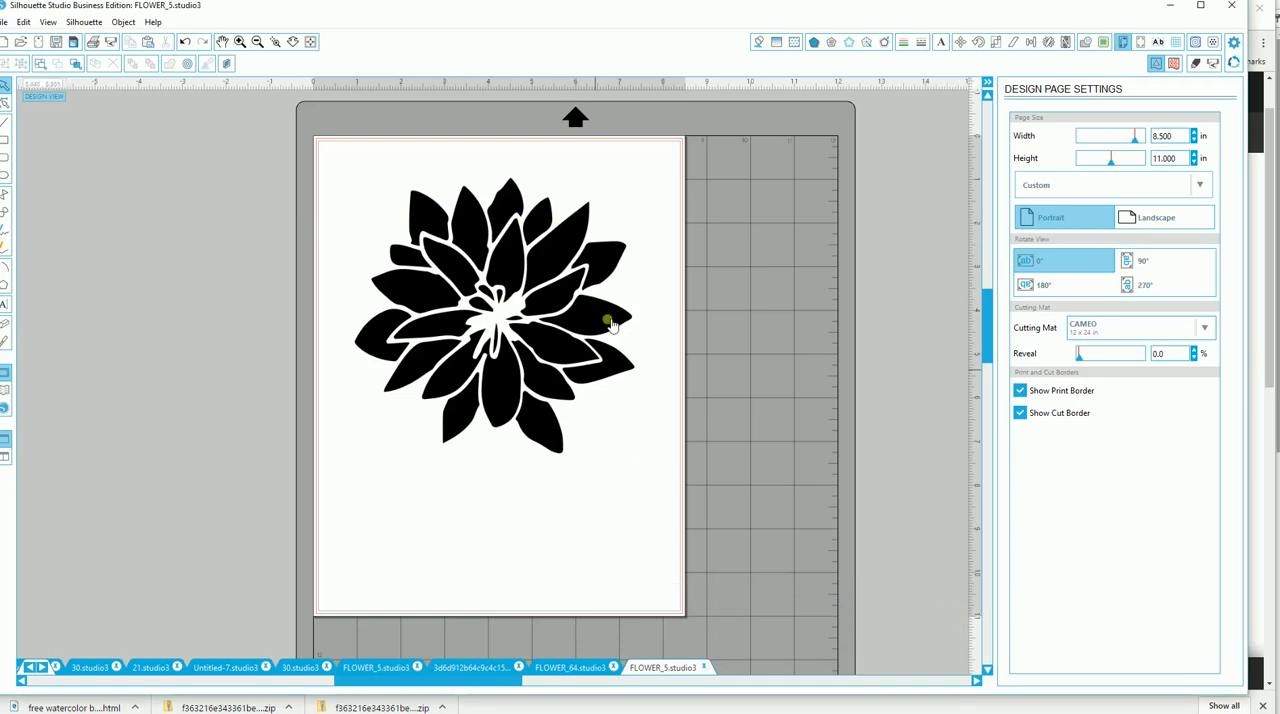
Trace the outer edge of the many-petaled flower with the high pass filter off and the threshold at 100%.
left_click(1104, 42)
left_click(1045, 142)
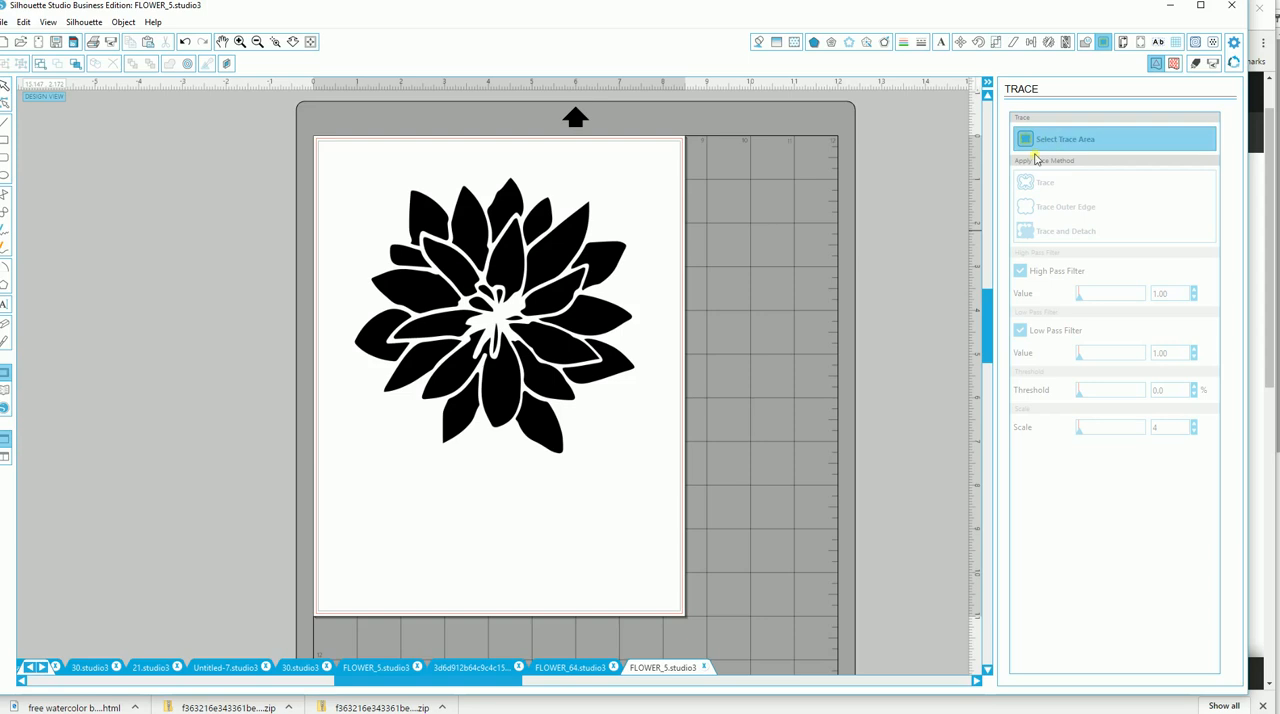
mouse_move(344, 167)
left_mouse_down()
mouse_move(626, 300)
mouse_move(658, 474)
left_mouse_up()
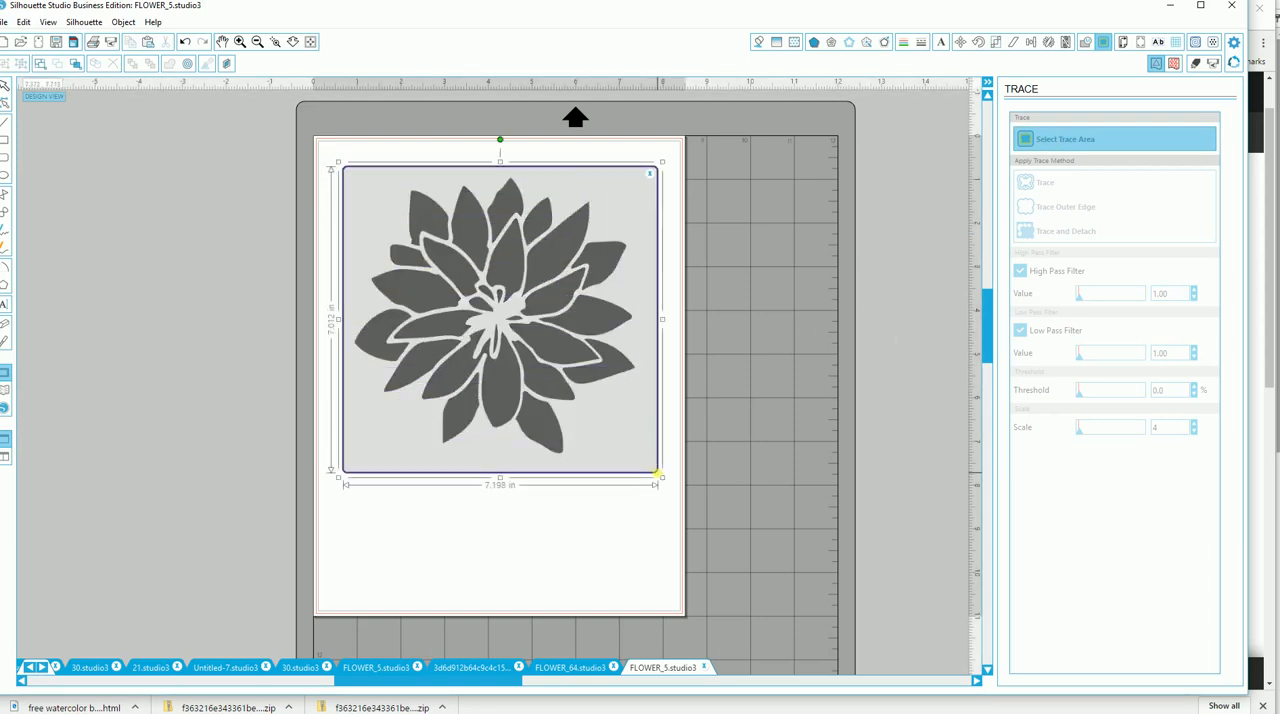
left_click(1022, 273)
left_click_drag(1110, 397, 1183, 398)
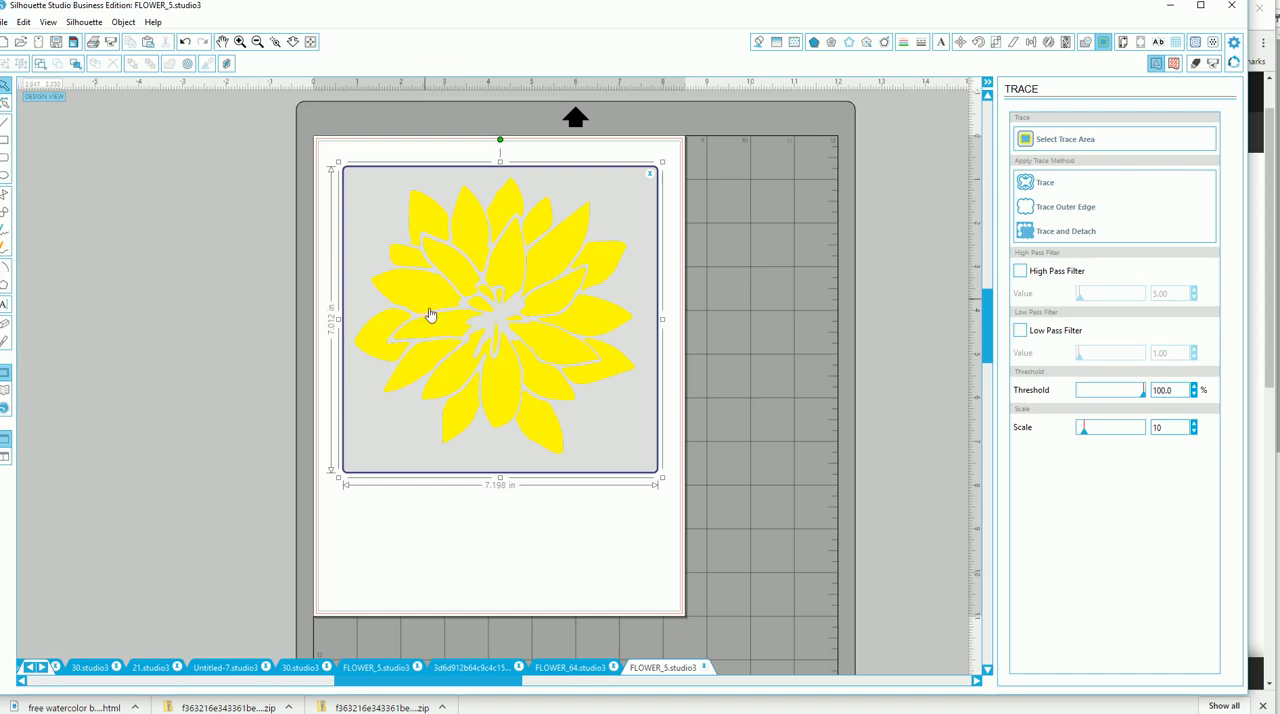
left_click(1035, 208)
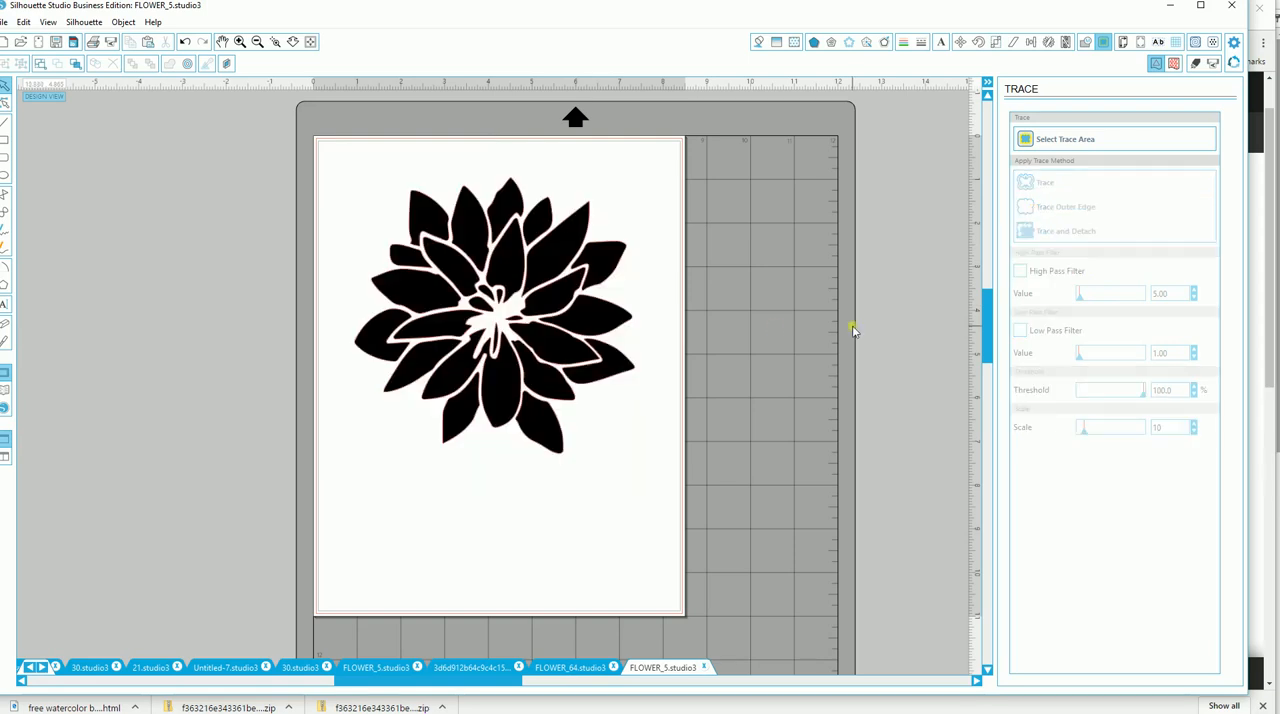
Move the original black many-petaled flower away from its traced outline and delete it.
mouse_move(497, 374)
left_mouse_down()
mouse_move(380, 388)
mouse_move(143, 337)
mouse_move(146, 322)
left_mouse_up()
right_click(146, 322)
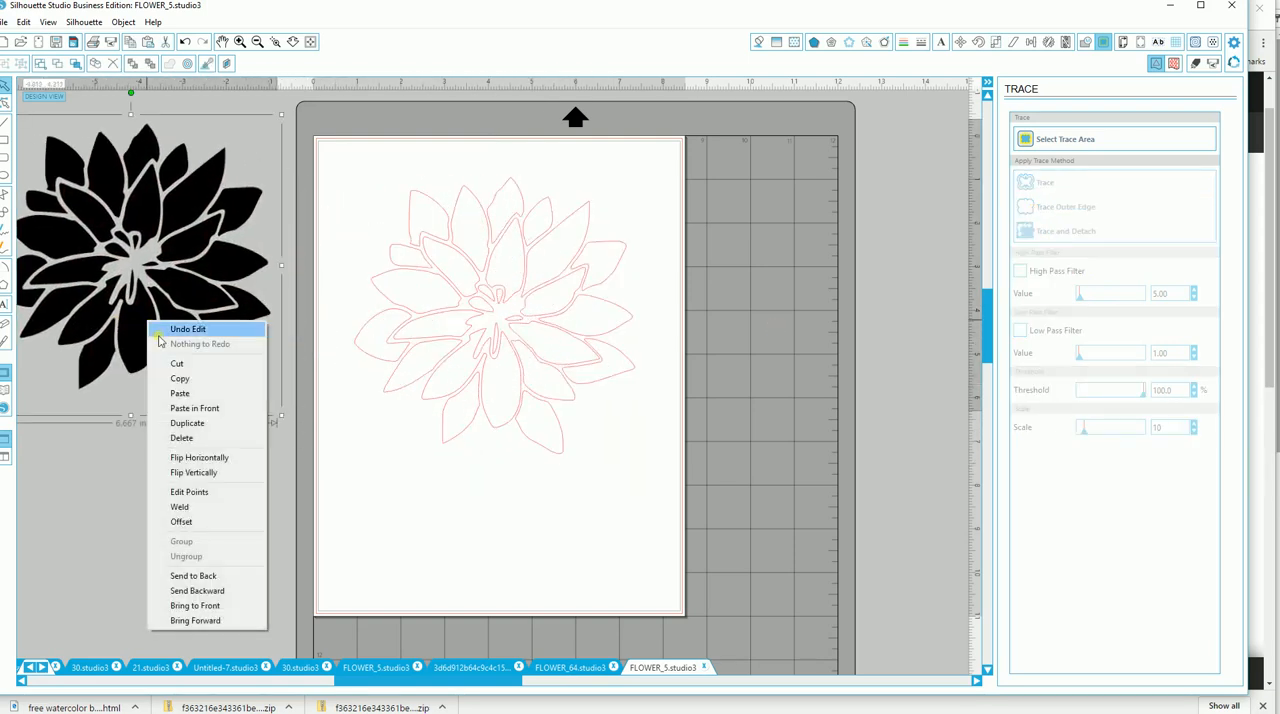
left_click(183, 437)
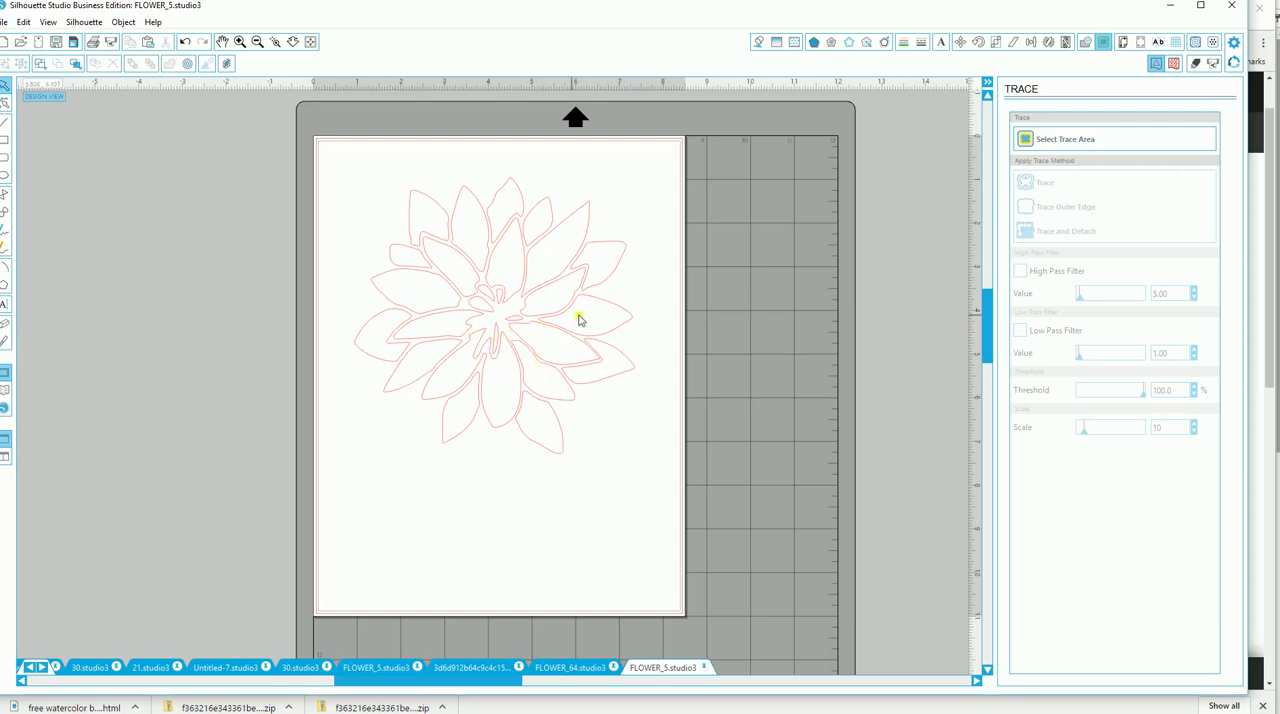
Fill the traced many-petaled flower with the light purple watercolor pattern.
left_click(606, 289)
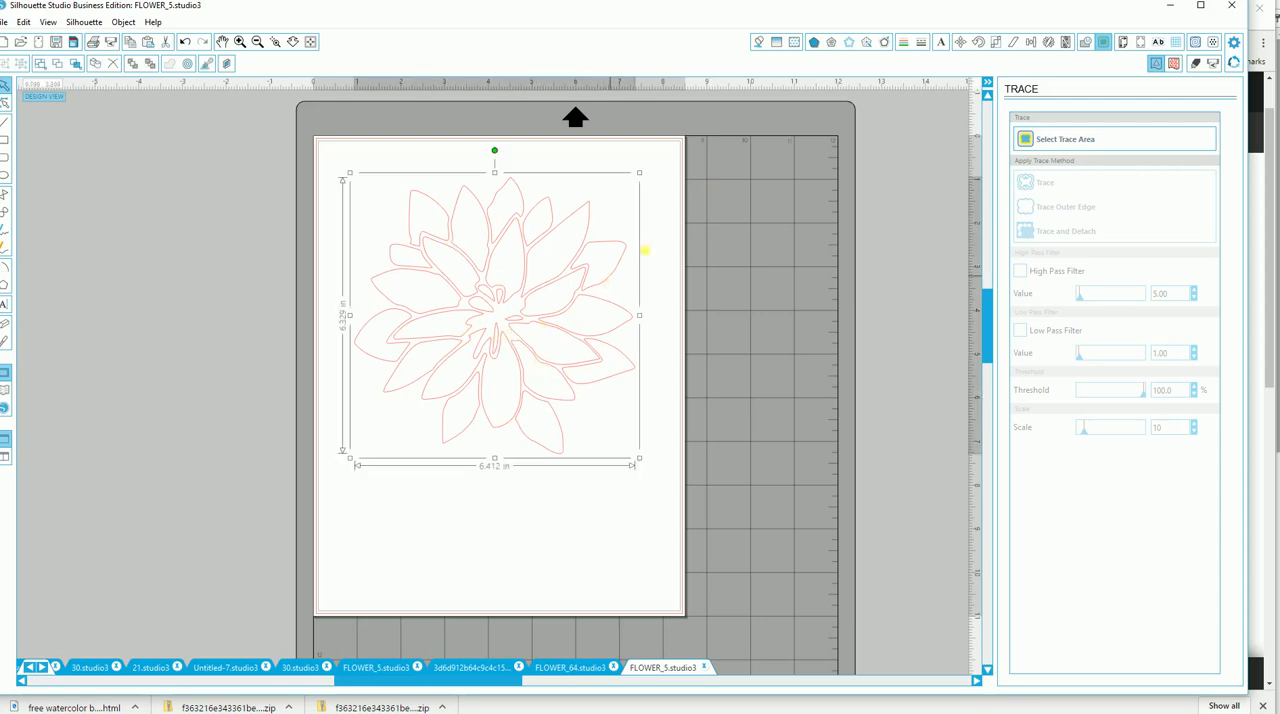
left_click(796, 44)
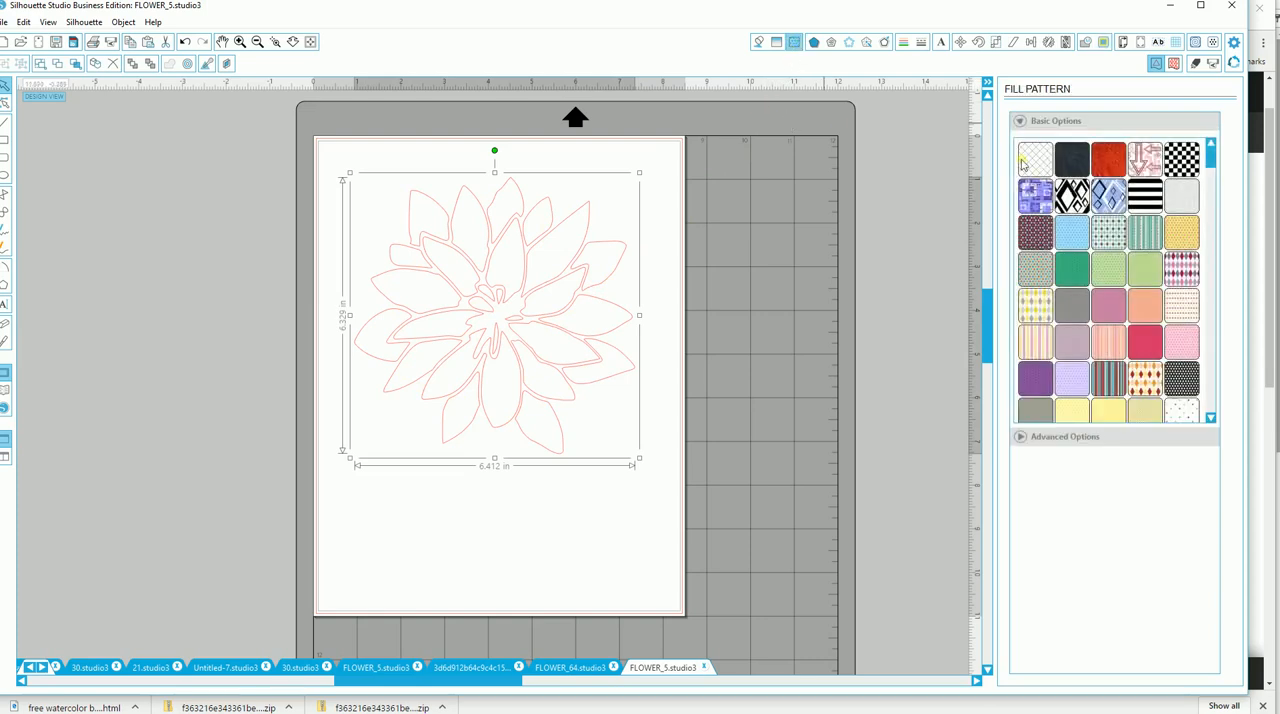
left_click_drag(1209, 185, 1211, 305)
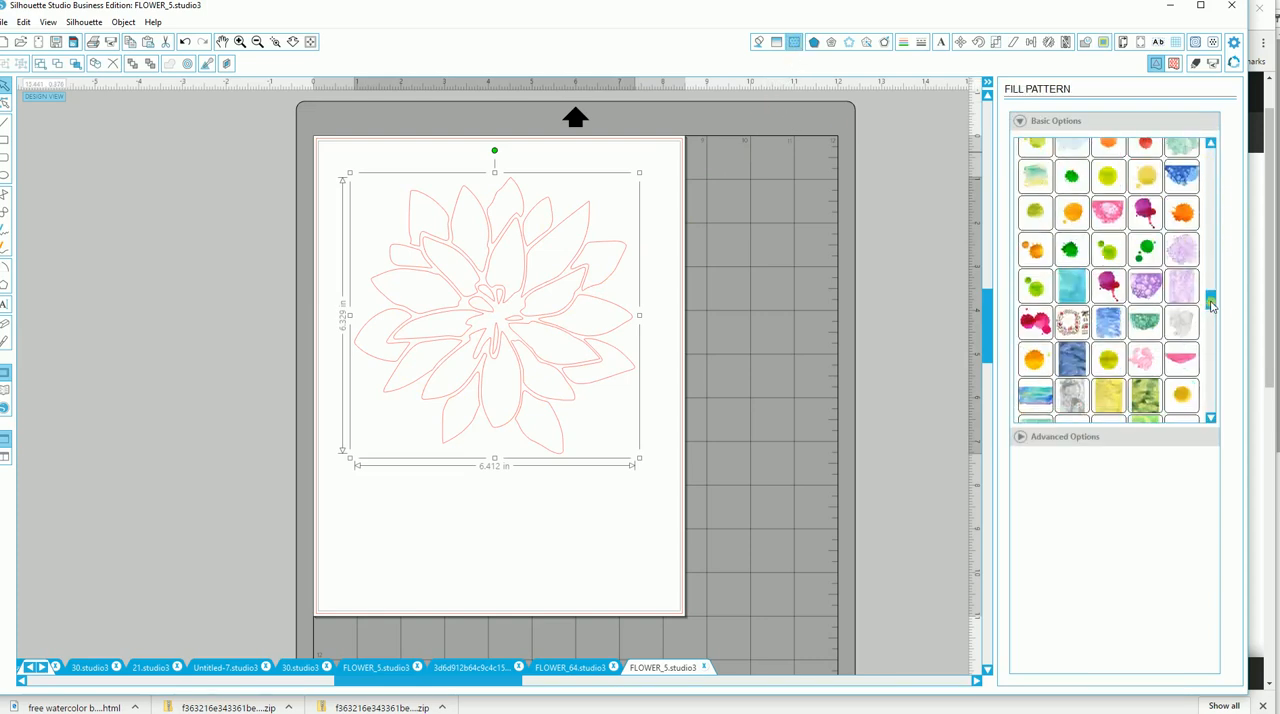
left_click(1183, 289)
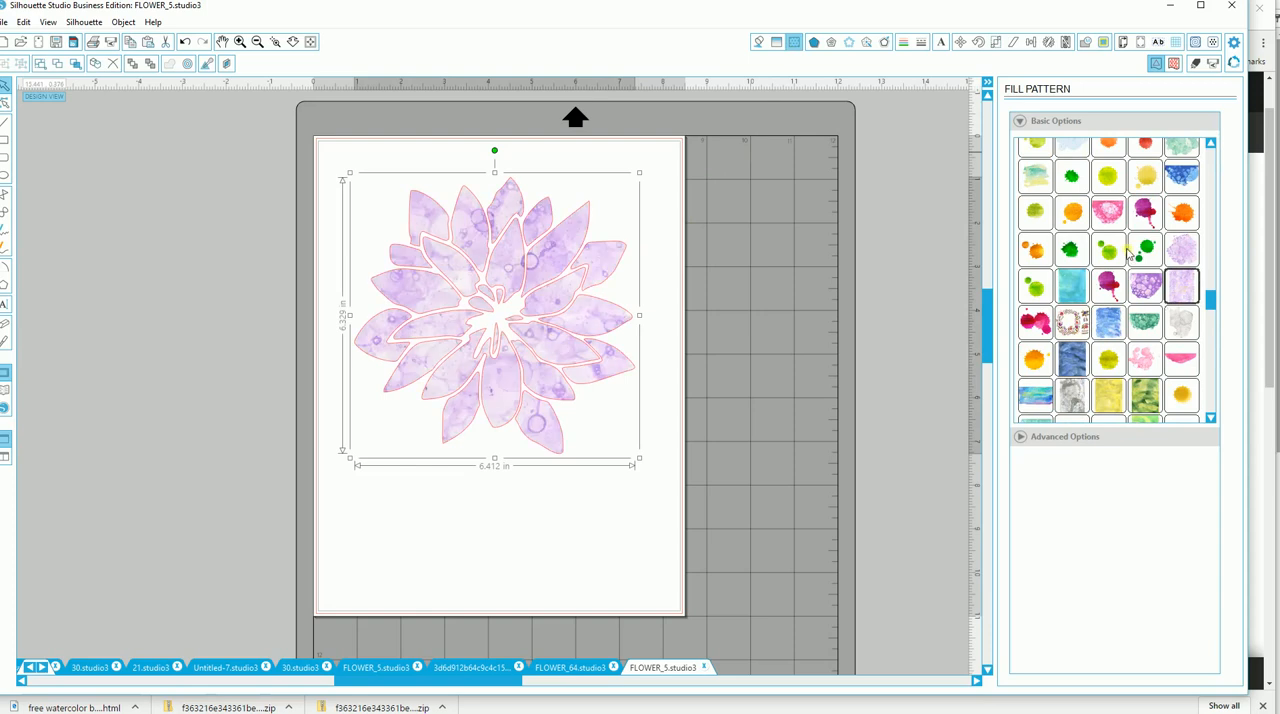
Change the many-petaled flower's fill to the turquoise watercolor pattern and move the flower slightly down the page.
left_click(1068, 286)
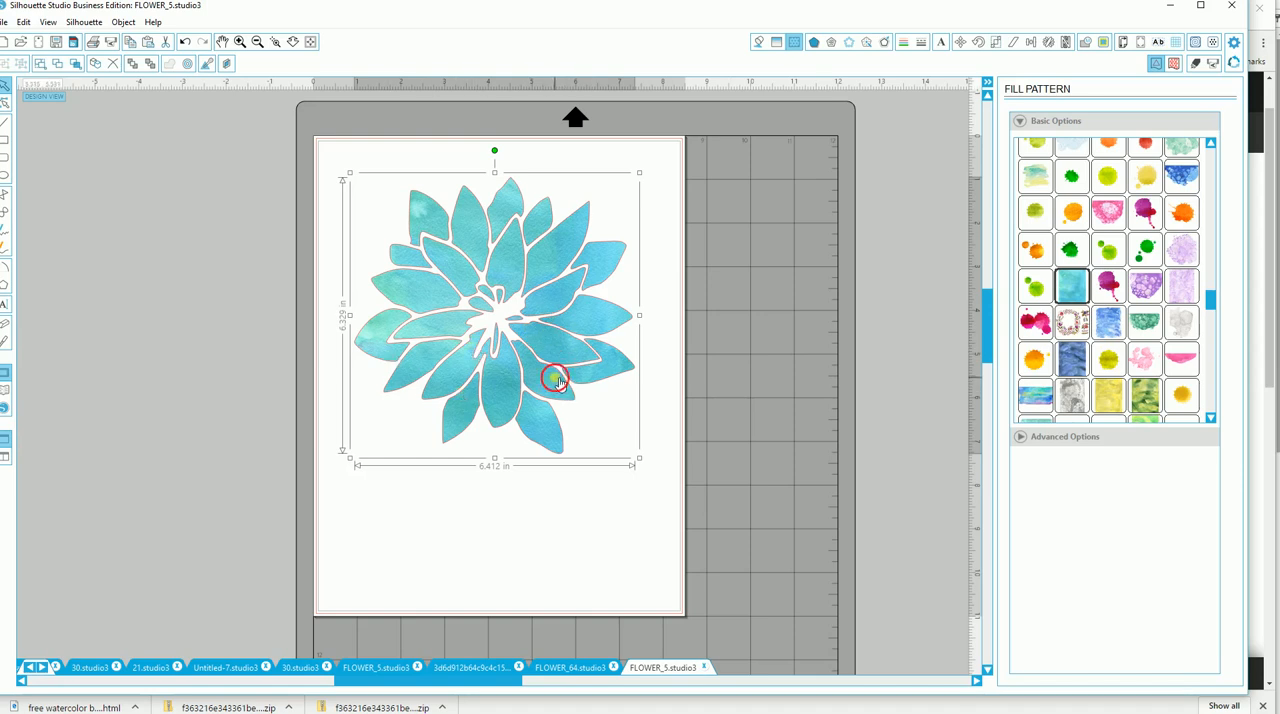
left_click_drag(560, 383, 558, 401)
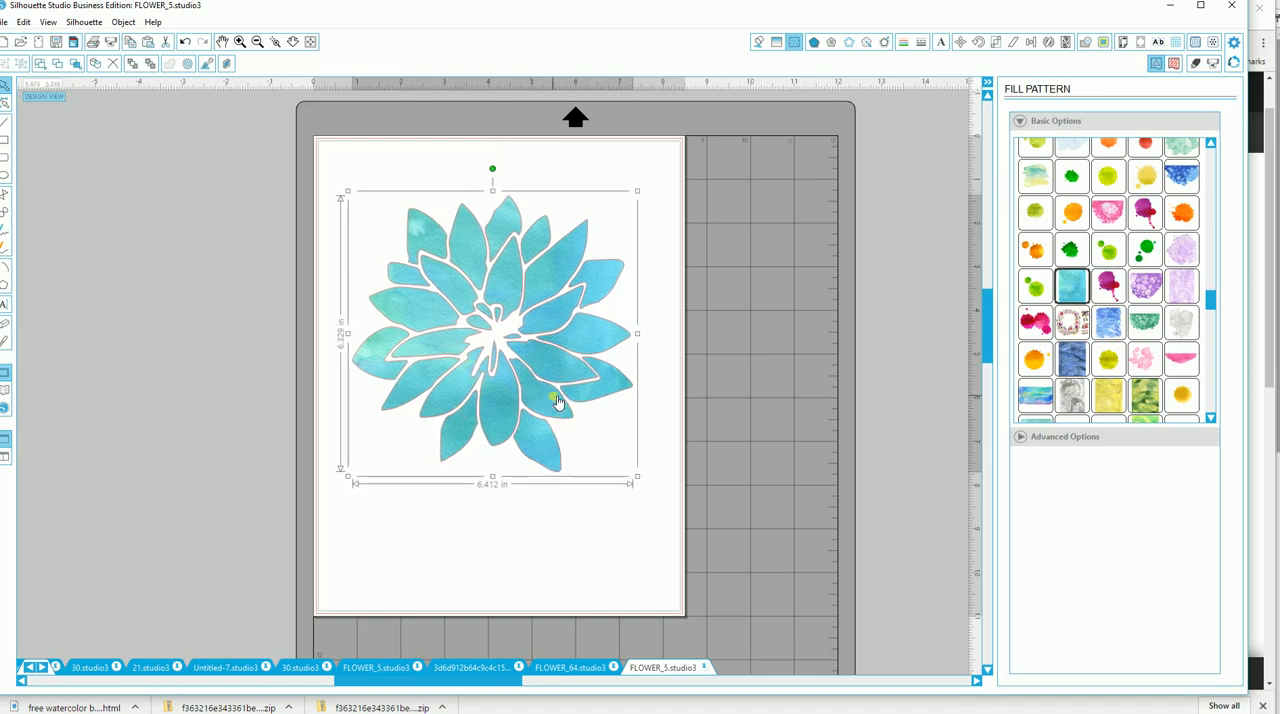
left_click(658, 254)
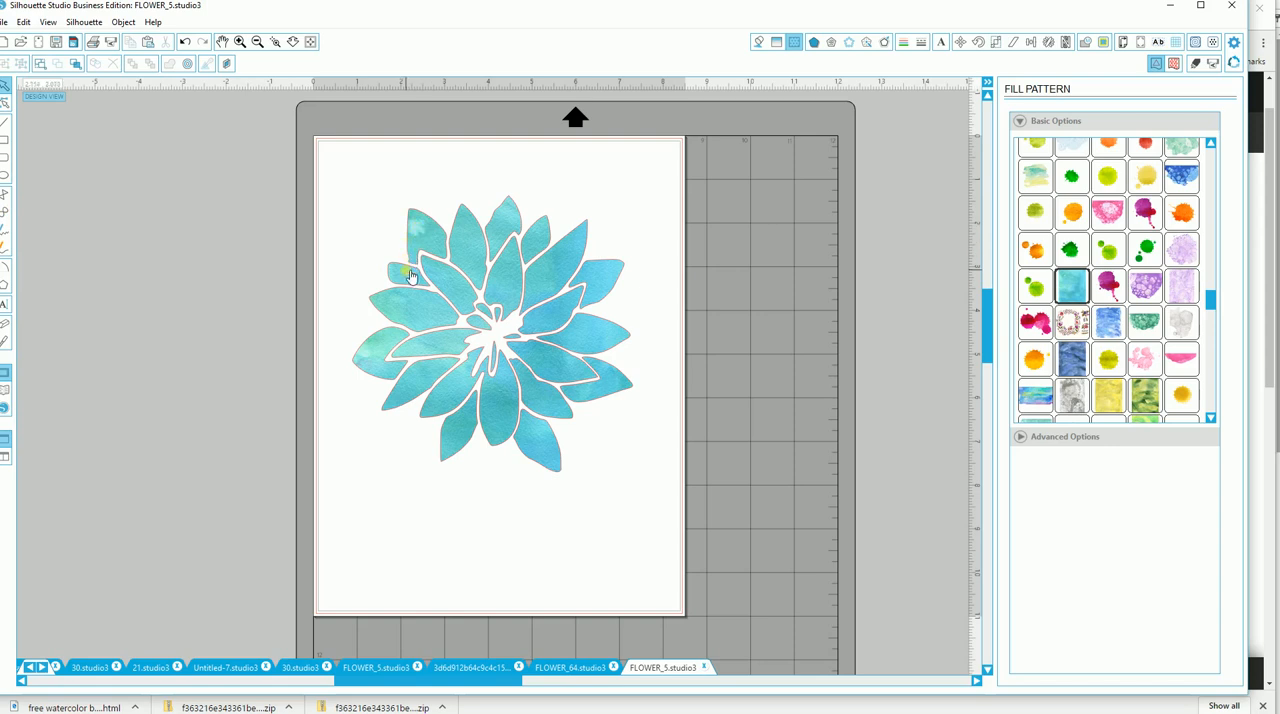
left_click(405, 302)
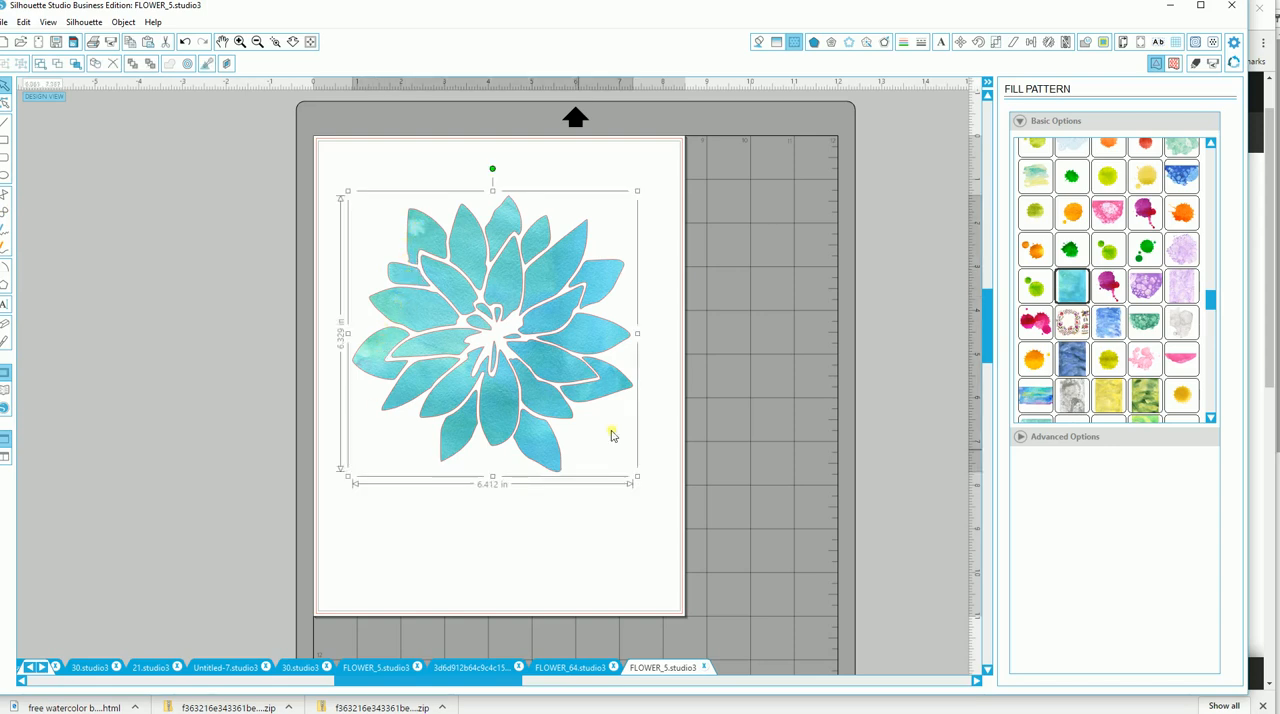
Start a curve shape at the upper-right petal and trace the flower's outer edge down along the right-side petals.
left_click(165, 353)
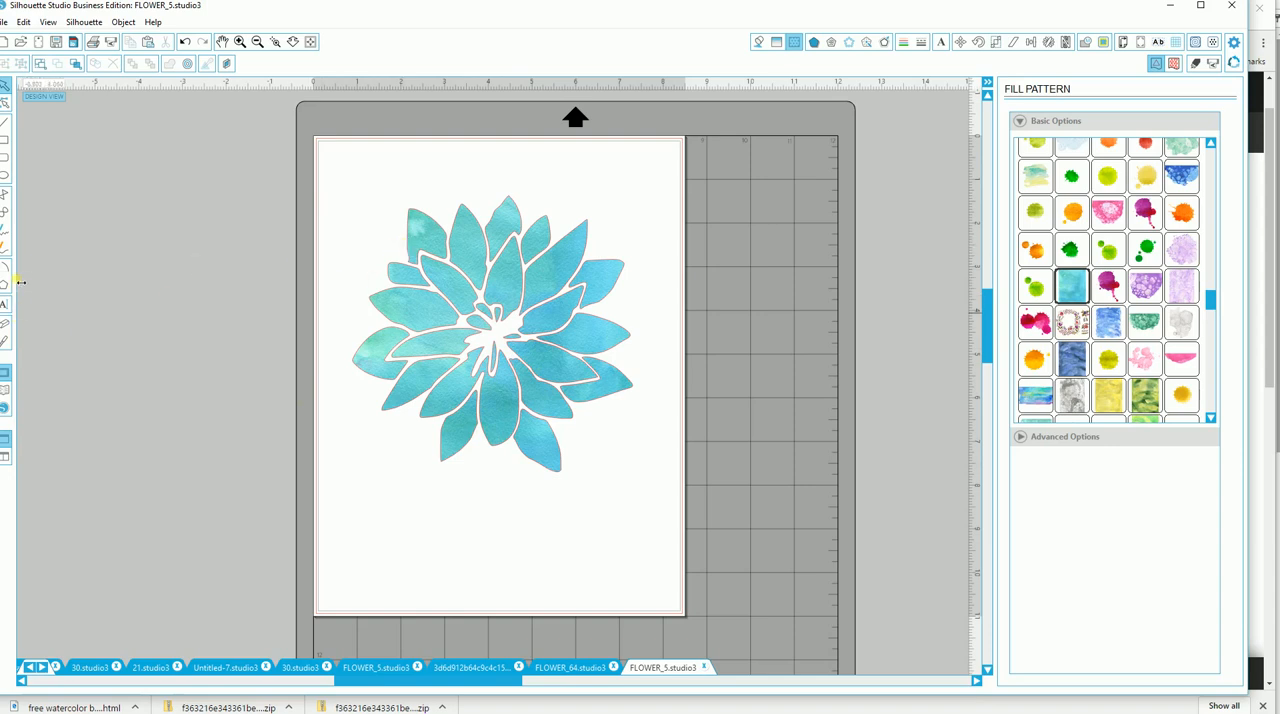
left_click(6, 213)
left_click(240, 42)
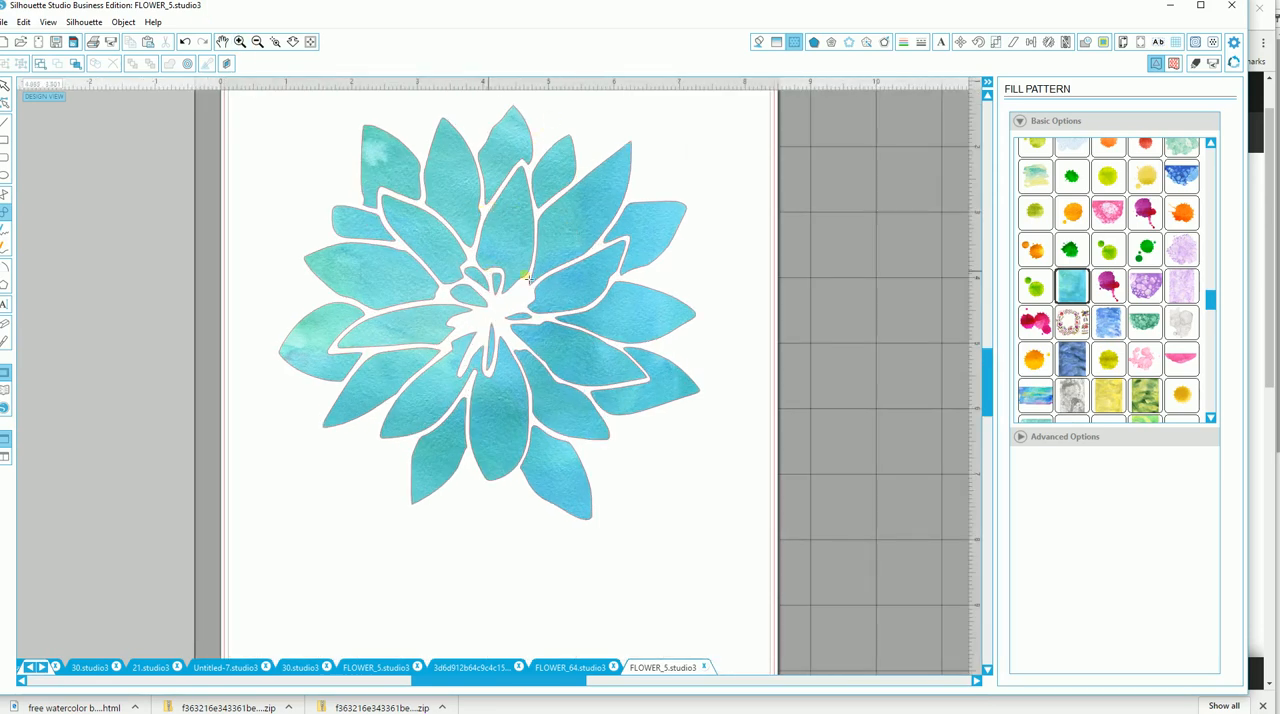
left_click_drag(576, 182, 627, 144)
left_click(632, 141)
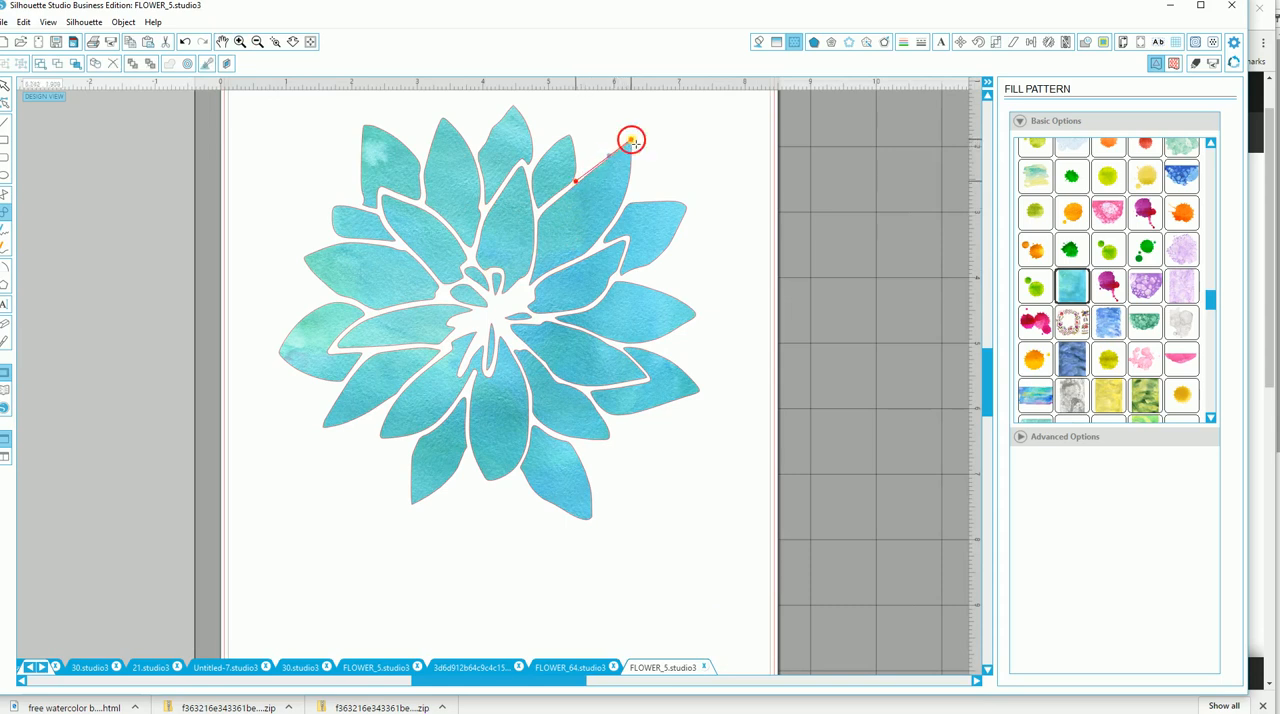
left_click(622, 206)
left_click(650, 202)
left_click(686, 206)
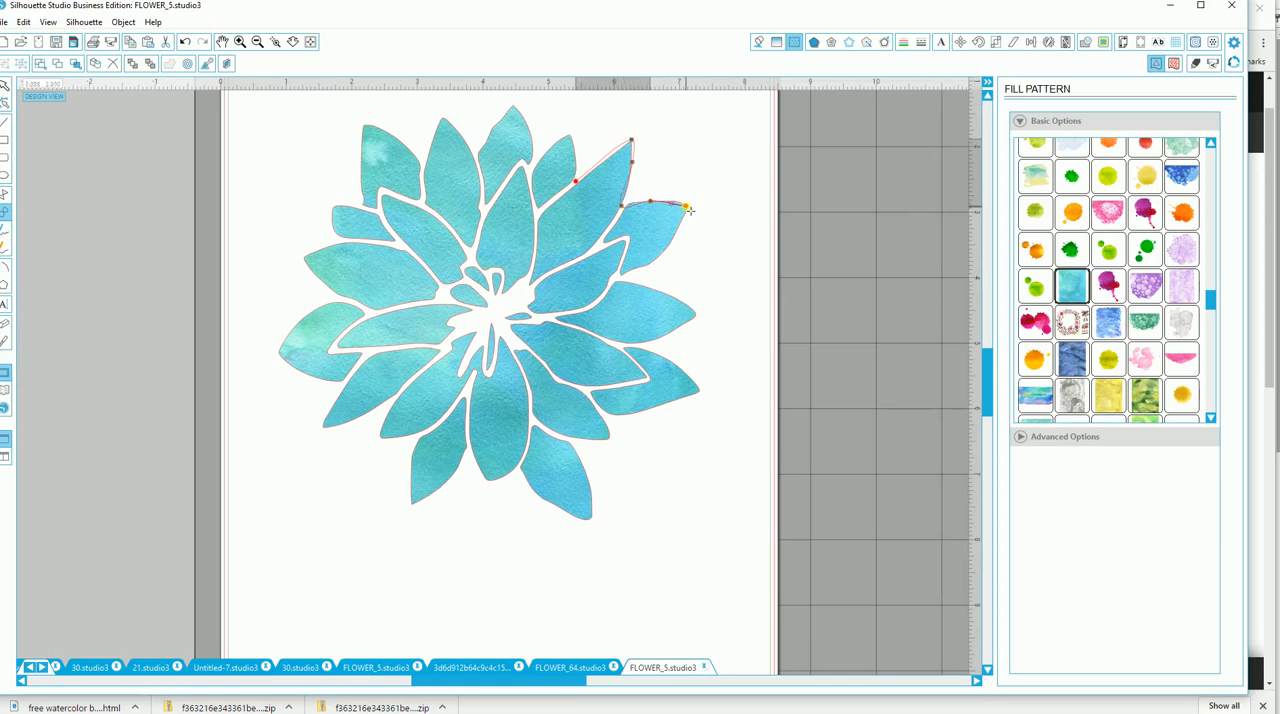
left_click(662, 253)
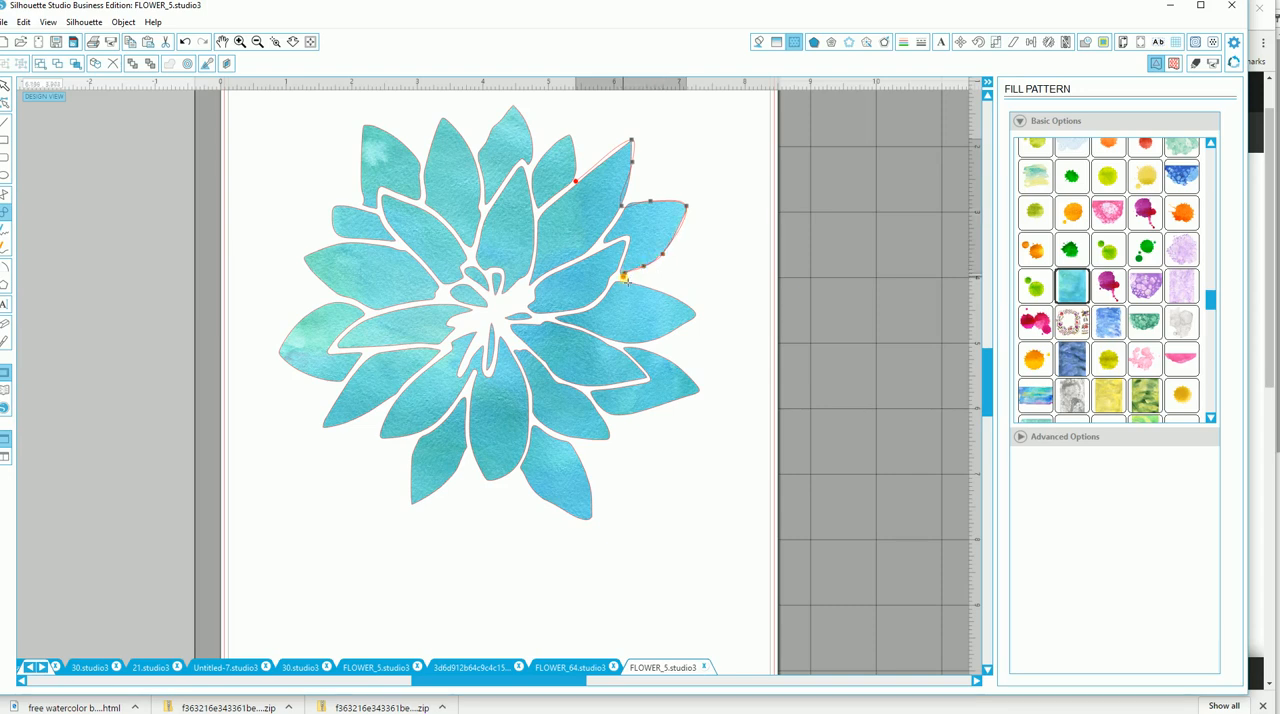
left_click(625, 278)
left_click(624, 283)
left_click(632, 283)
left_click(656, 289)
left_click(683, 304)
left_click(695, 314)
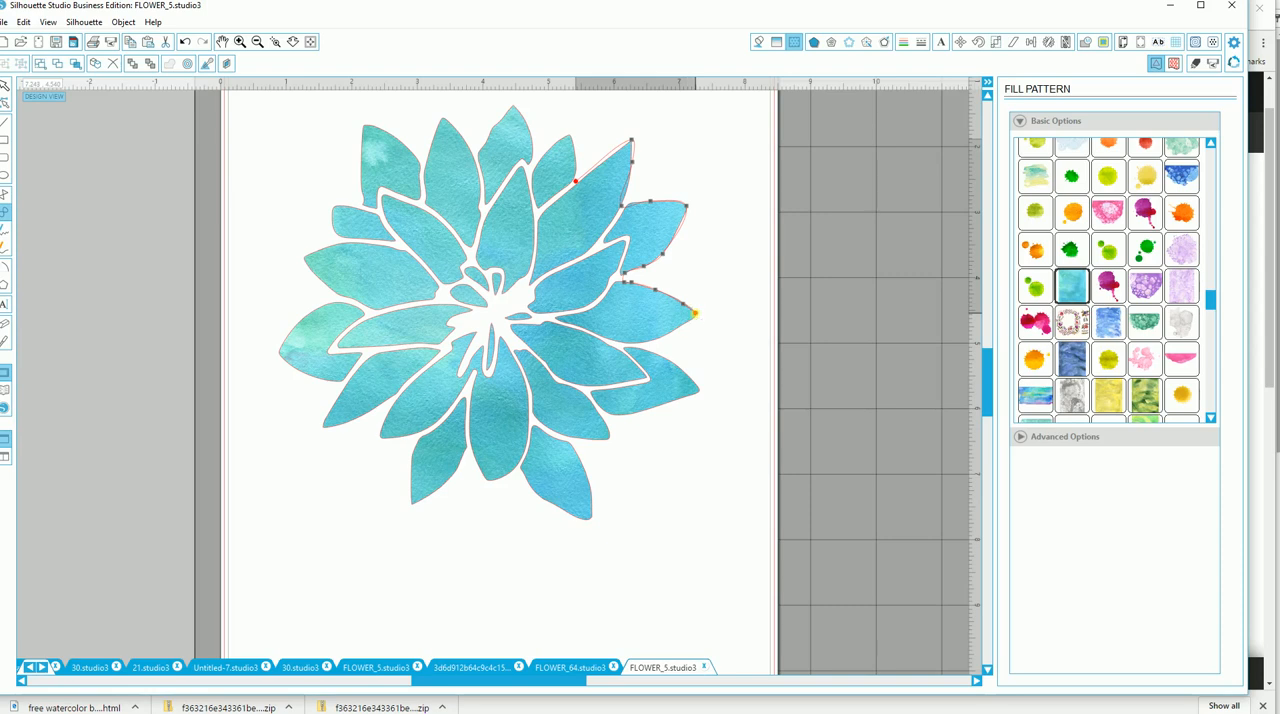
left_click(648, 344)
left_click(628, 346)
left_click(677, 365)
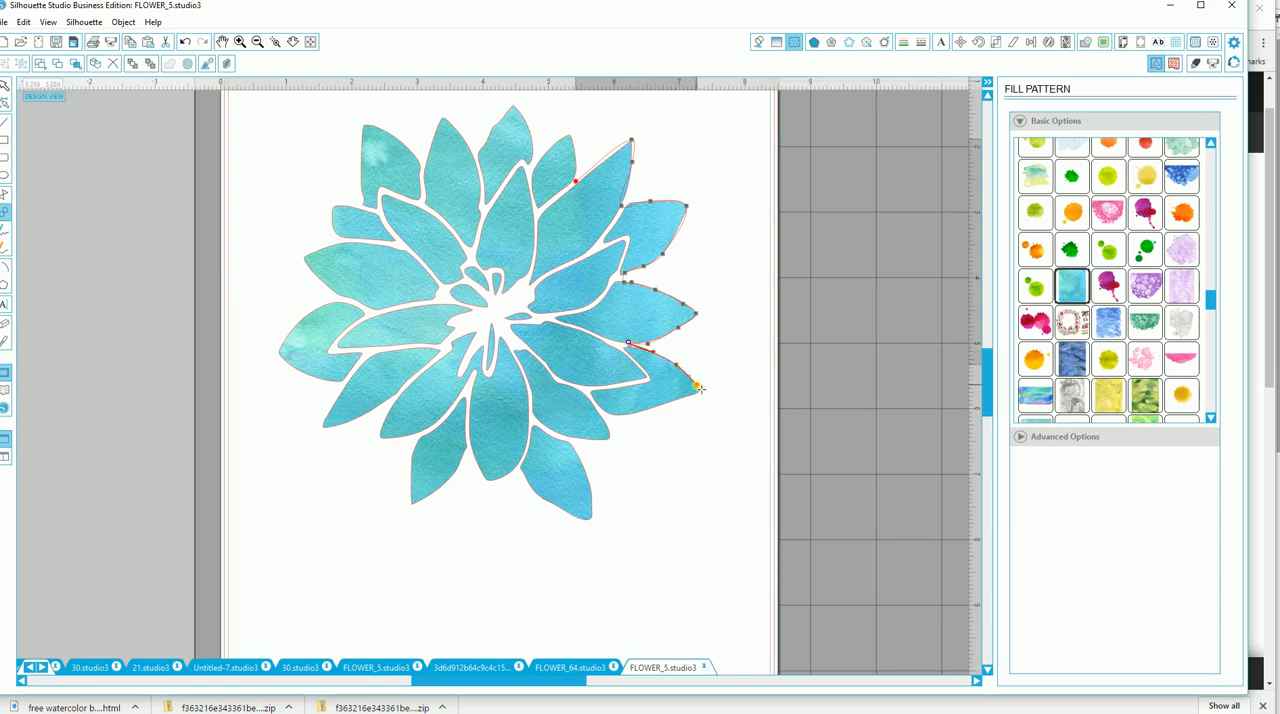
left_click(697, 387)
left_click(660, 405)
left_click(618, 416)
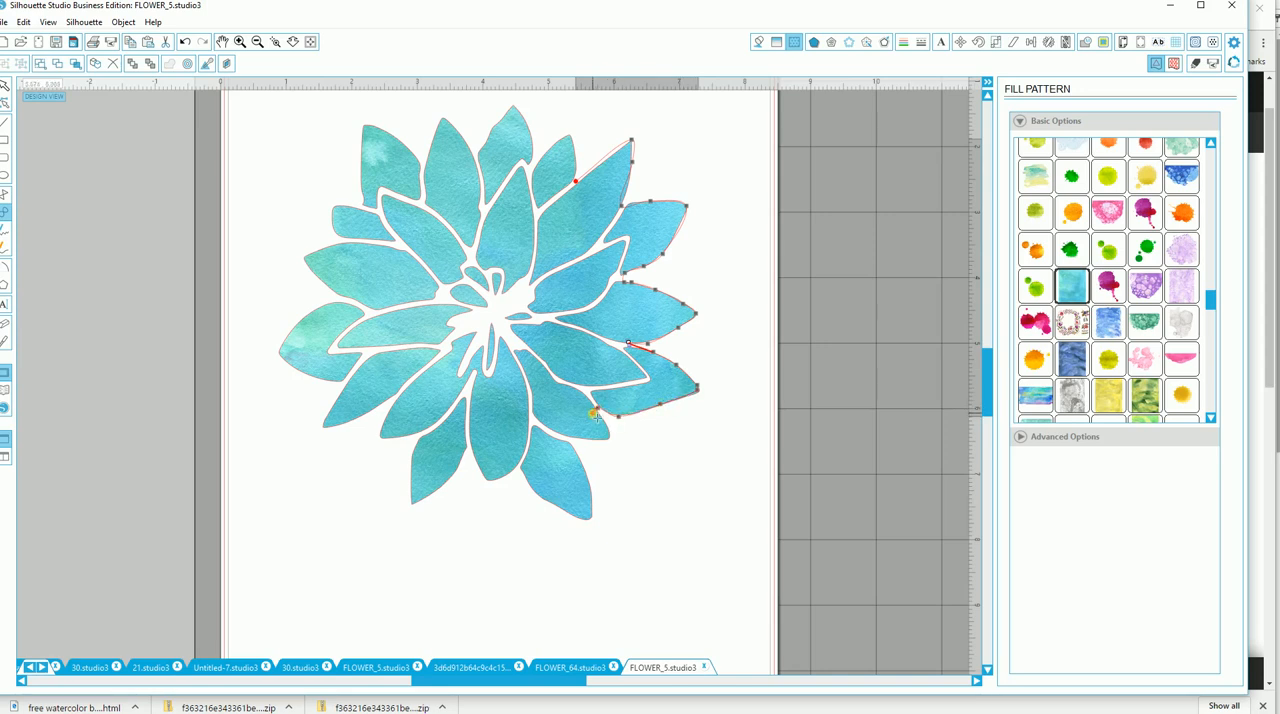
Continue the curve outline around the bottom petals to the tip of the lower-left petal, undoing any misplaced point.
left_click(598, 409)
left_click(609, 438)
left_click(572, 443)
left_click(589, 481)
left_click(593, 517)
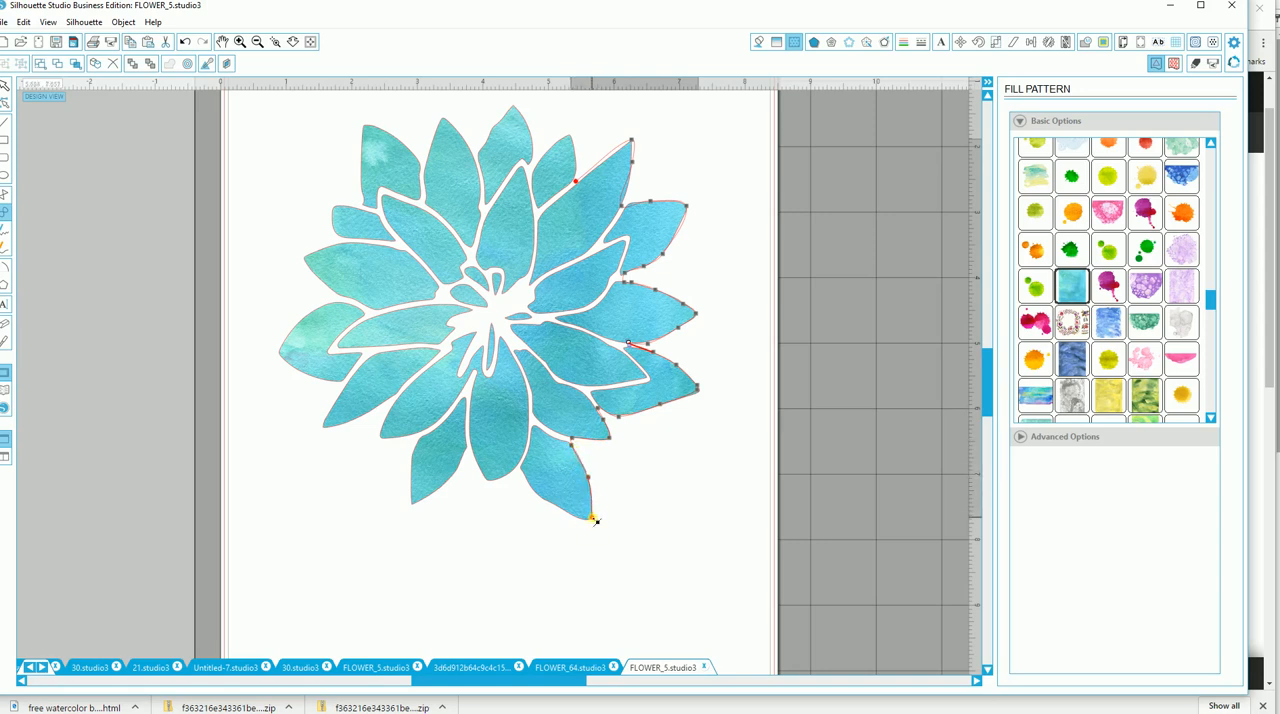
left_click(560, 508)
left_click(537, 495)
left_click(518, 467)
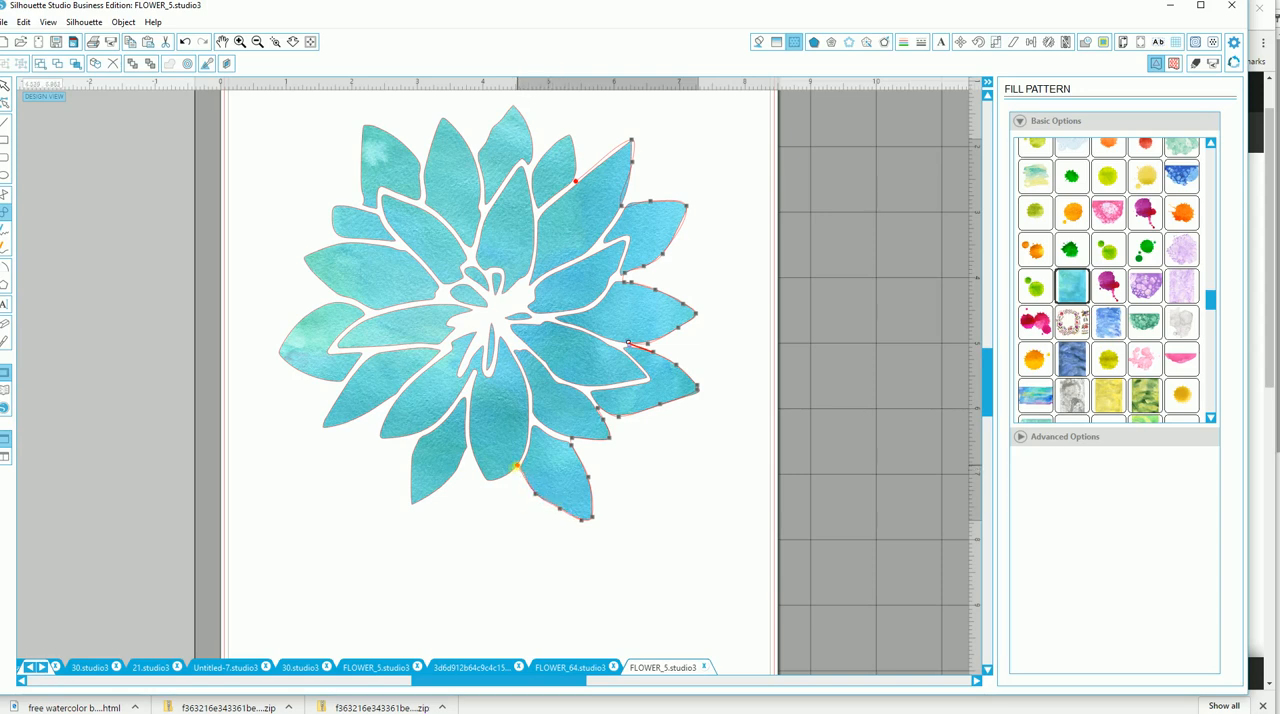
left_click(491, 482)
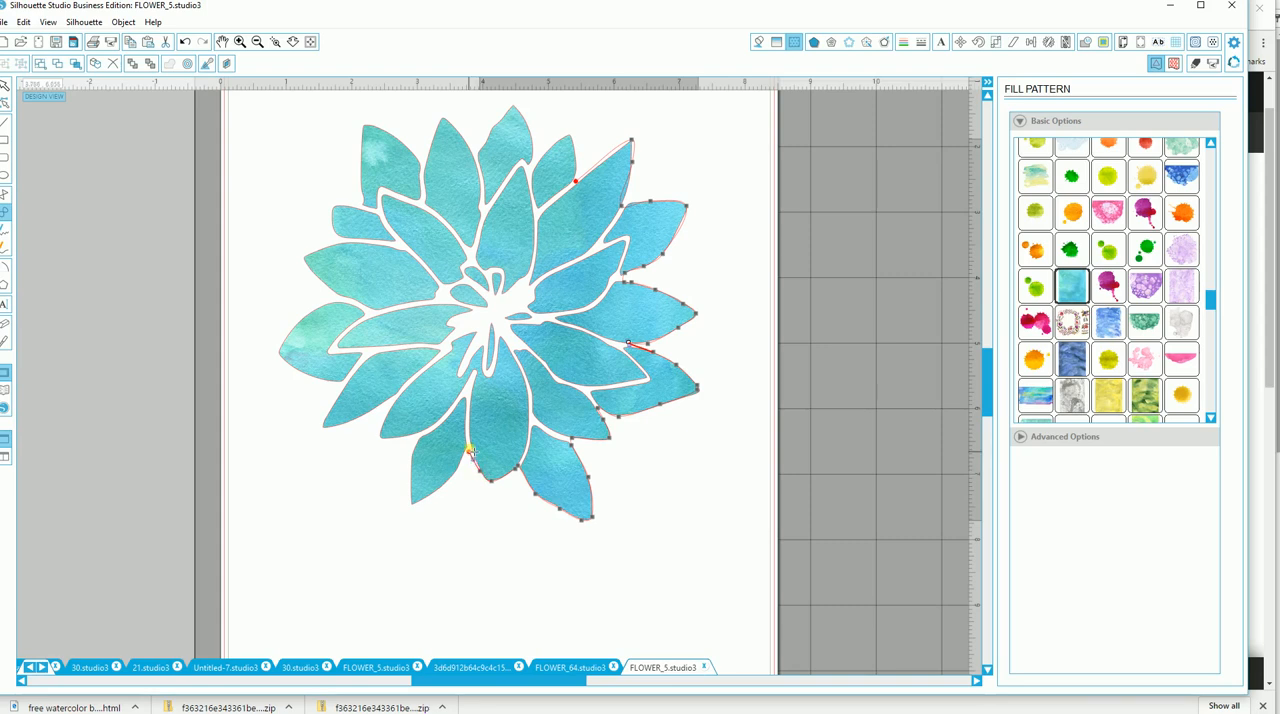
left_click(469, 446)
left_click(462, 464)
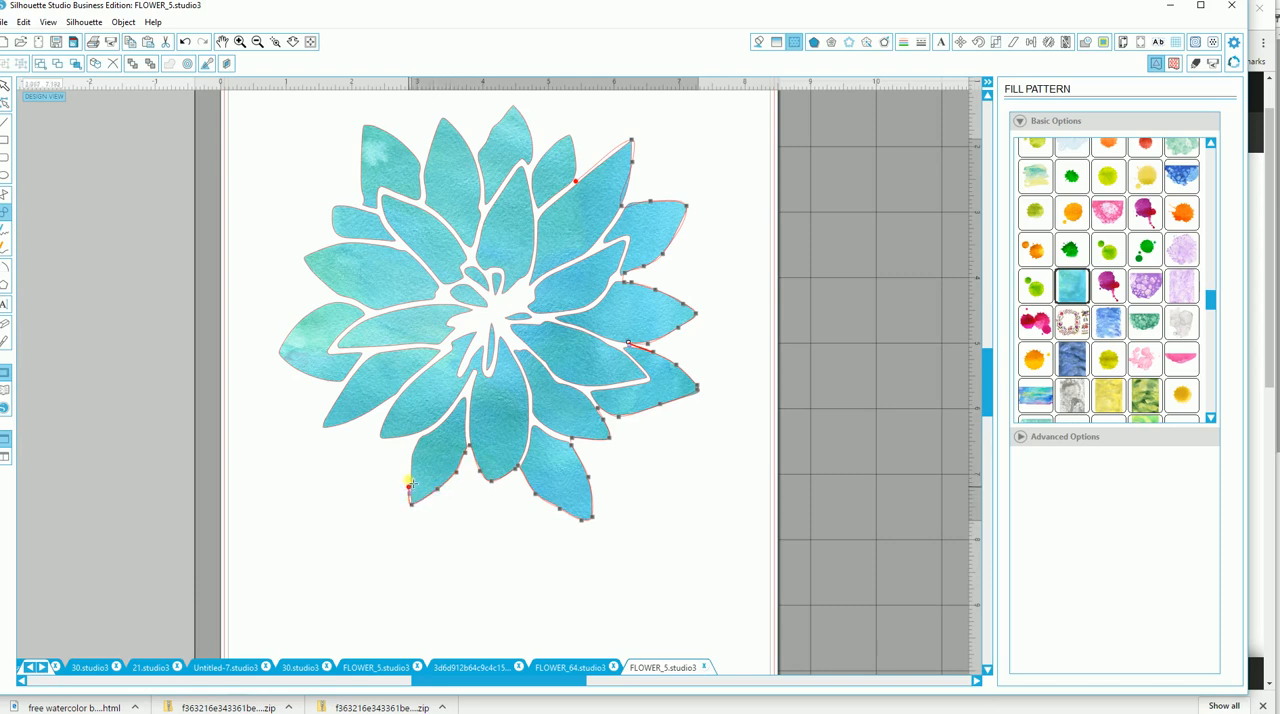
key("ctrl+z")
left_click(418, 434)
left_click(381, 437)
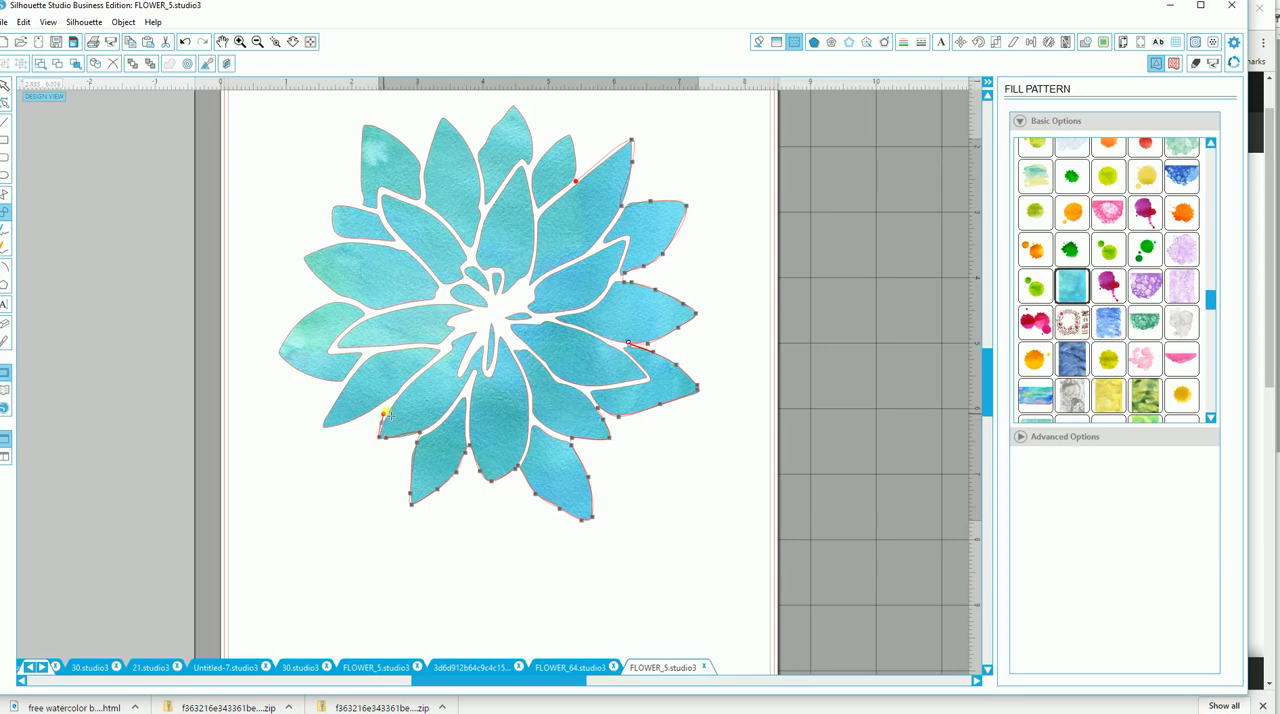
Extend the curve outline up the flower's left side, following each petal tip and the notches between them.
left_click(394, 401)
left_click(326, 426)
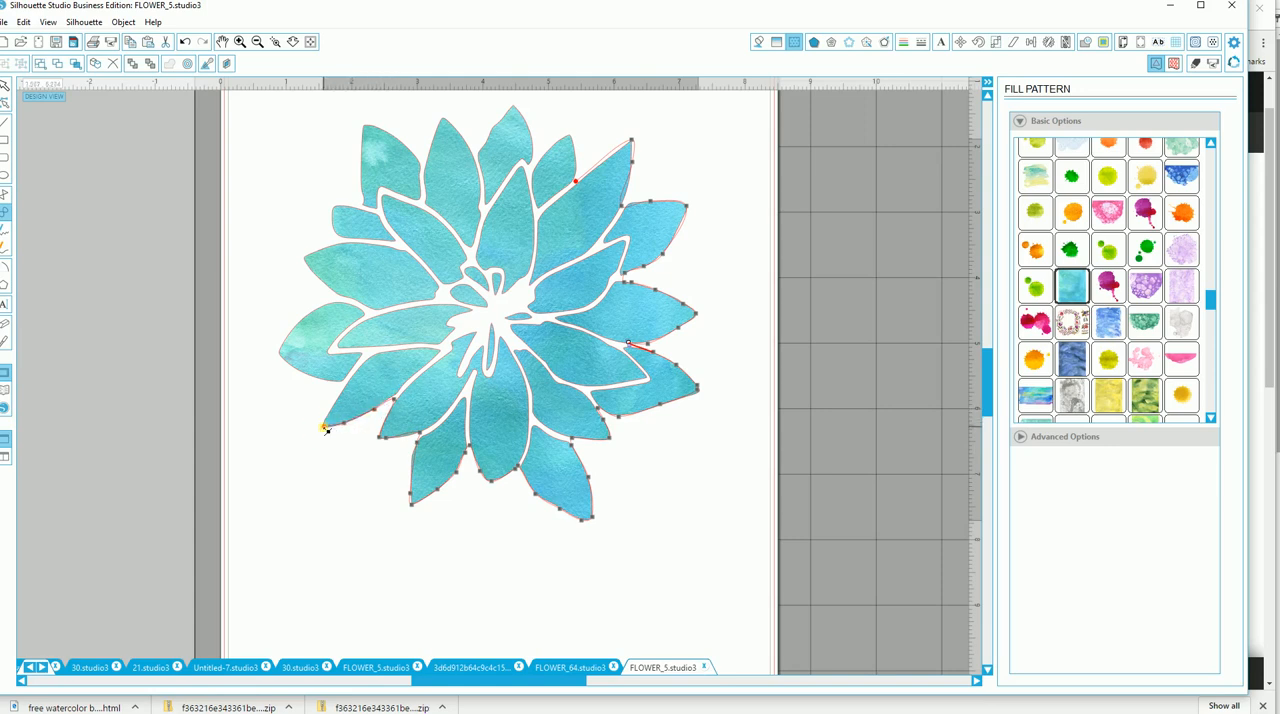
left_click(335, 404)
left_click(347, 386)
left_click(324, 382)
left_click(292, 367)
left_click(283, 341)
left_click(305, 320)
left_click(319, 309)
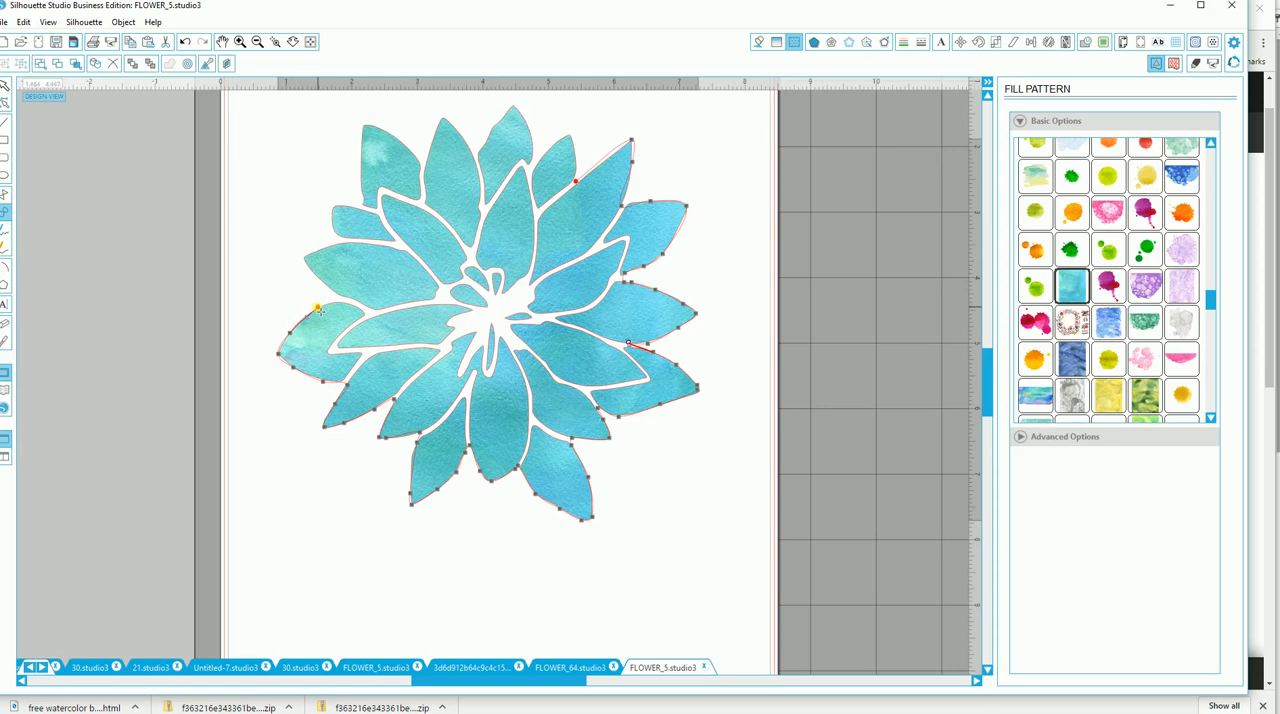
left_click(344, 307)
left_click(367, 316)
left_click(331, 290)
left_click(303, 258)
left_click(334, 228)
left_click(343, 204)
left_click(359, 207)
left_click(362, 207)
Trace the curve outline across the flower's top petals and close it at its starting point.
left_click(360, 176)
left_click(367, 128)
left_click(394, 135)
left_click(418, 160)
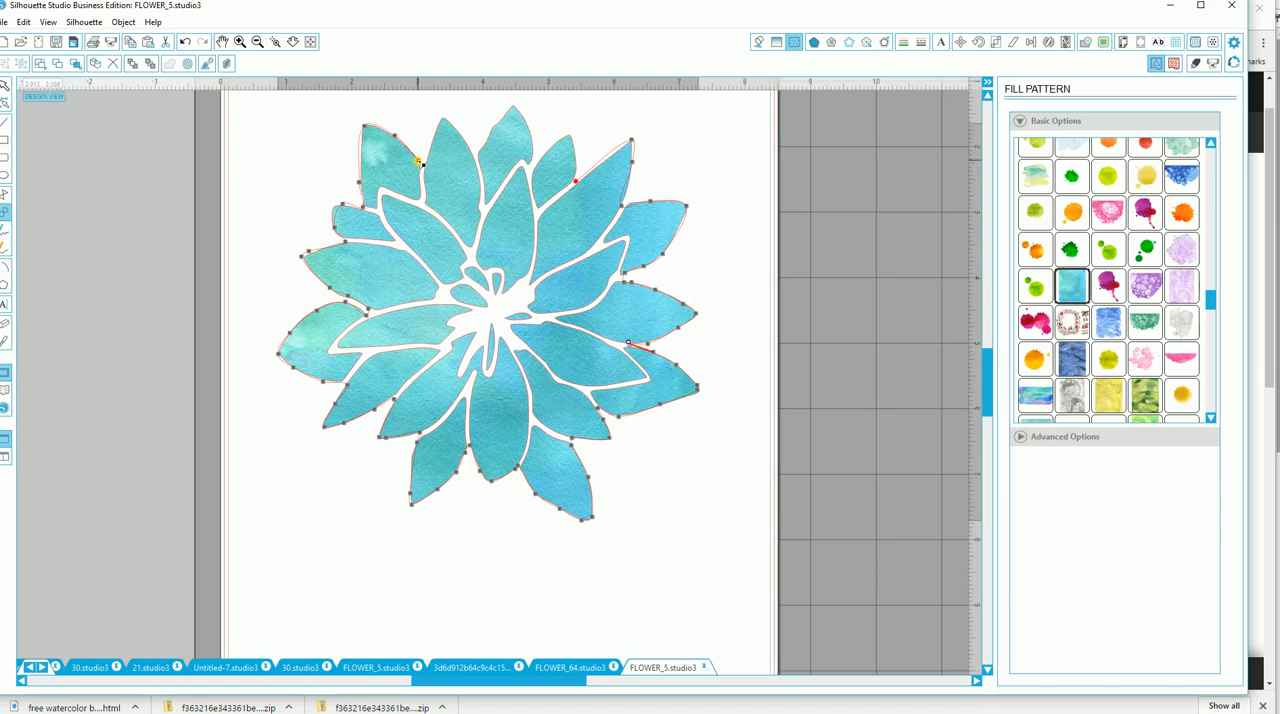
left_click(442, 120)
left_click(471, 152)
left_click(494, 130)
left_click(514, 105)
left_click(532, 140)
left_click(530, 167)
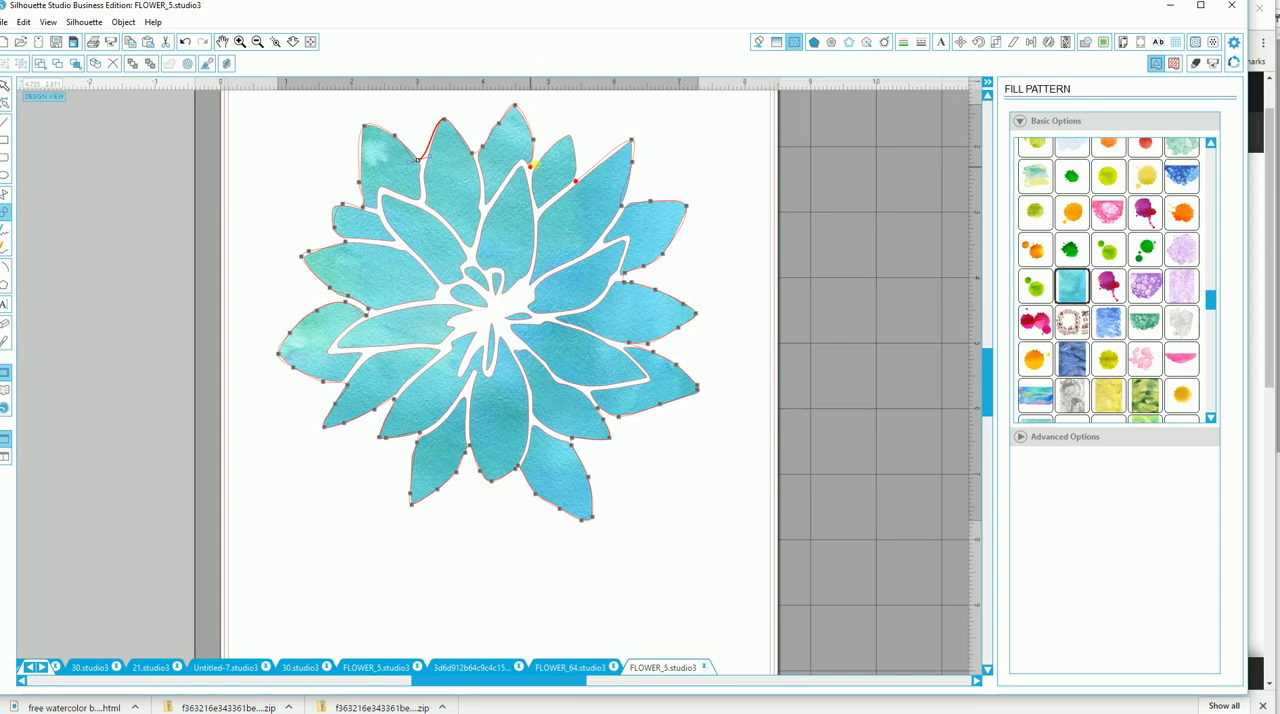
left_click(563, 141)
left_click(577, 181)
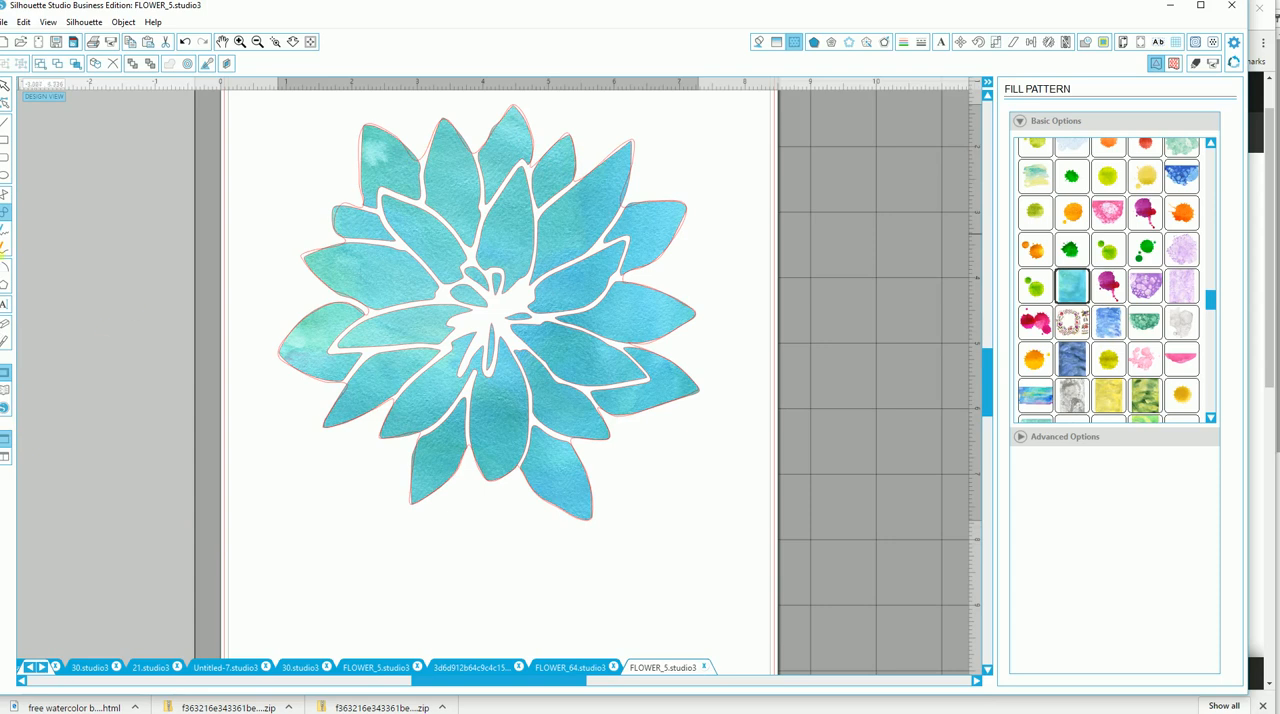
Move the turquoise flower aside to inspect the hand-drawn outline, and undo the move.
left_click(7, 88)
mouse_move(456, 320)
left_mouse_down()
mouse_move(350, 342)
mouse_move(255, 390)
mouse_move(170, 558)
left_mouse_up()
left_click(167, 558)
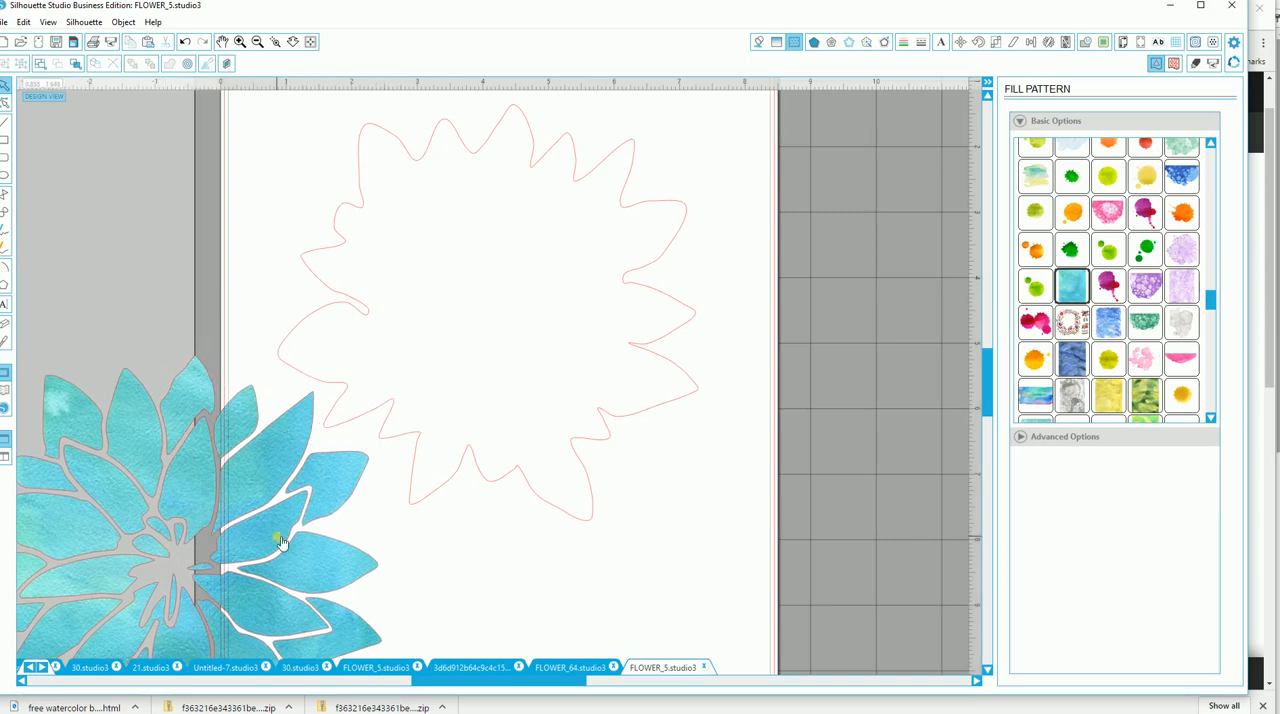
left_click(281, 541)
key("ctrl+z")
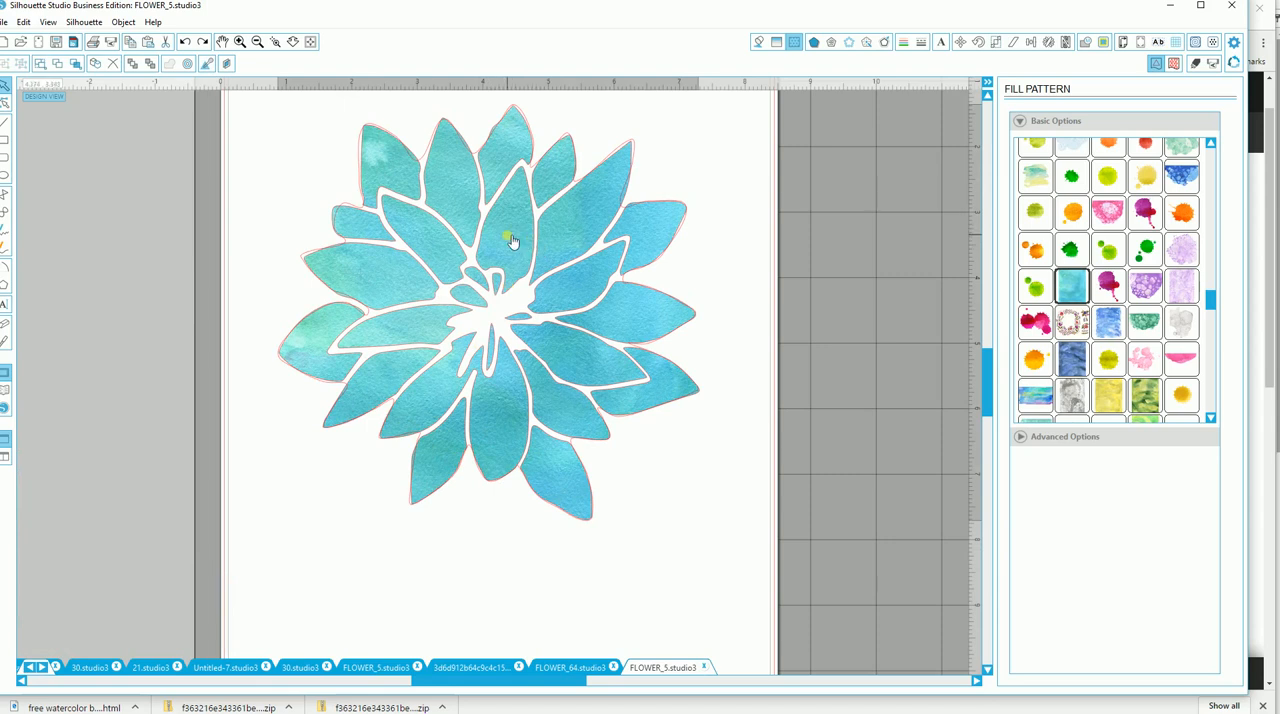
Shift the turquoise flower down off its outline and display the design's cut lines with the cut settings.
mouse_move(510, 240)
left_mouse_down()
mouse_move(497, 263)
mouse_move(566, 348)
left_mouse_up()
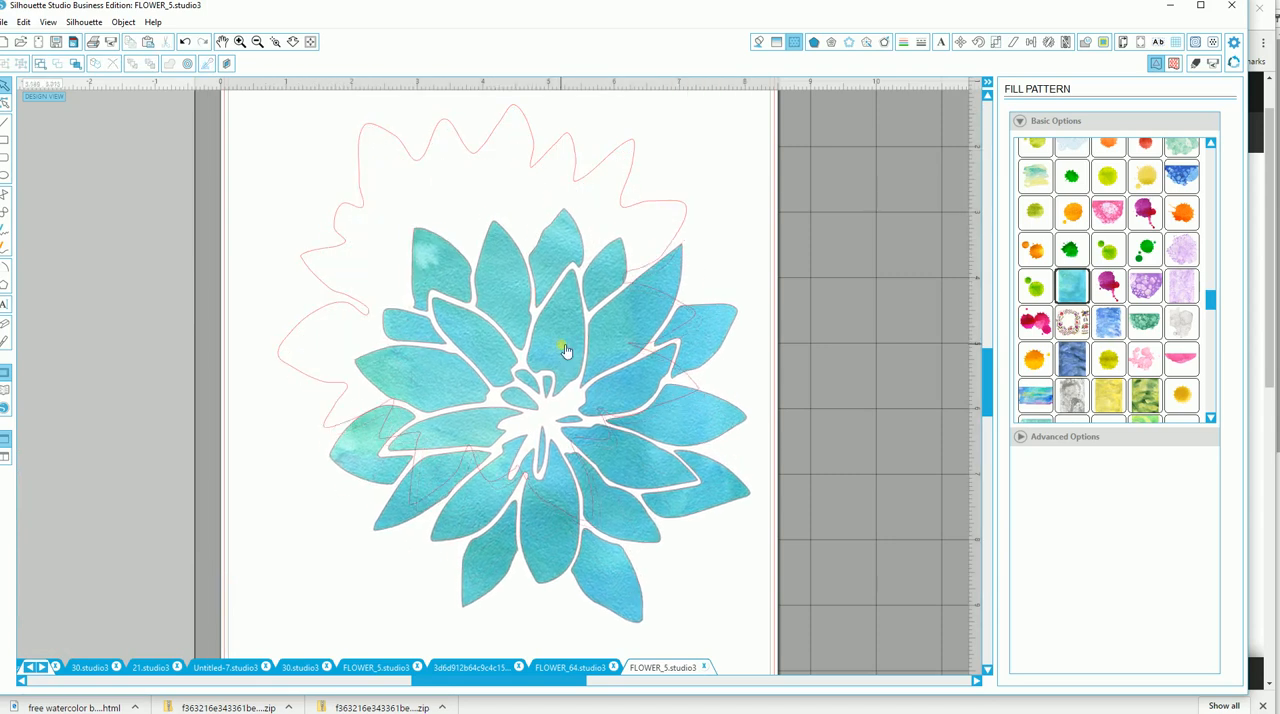
left_click_drag(731, 508, 759, 519)
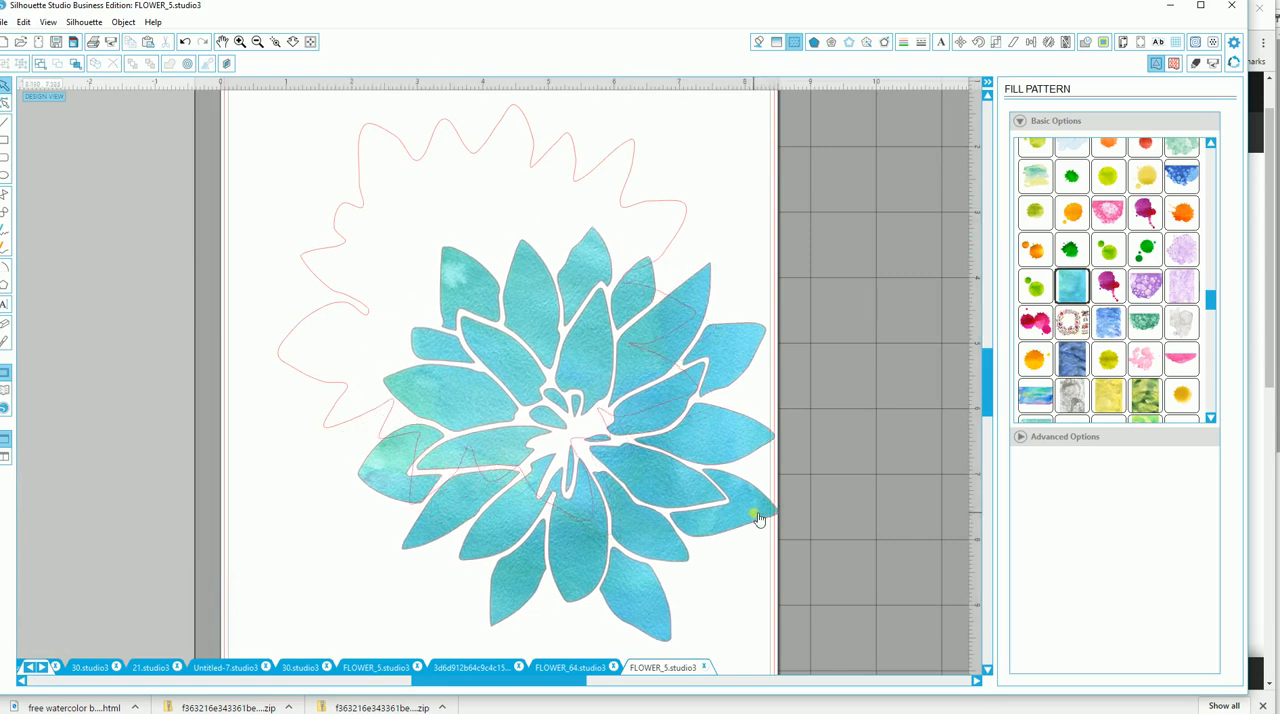
left_click(1196, 64)
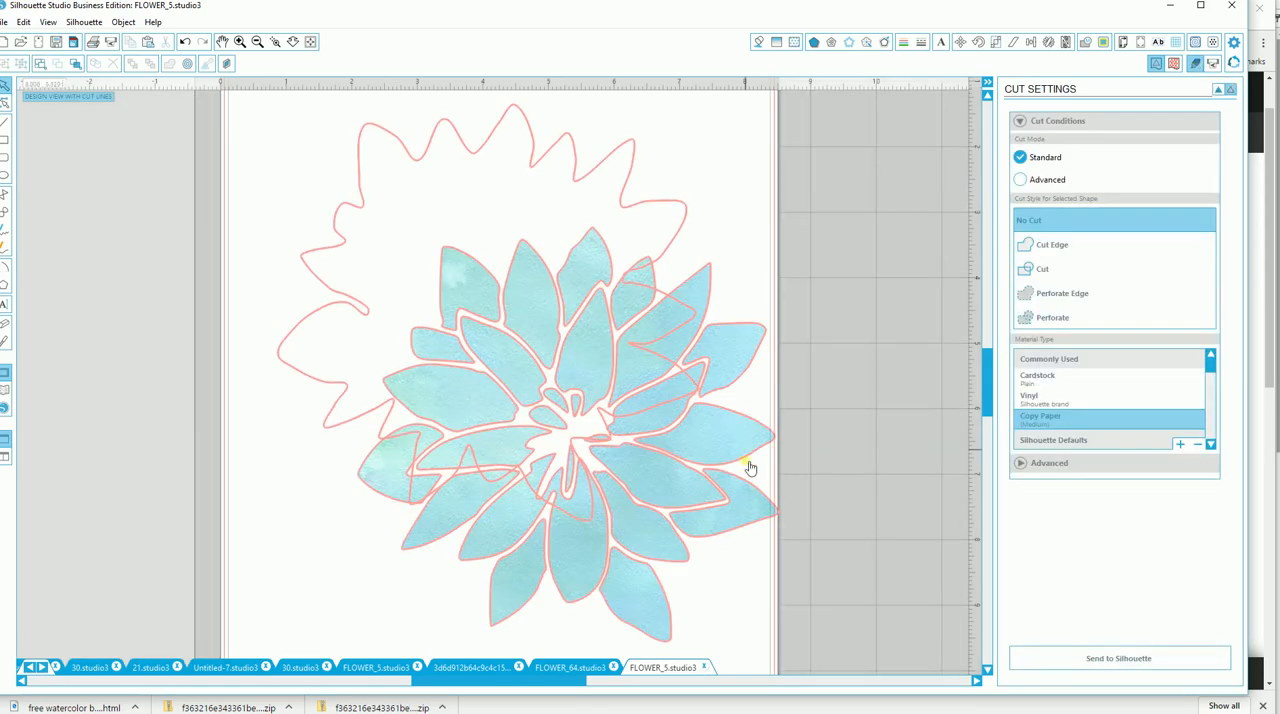
Set the turquoise flower to No Cut and realign it with the hand-drawn outline.
left_click_drag(748, 523, 674, 408)
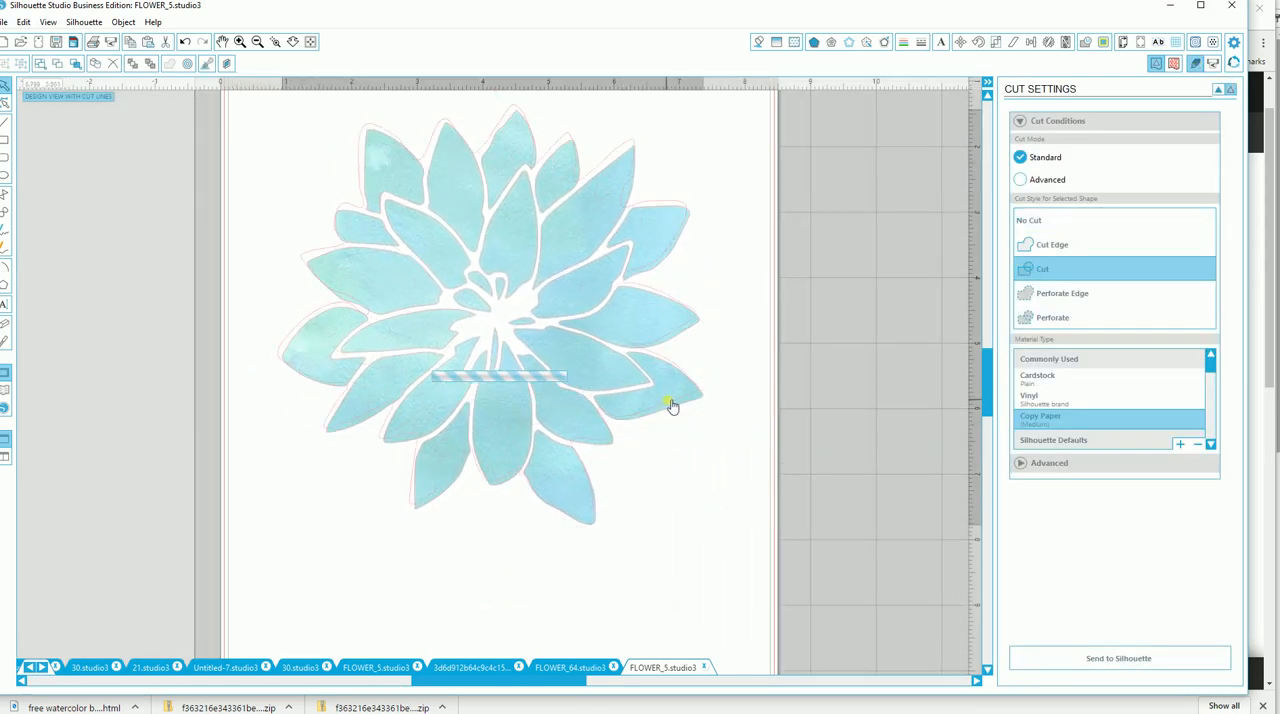
left_click(577, 297)
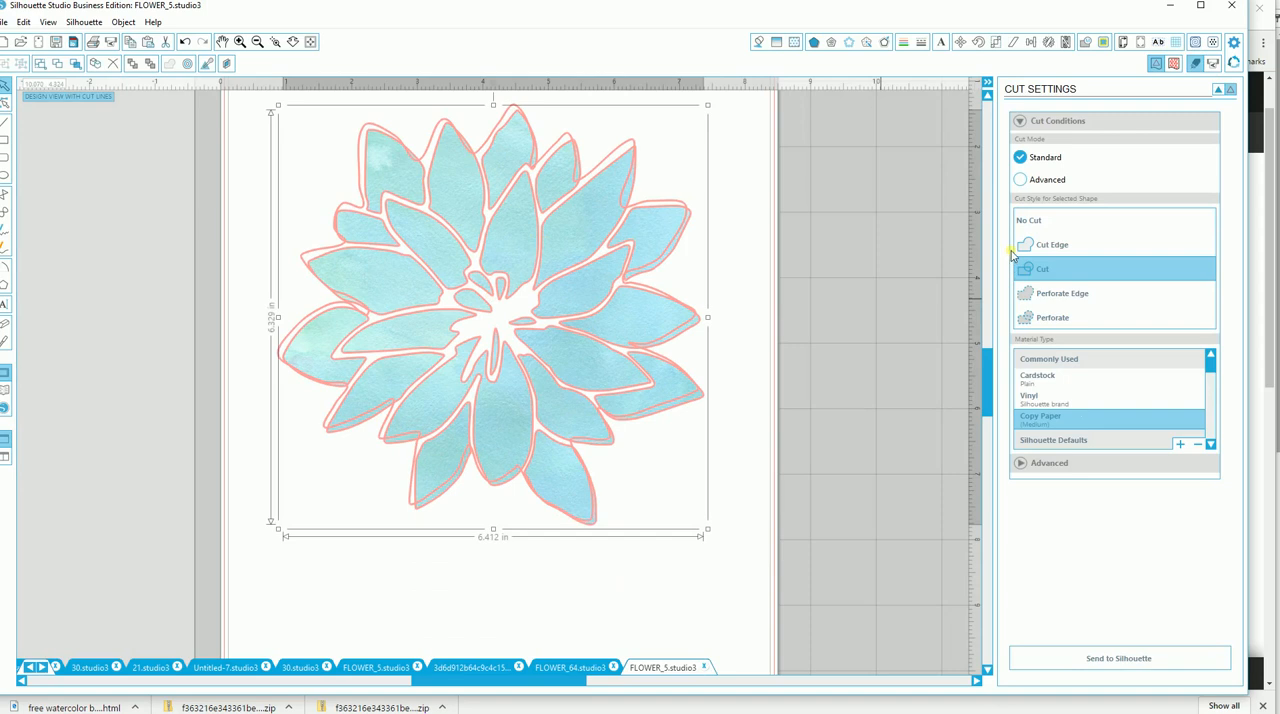
left_click(1031, 222)
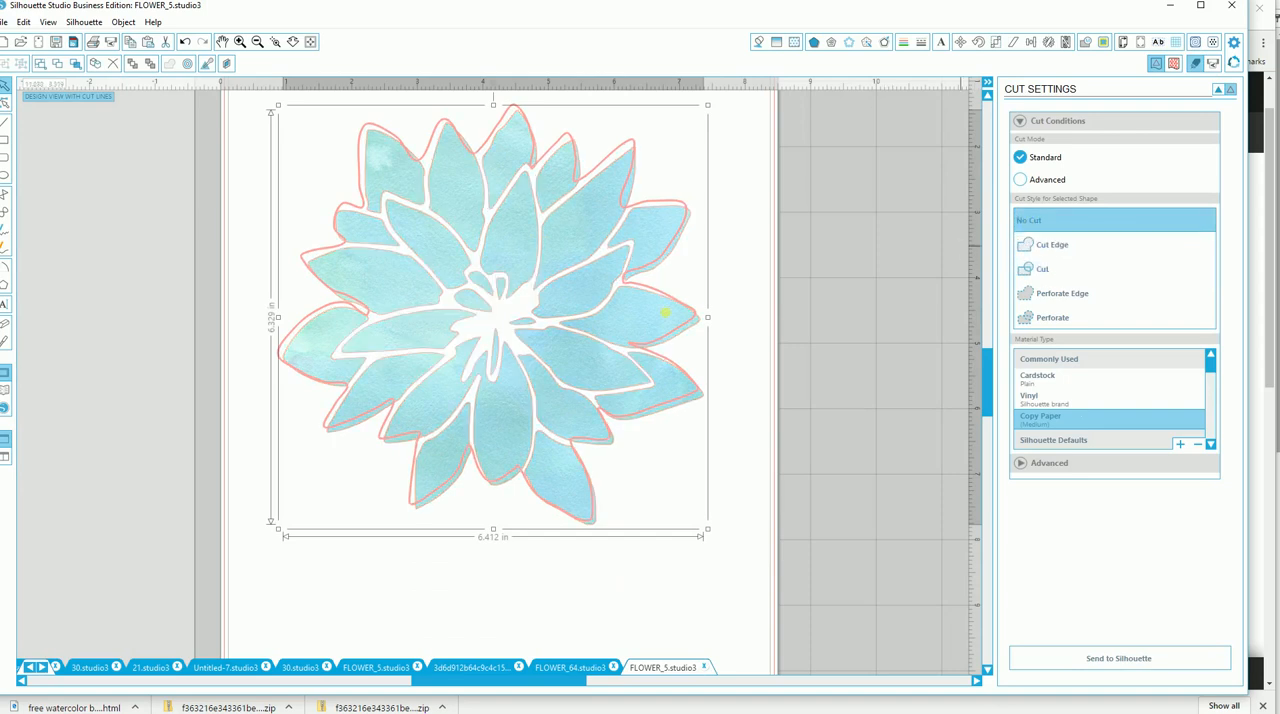
left_click_drag(514, 327, 511, 327)
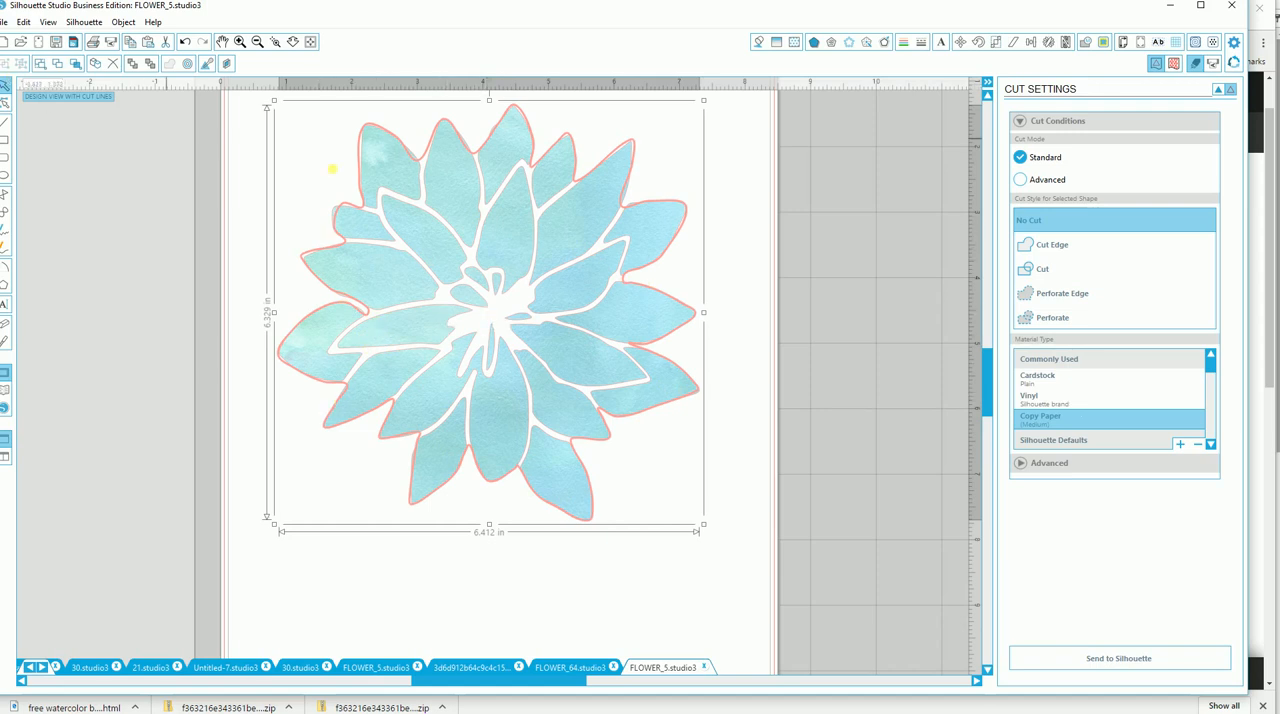
Group the flower with its outline and shrink the group to about 3.03 in wide at the page's upper-left corner.
left_click_drag(257, 600, 737, 223)
left_click(4, 64)
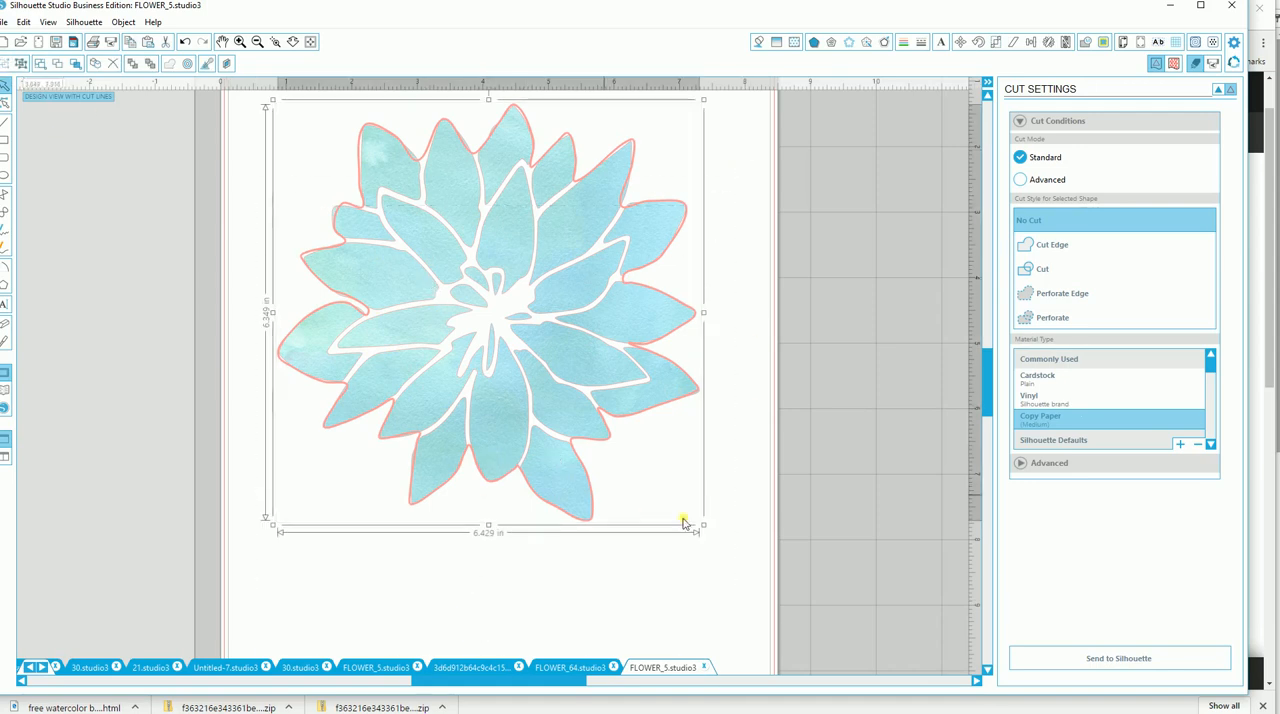
left_click_drag(703, 526, 481, 305)
left_click_drag(415, 268, 370, 280)
Paste two copies of the grouped flower, placing one at the page's upper right and one below the original.
left_click(129, 44)
left_click(148, 42)
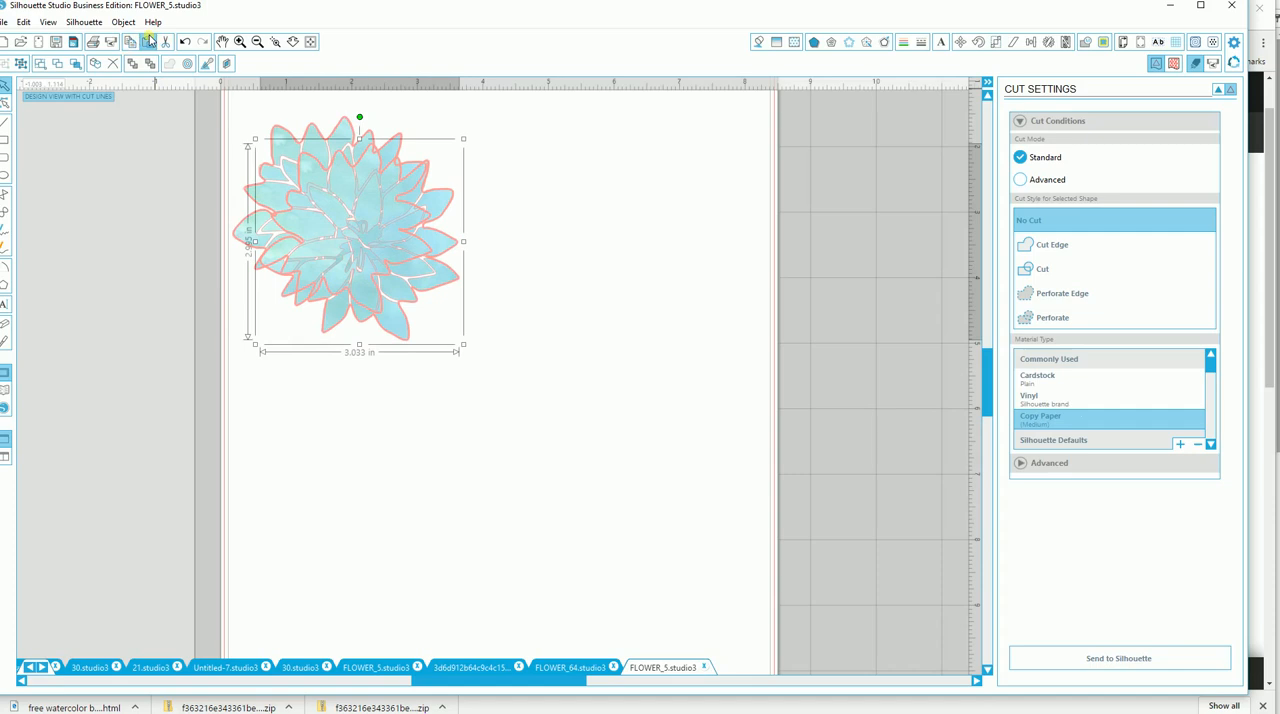
left_click(148, 42)
left_click_drag(432, 347, 683, 294)
left_click_drag(371, 287, 321, 510)
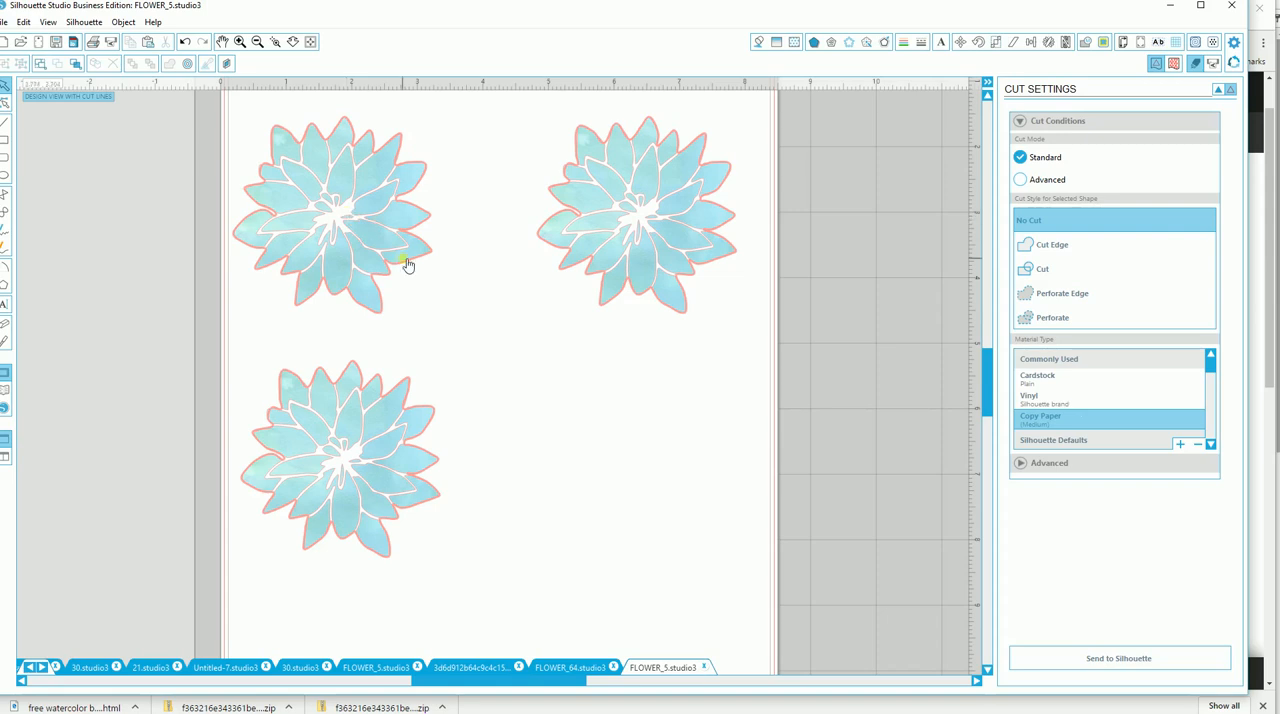
Ungroup the upper-right flower copy from its outline.
left_click(688, 246)
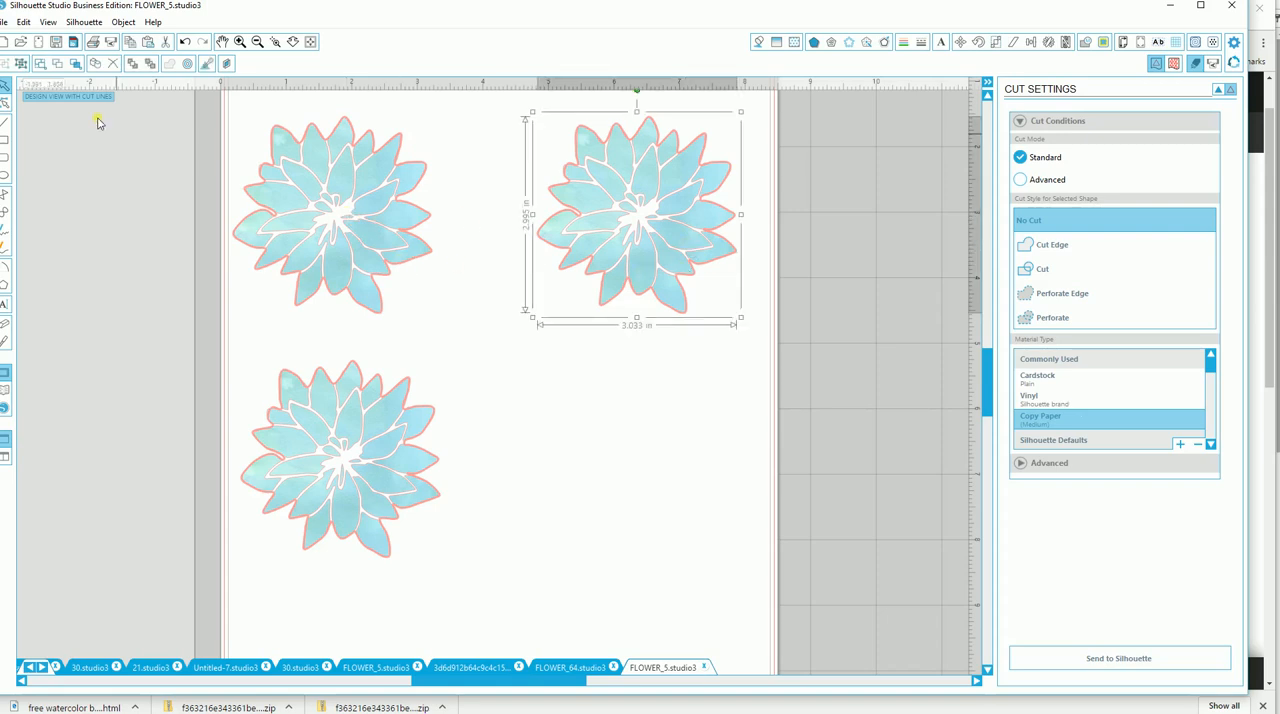
left_click(20, 63)
left_click(526, 391)
Try moving the upper-right flower off its outline, and undo the move.
left_click(642, 260)
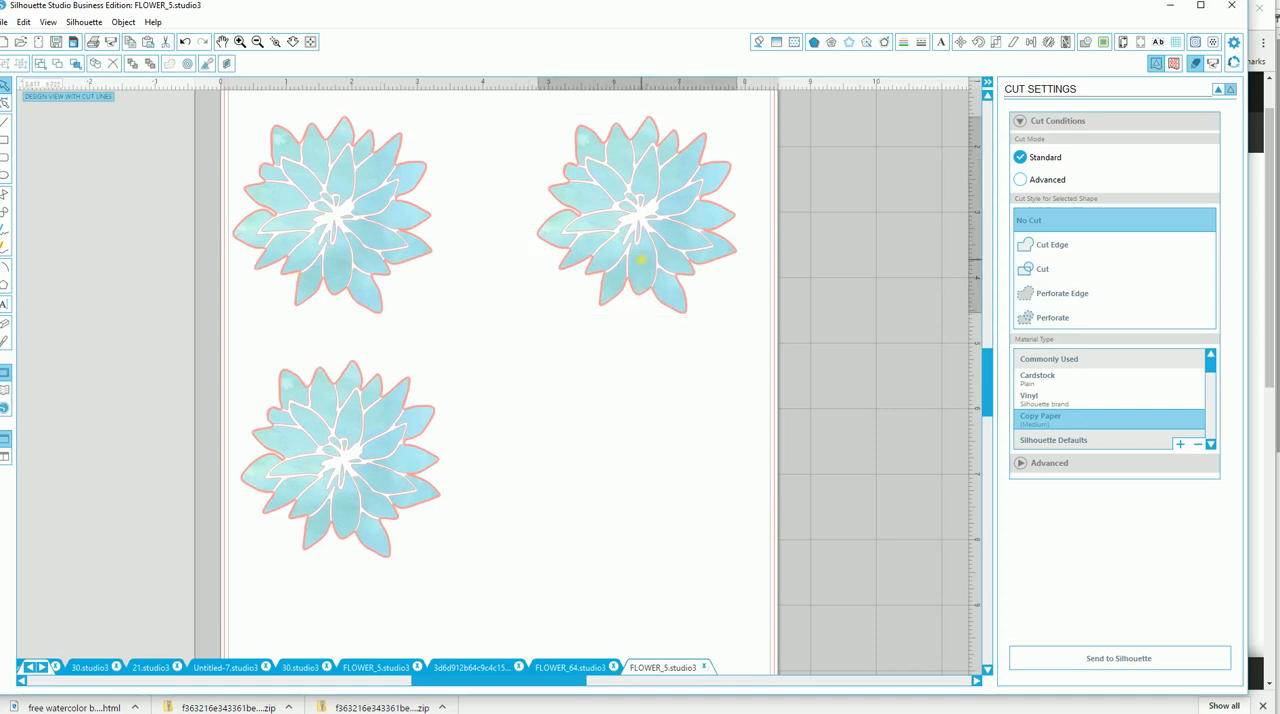
left_click(614, 406)
left_click_drag(654, 266, 645, 308)
key("ctrl+z")
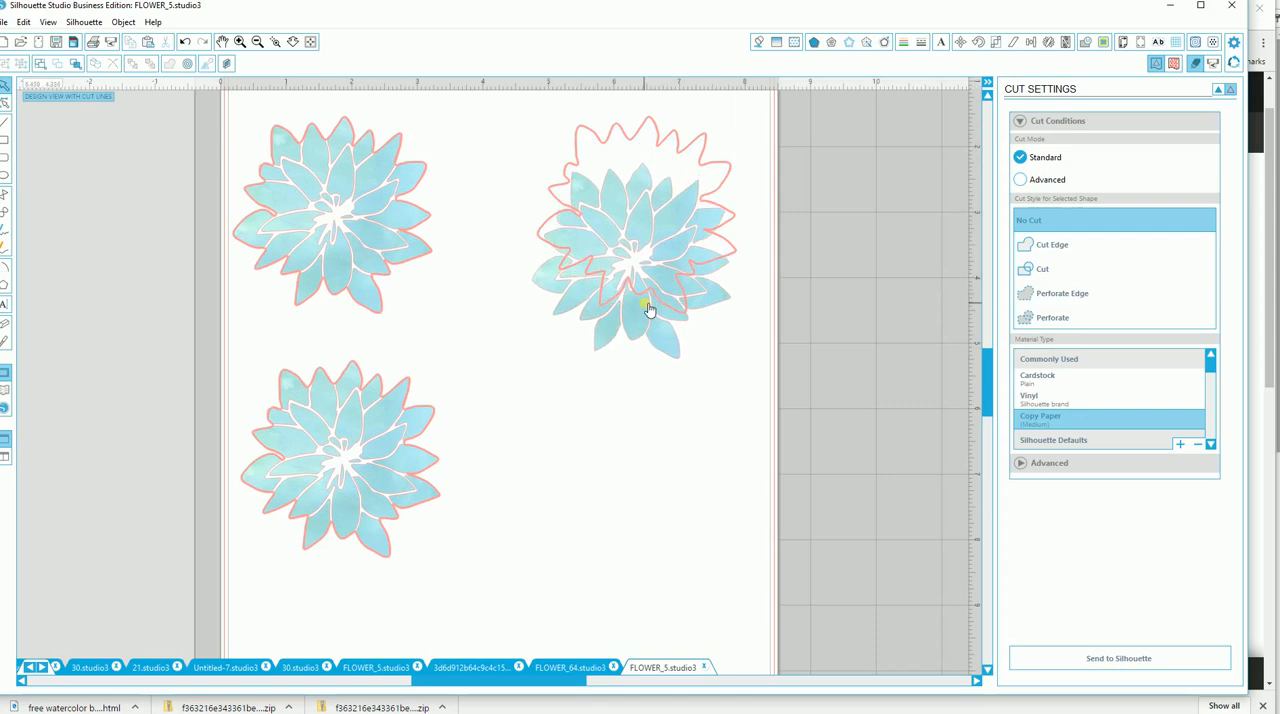
key("ctrl+z")
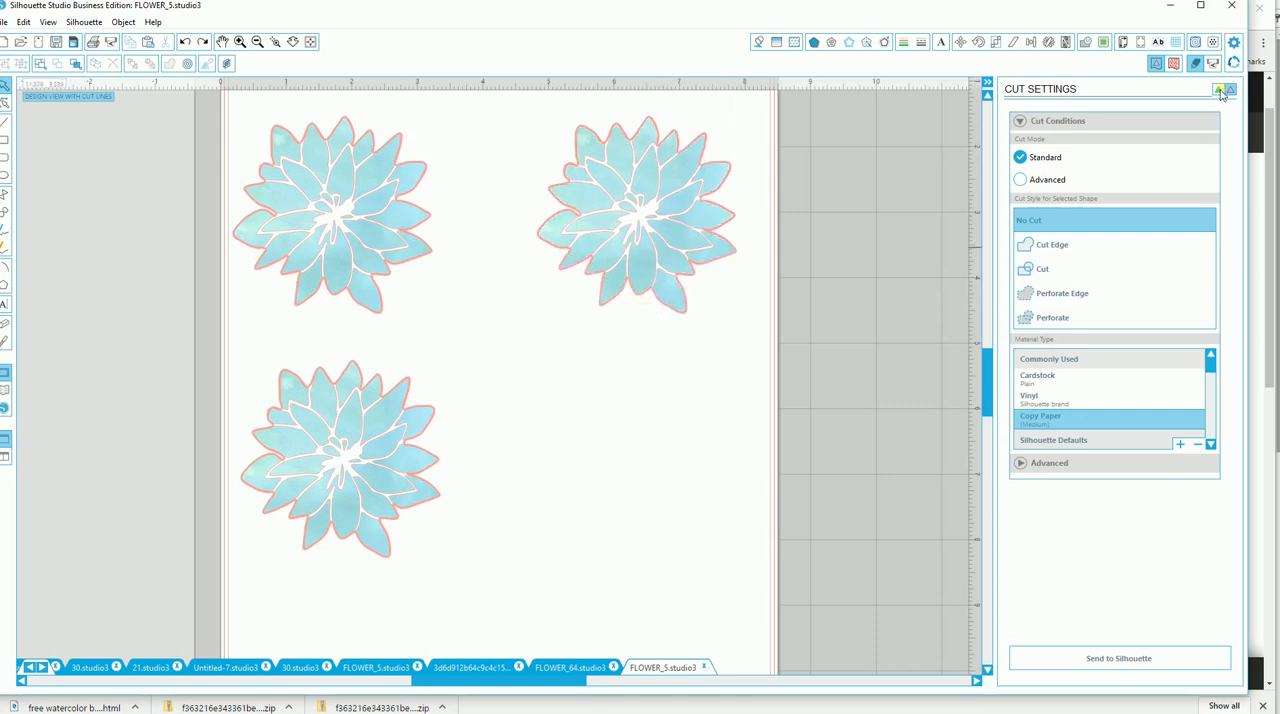
Hide the cut lines so the flowers show in their full colors.
left_click(1220, 91)
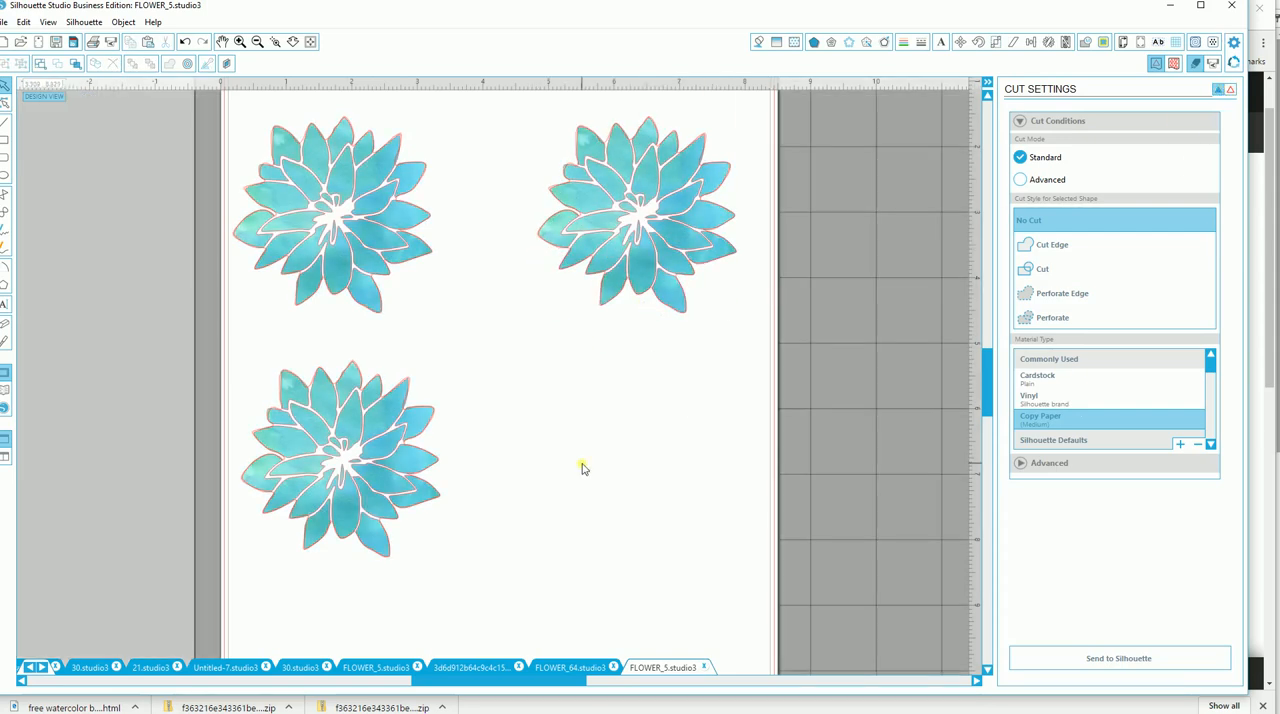
Fill the upper-right flower with the purple watercolor pattern.
left_click(646, 262)
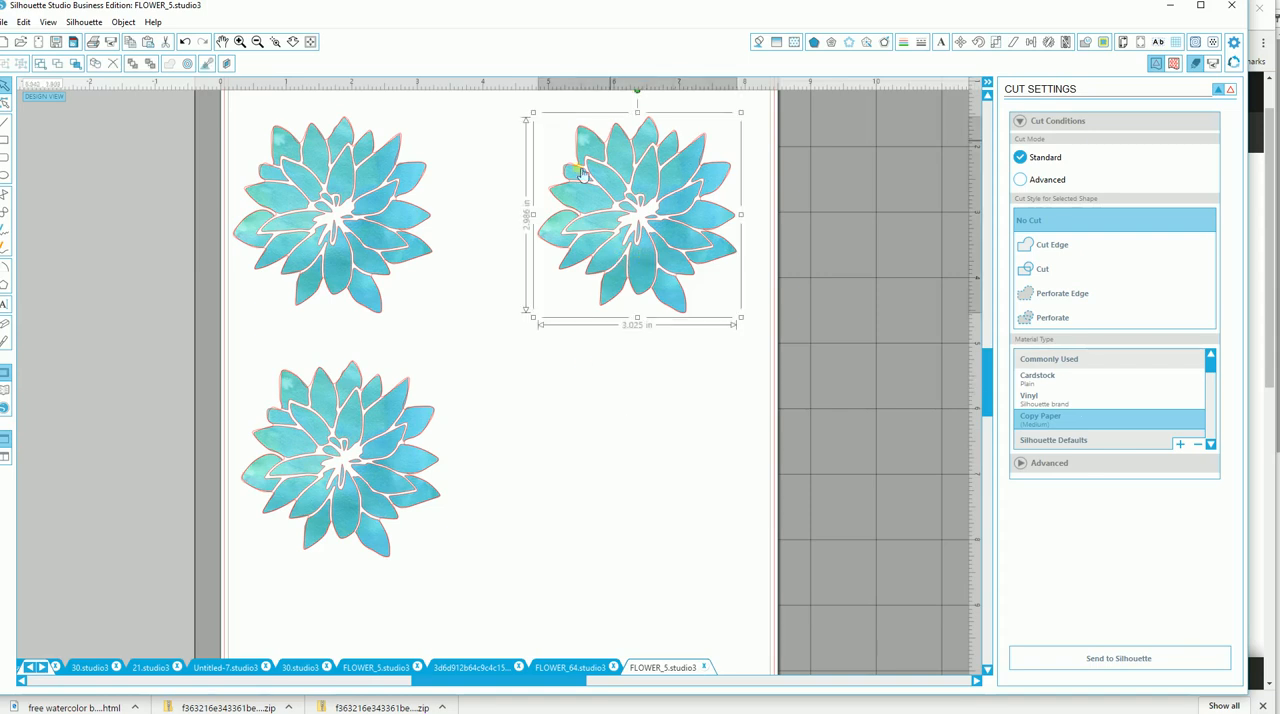
left_click(795, 41)
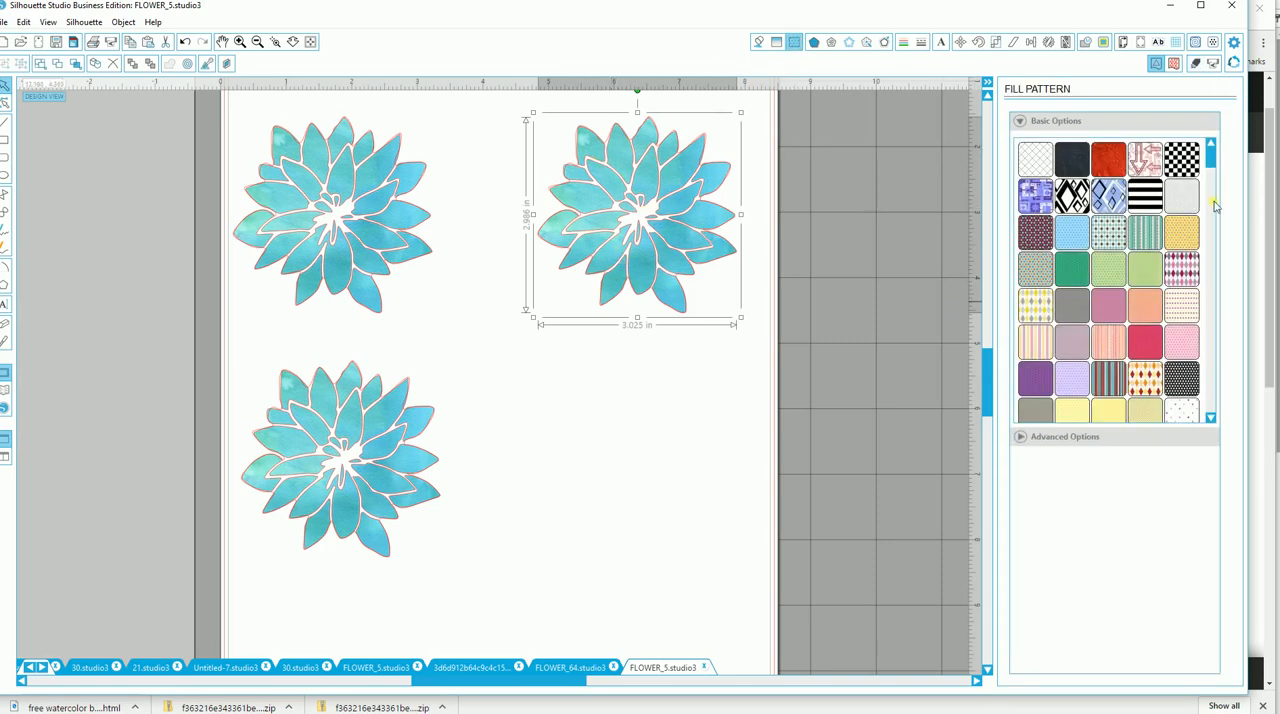
left_click_drag(1210, 158, 1207, 385)
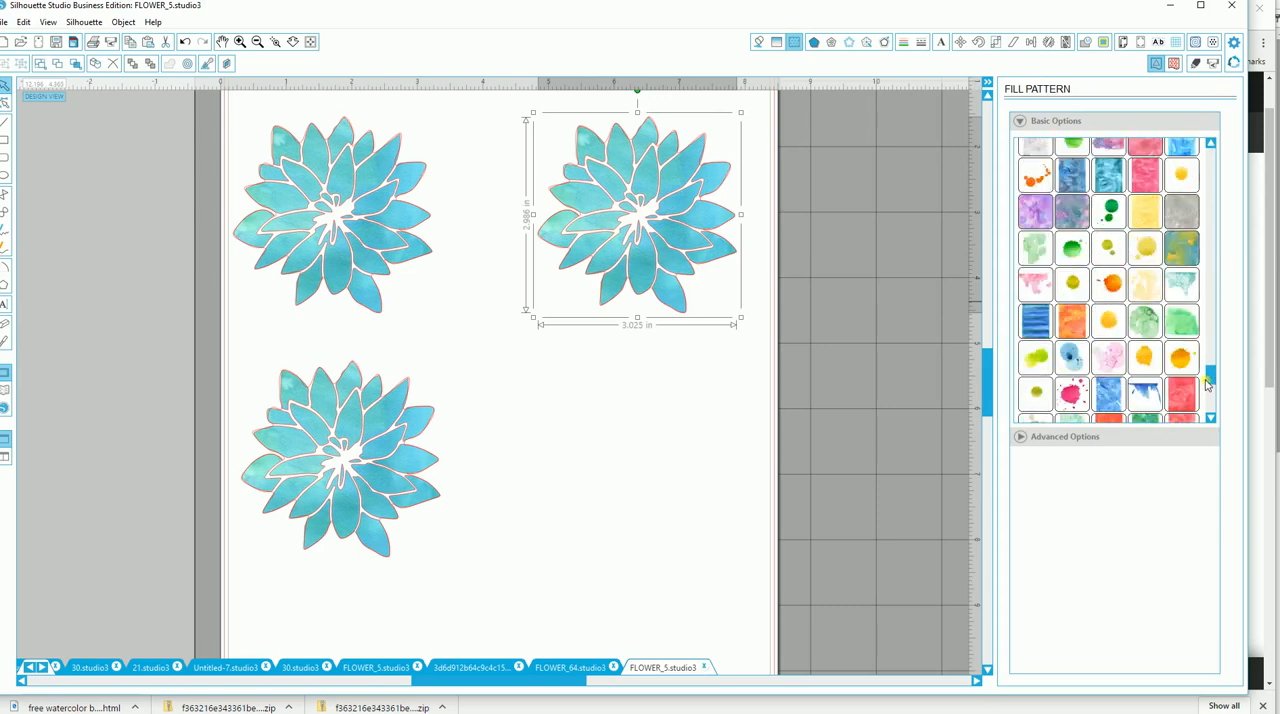
left_click(1035, 213)
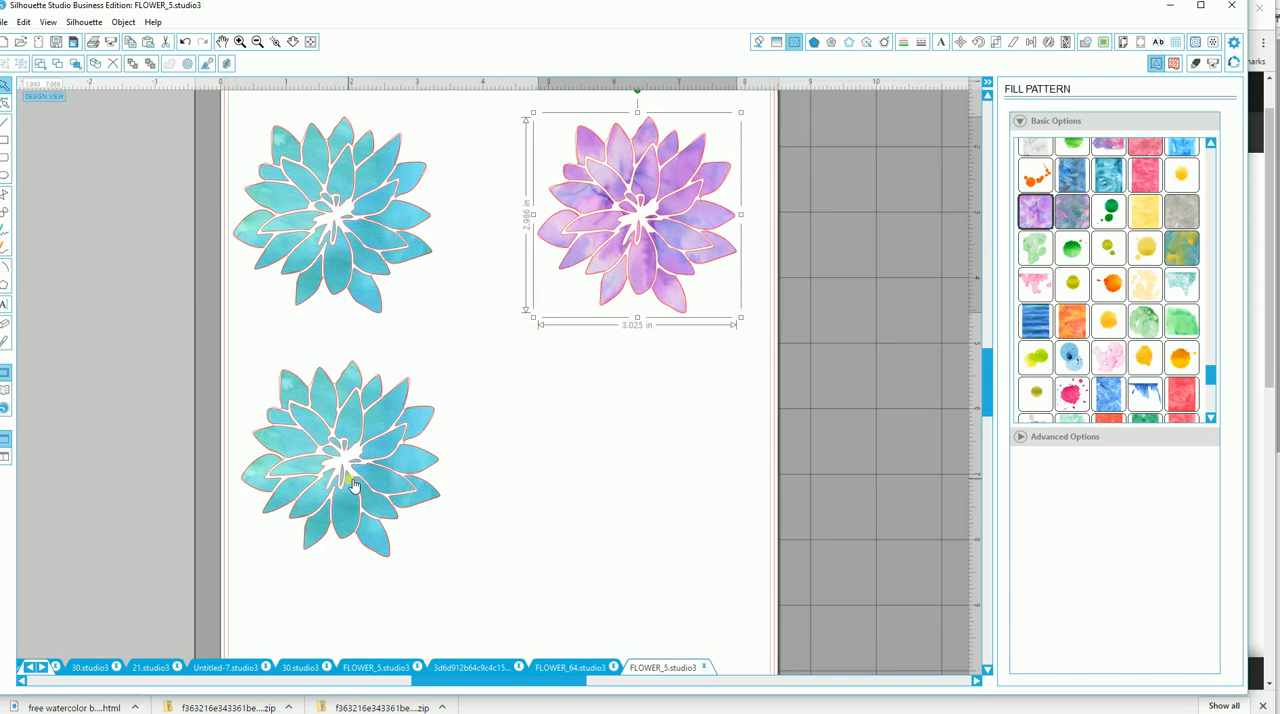
Move the lower flower copy beneath the purple one and fill it with the mottled red watercolor pattern.
left_click_drag(352, 485, 634, 453)
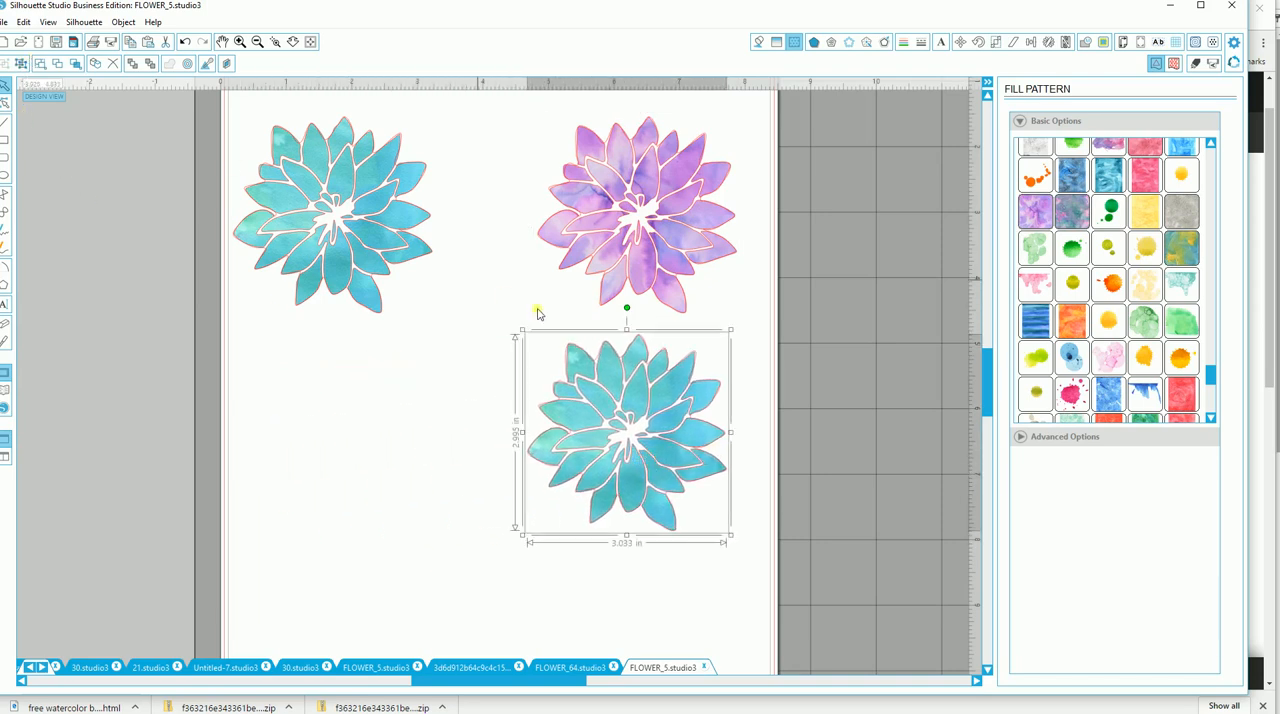
left_click(766, 335)
left_click(674, 390)
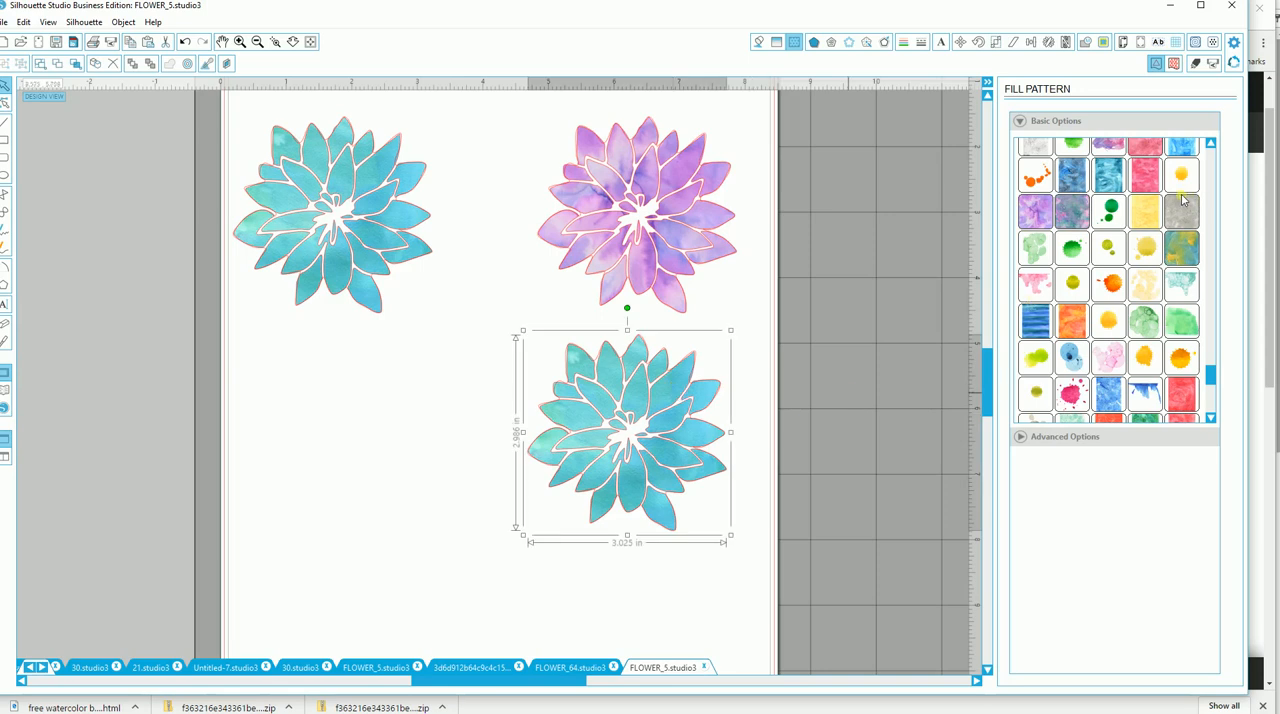
scroll(1180, 200, "up", 2)
left_click(1146, 222)
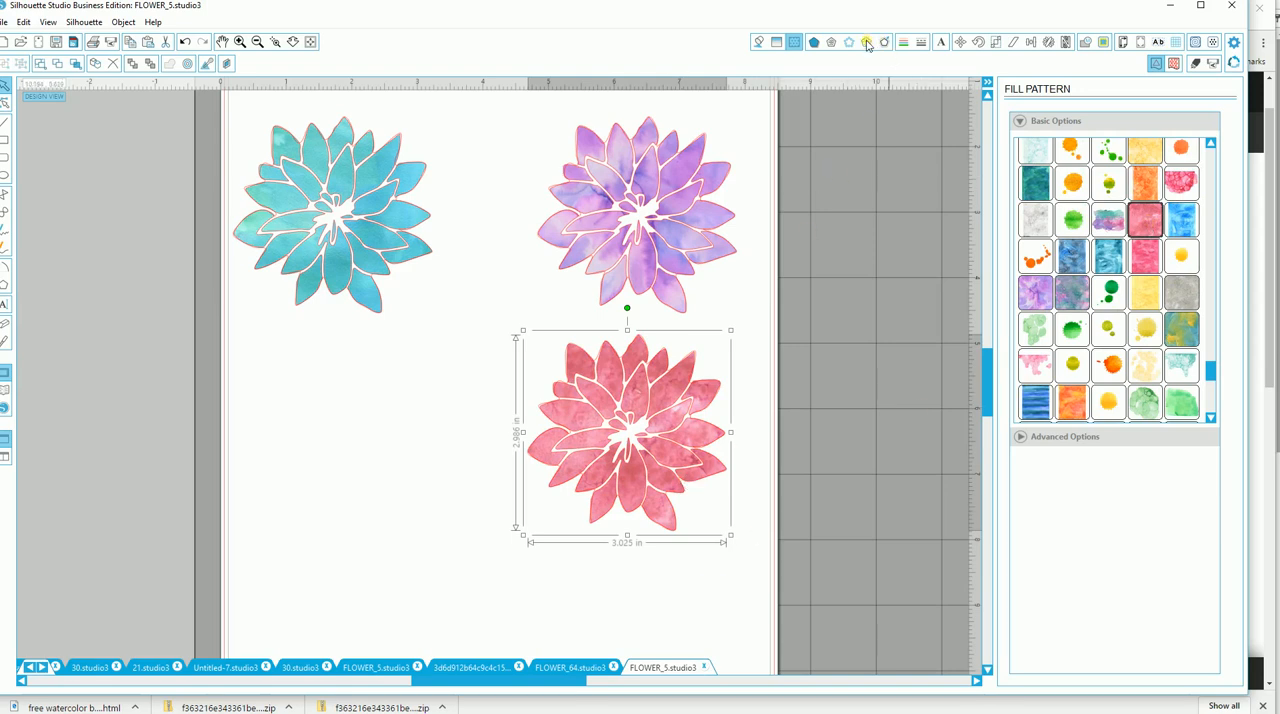
Copy the red flower with its outline and place the duplicate below the teal flower.
left_click(432, 595)
left_click_drag(494, 576, 750, 346)
left_click(130, 41)
left_click(148, 41)
left_click_drag(647, 476, 367, 477)
left_click(472, 268)
left_click(412, 421)
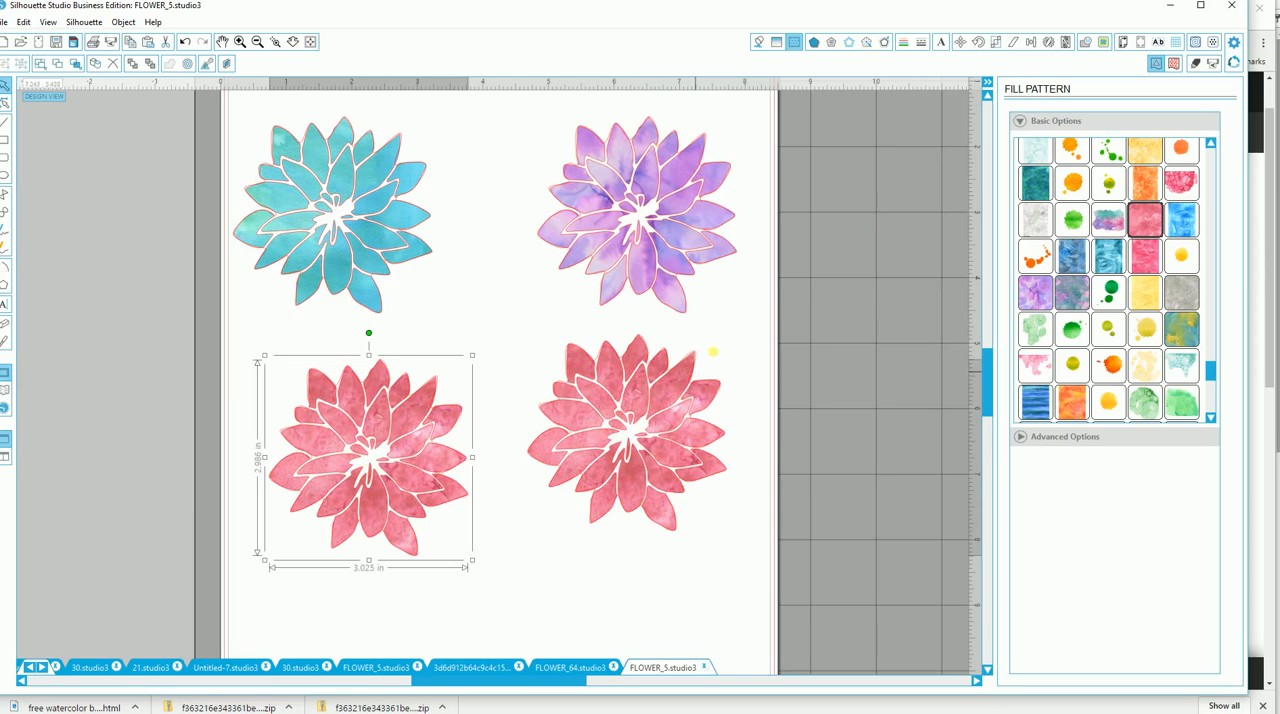
Apply the Gamma effect with an amount of 30 to the red flower below the teal one.
left_click(866, 42)
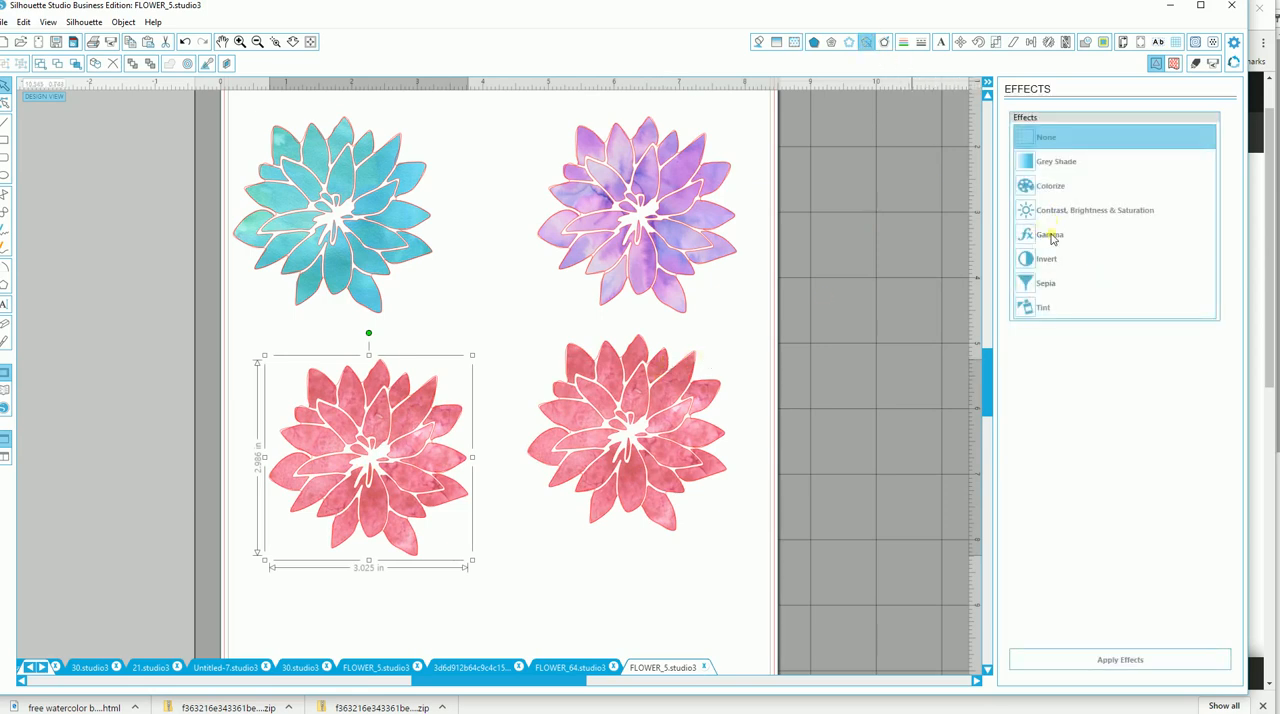
left_click(1051, 236)
left_click_drag(1127, 266, 1108, 266)
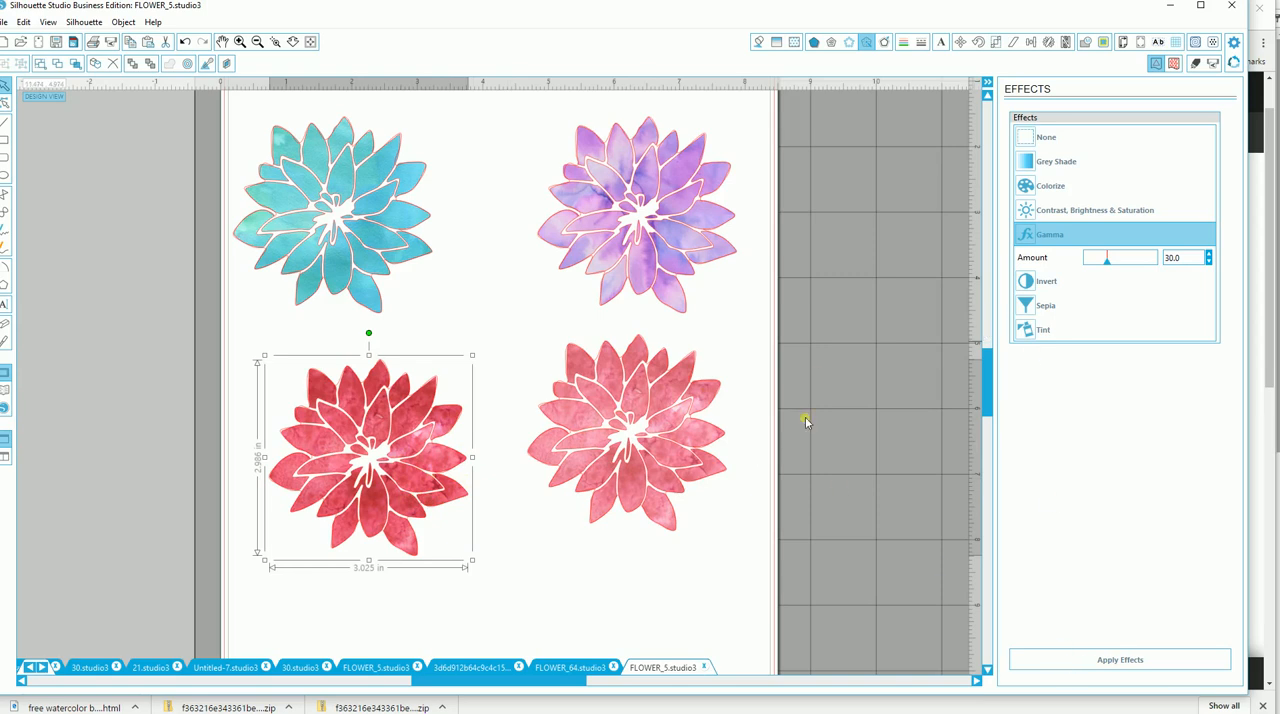
Colorize the same flower to blue by setting its hue to 63.9.
left_click(1051, 193)
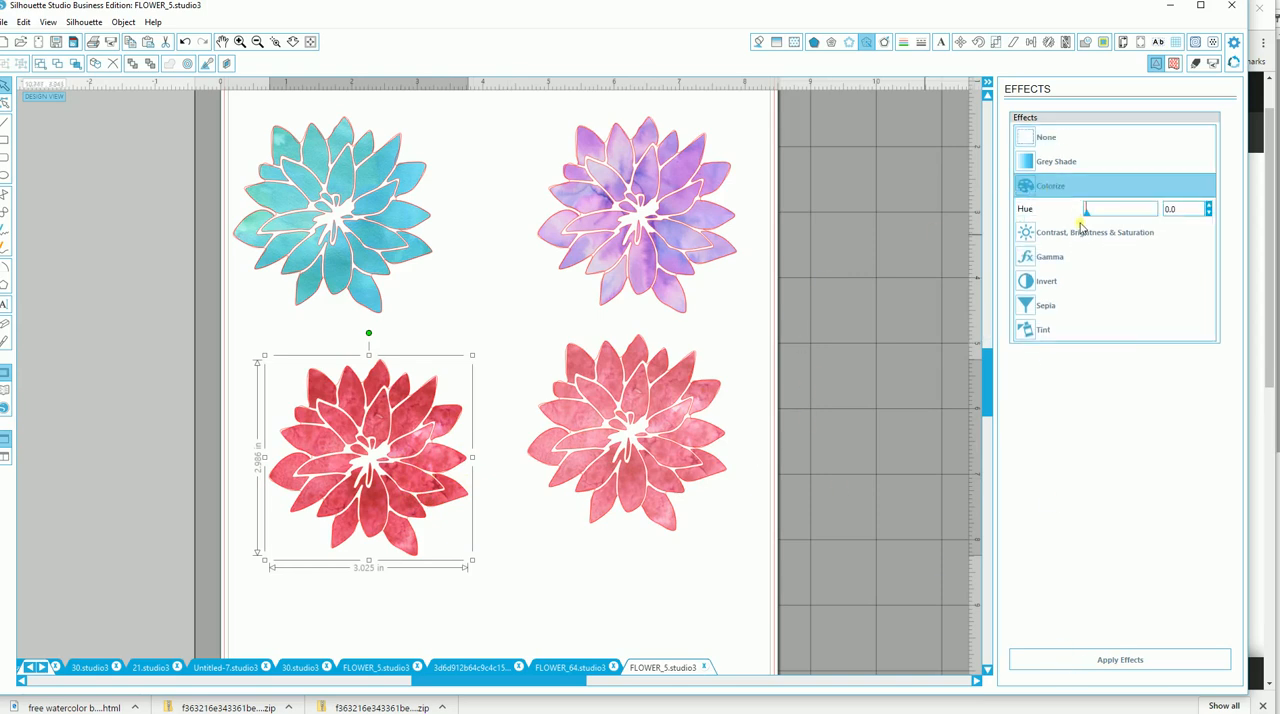
left_click_drag(1090, 220, 1124, 216)
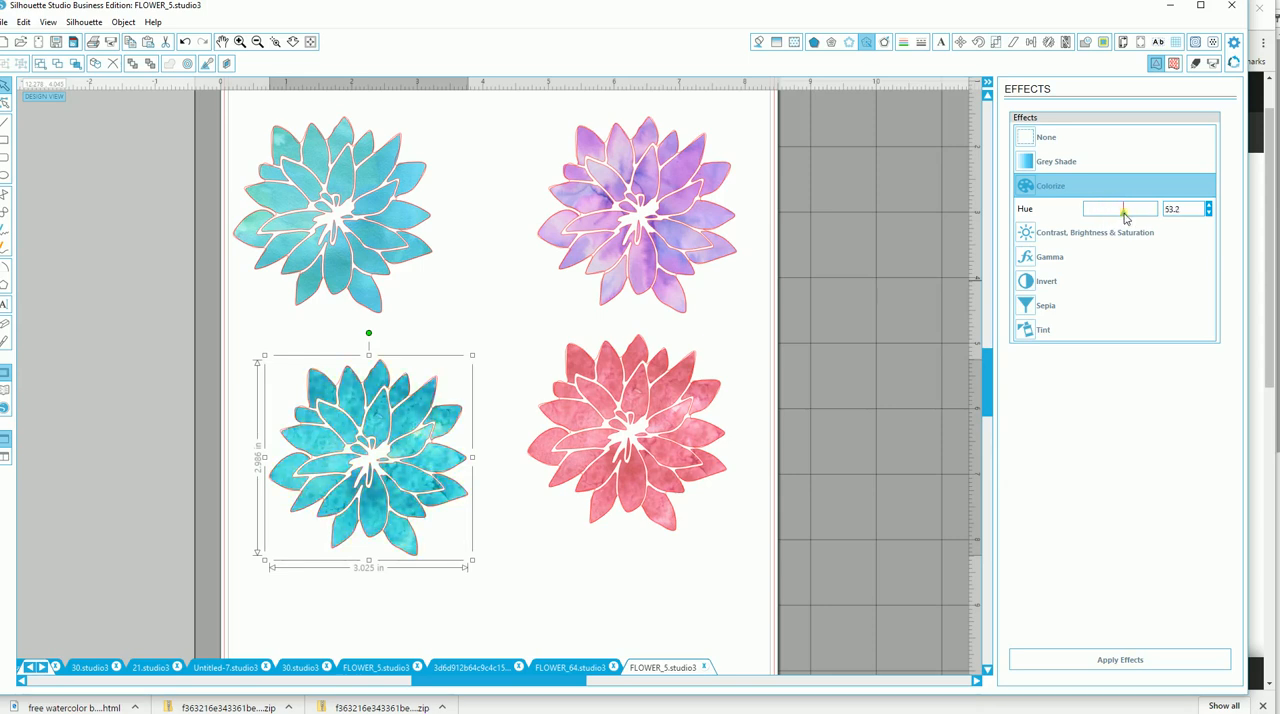
left_click_drag(1126, 218, 1131, 217)
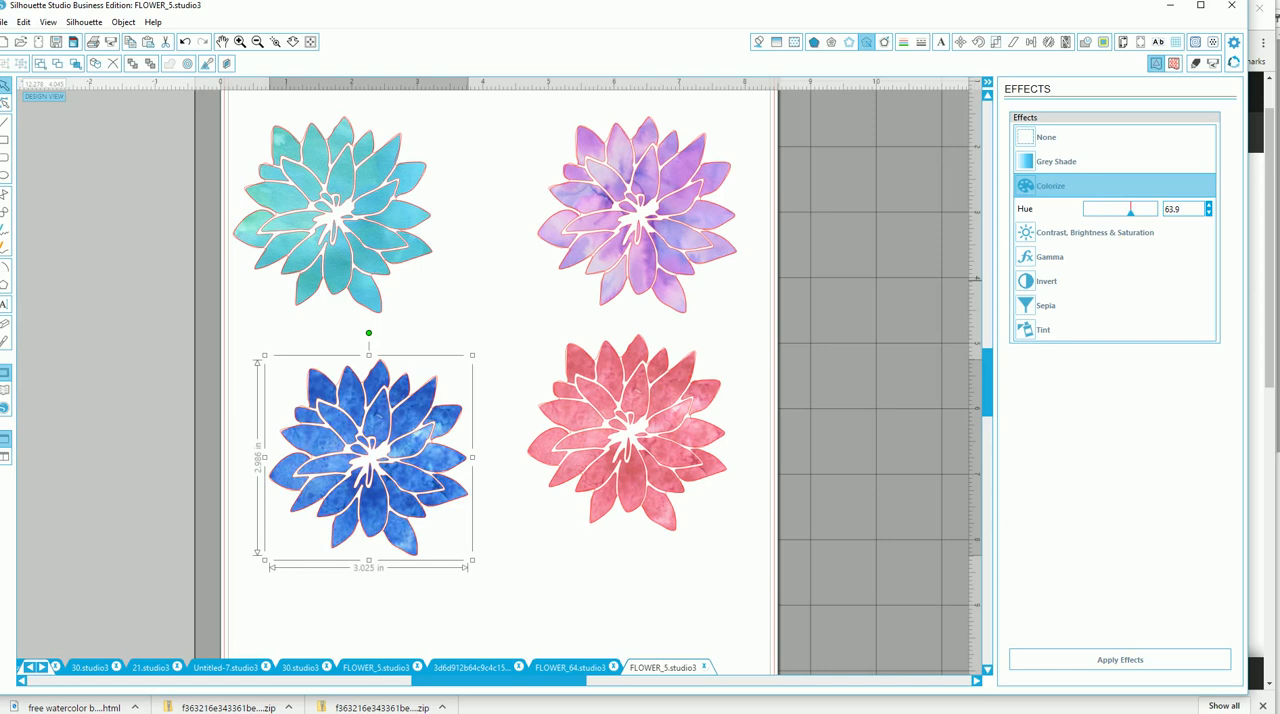
Raise the blue flower's brightness to 23.9 and deselect it.
left_click(1089, 233)
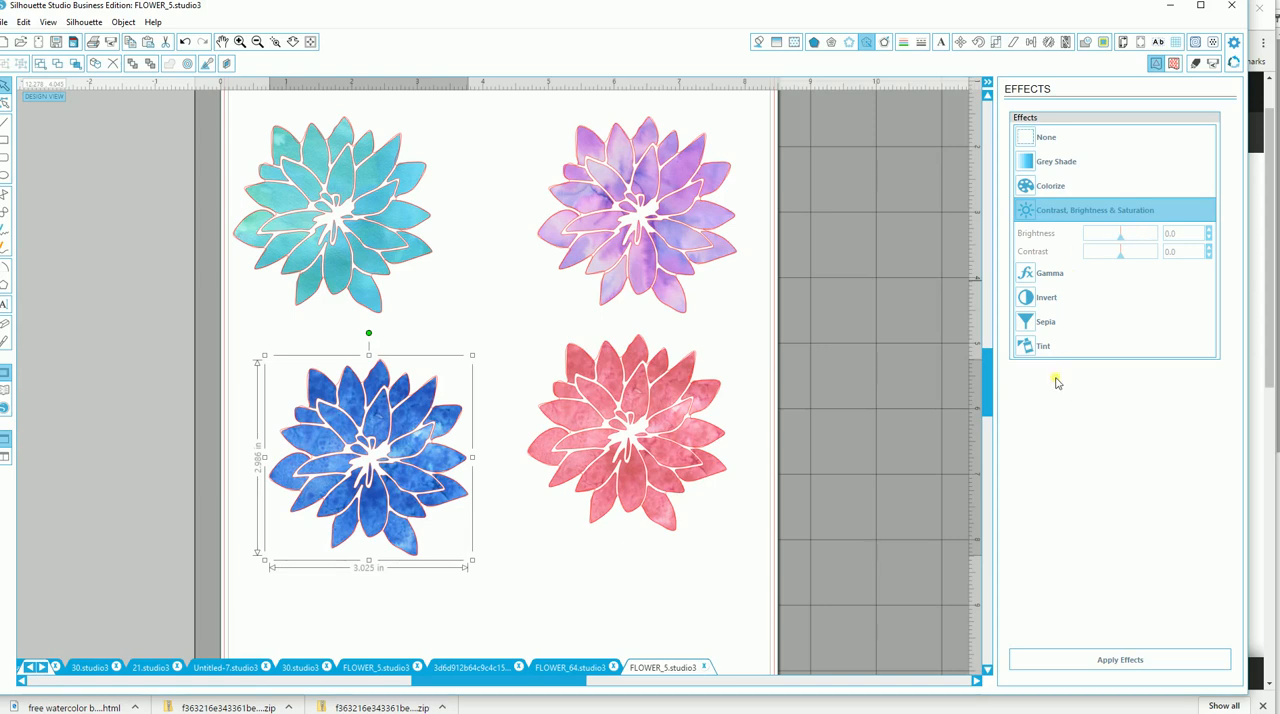
left_click(1119, 236)
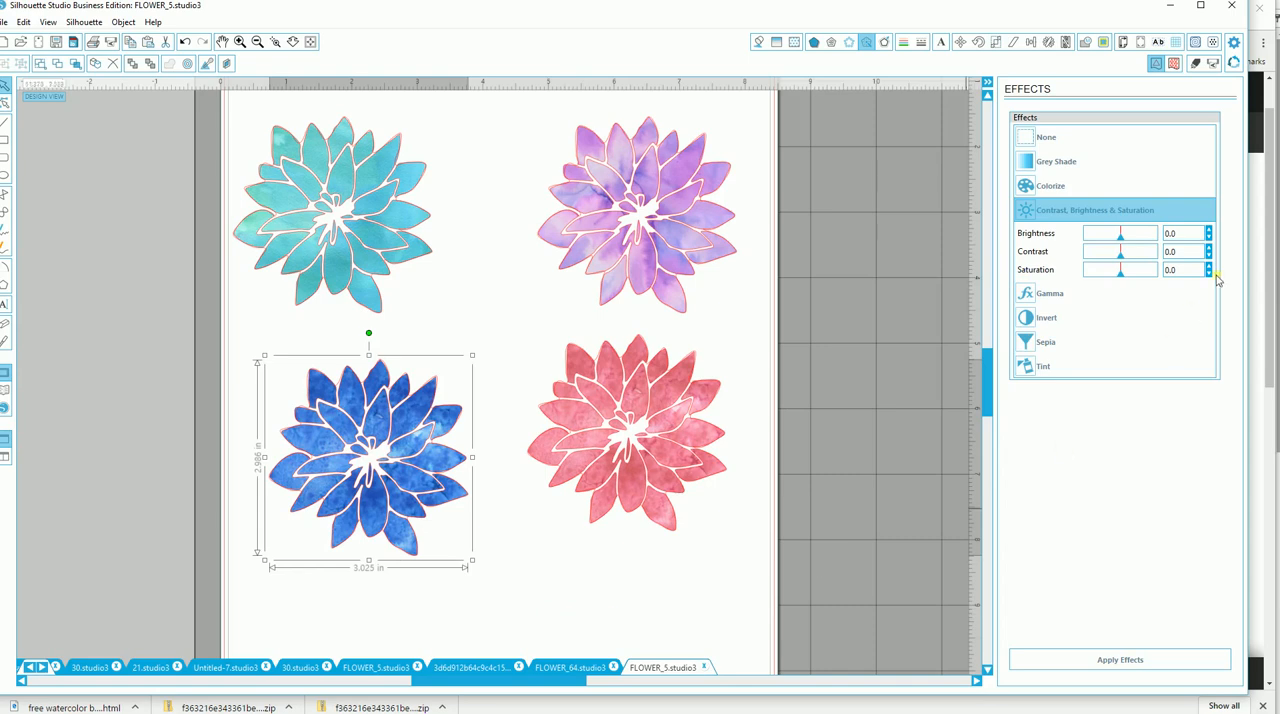
left_click_drag(1121, 235, 1129, 236)
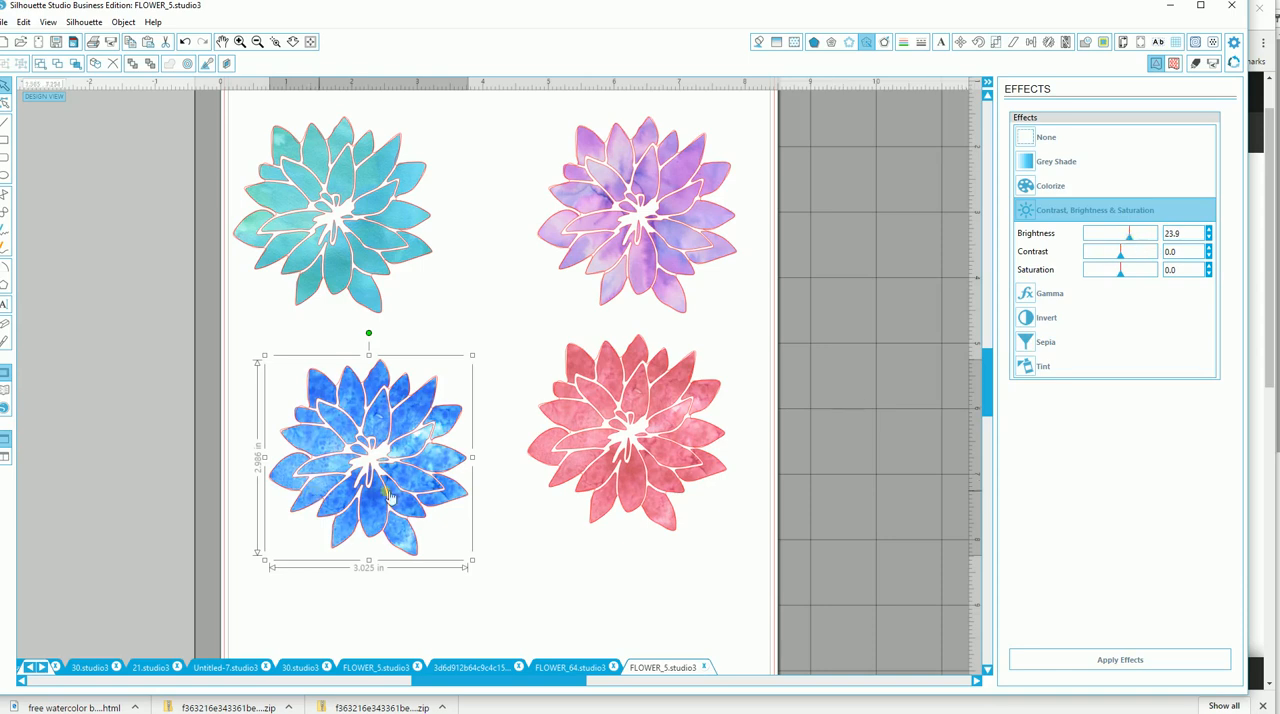
left_click(483, 557)
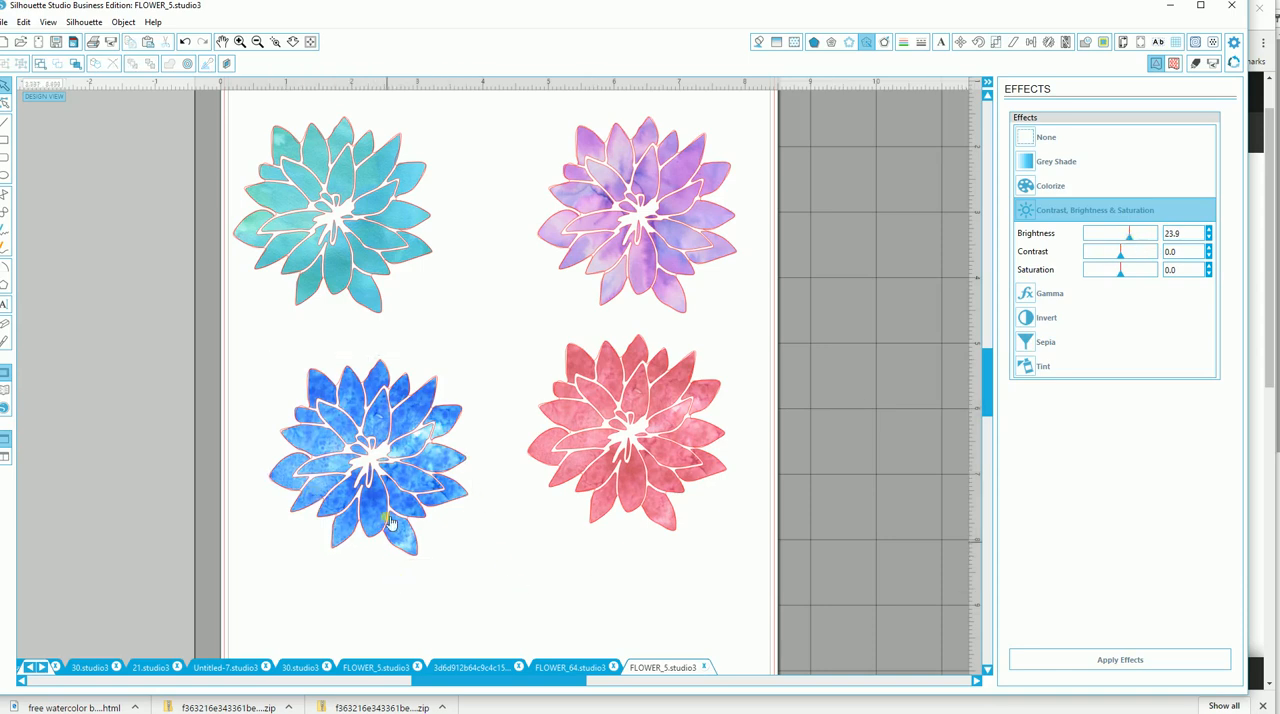
Try moving the blue flower off its cut outline in several directions, and undo the moves.
left_click_drag(390, 521, 191, 541)
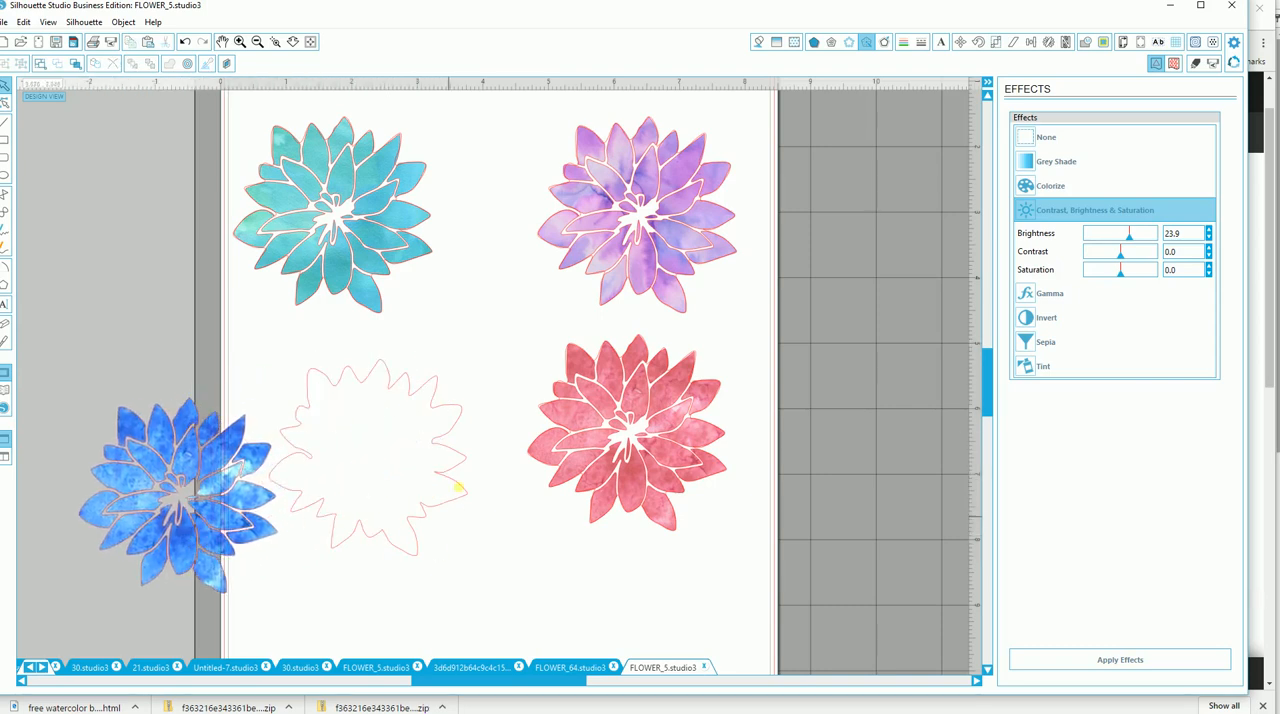
key("ctrl+z")
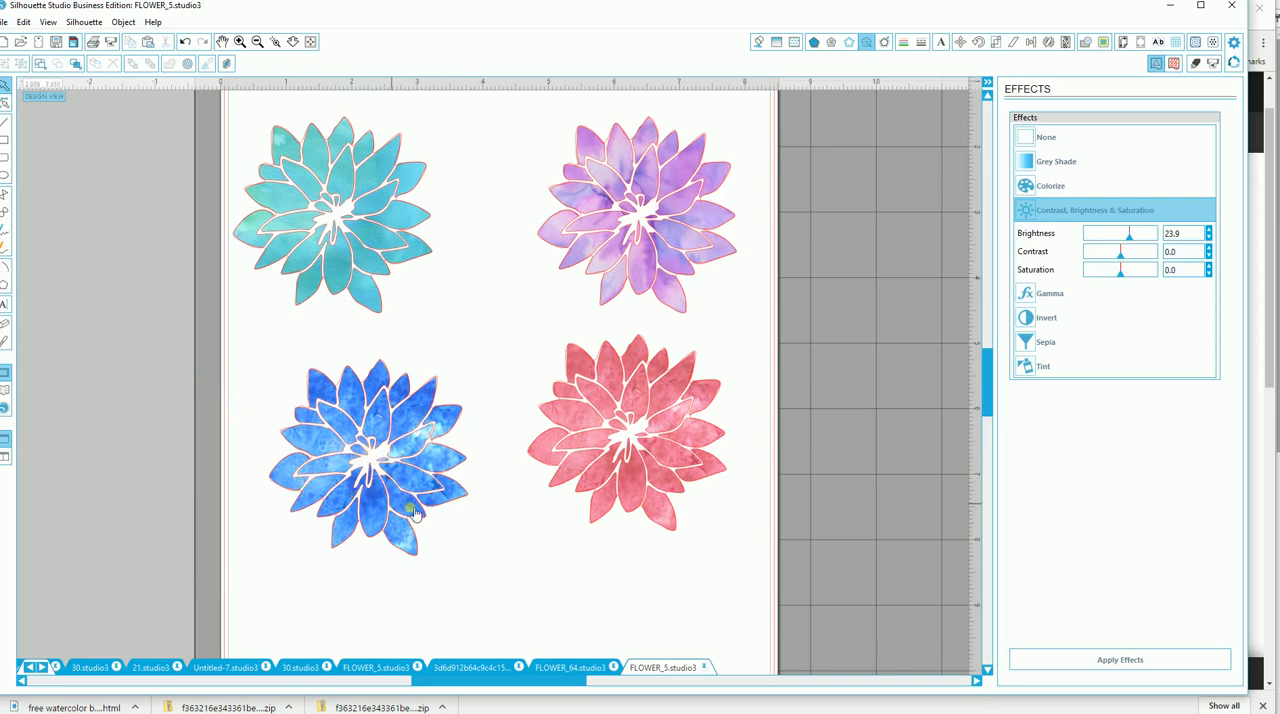
left_click_drag(368, 462, 316, 582)
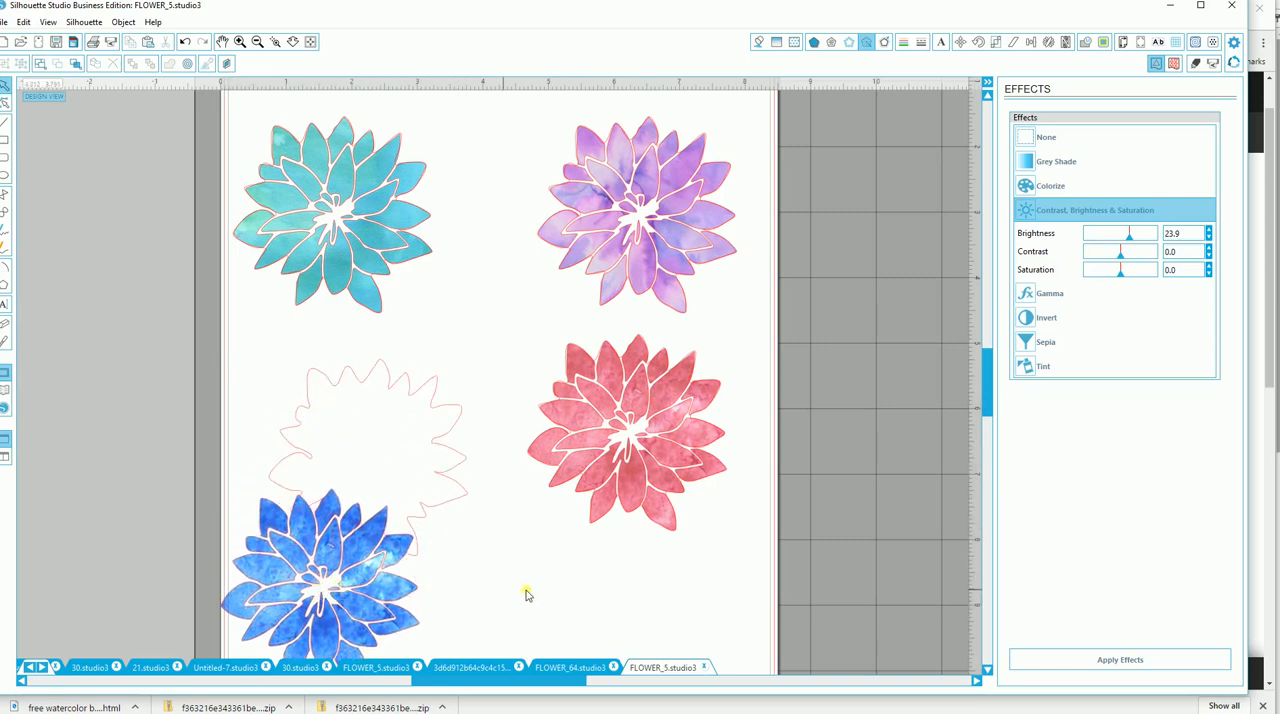
key("ctrl+z")
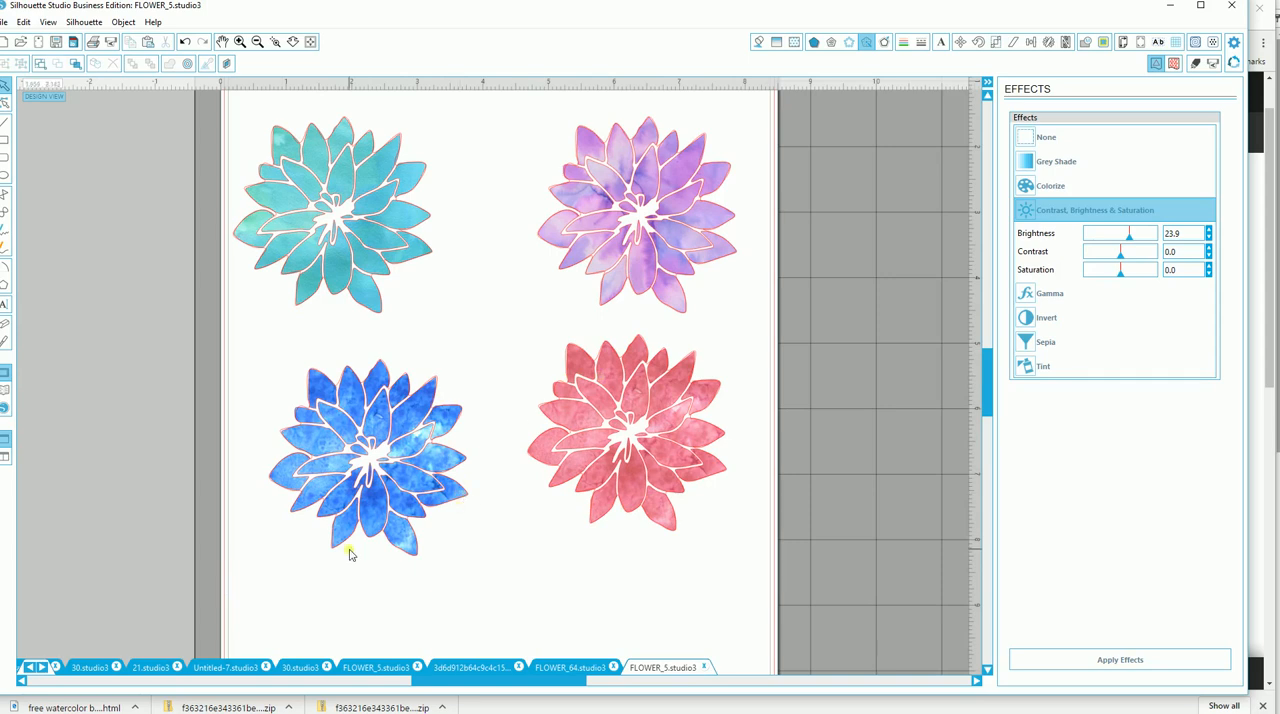
left_click_drag(358, 497, 497, 486)
left_click(463, 621)
key("ctrl+z")
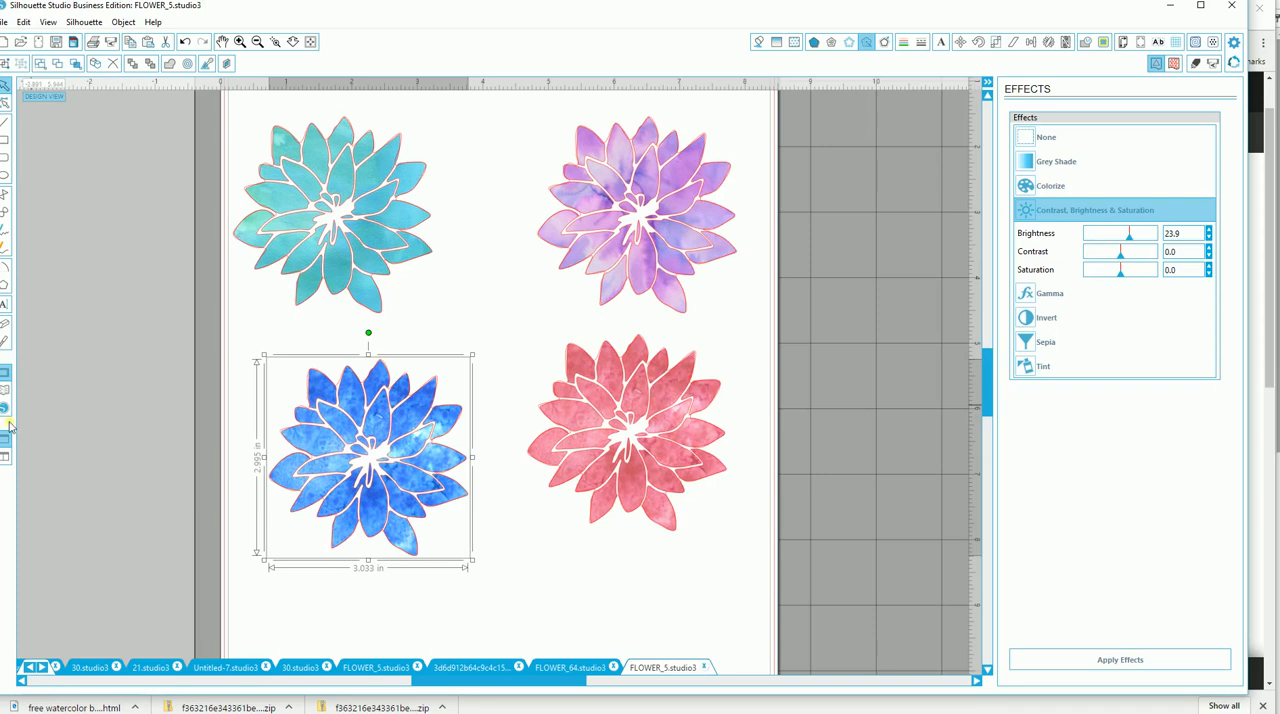
Open the FLOWER_6 line drawing from the library's Flwrs Foliage Line Drawings folder.
left_click(6, 390)
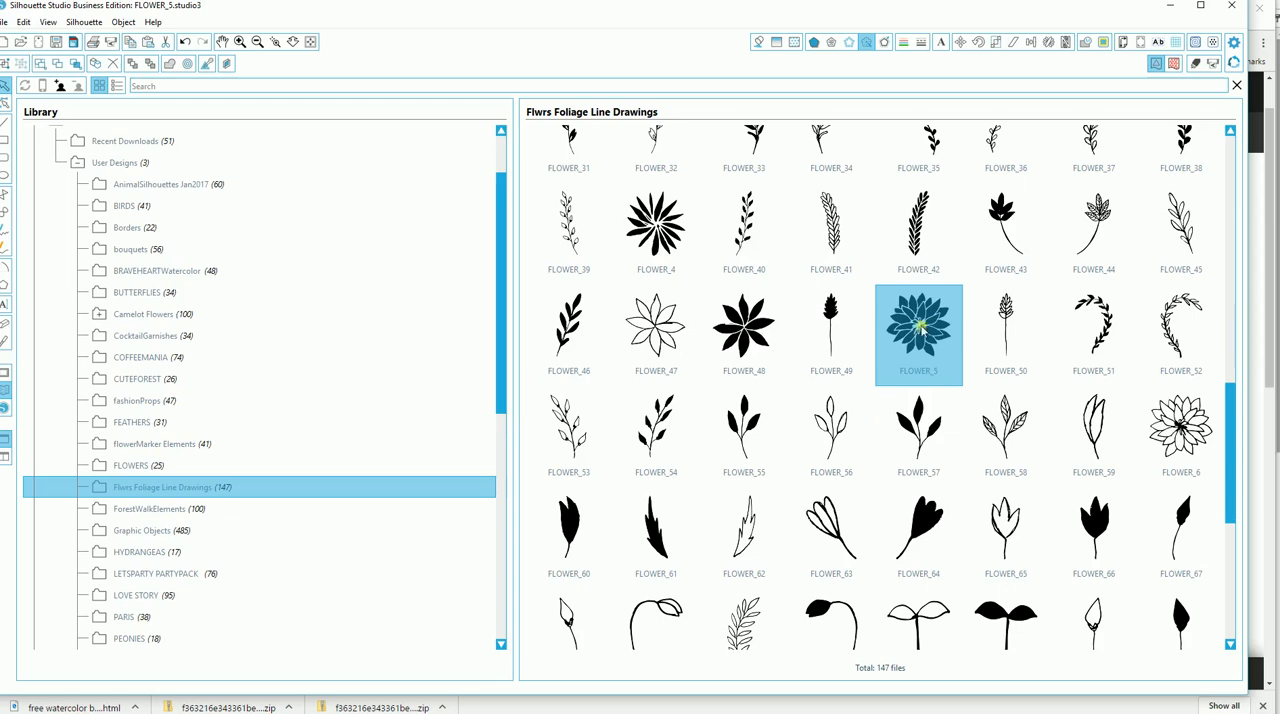
double_click(1180, 425)
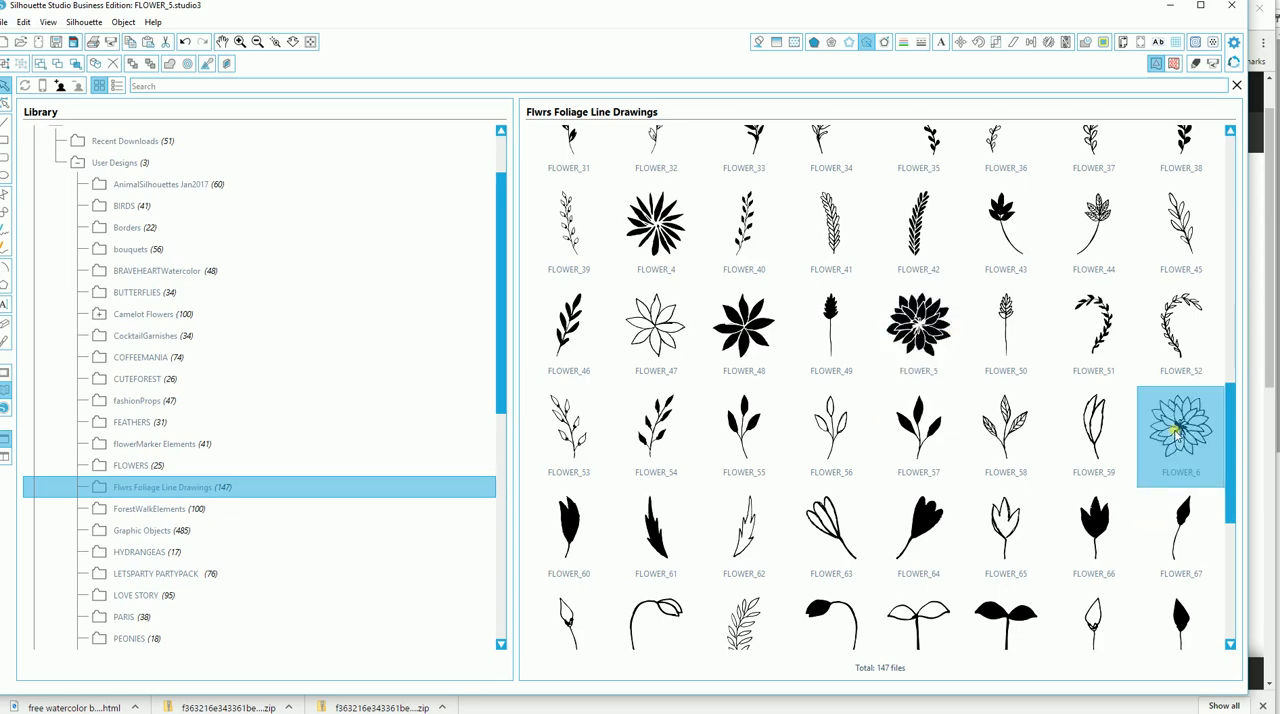
left_click_drag(471, 309, 508, 349)
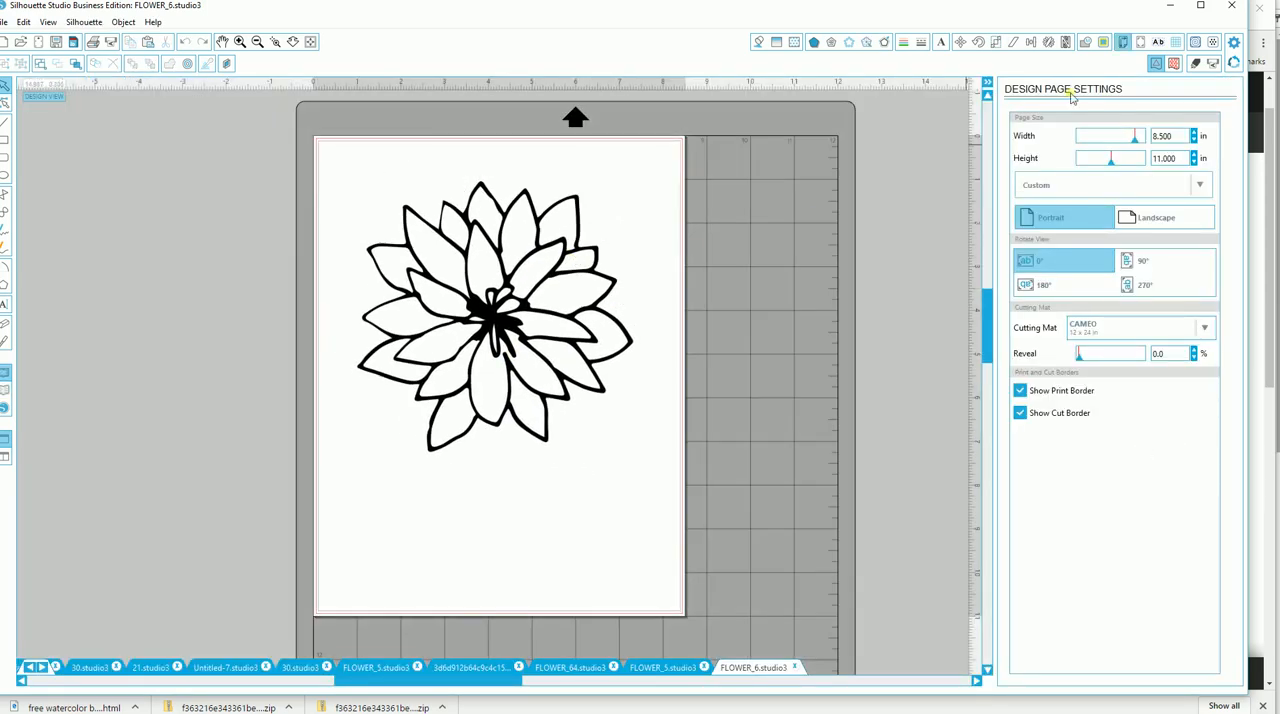
Trace the outer edge of the FLOWER_6 drawing with the High Pass Filter off and a threshold of 100%.
left_click(1104, 41)
left_click(1087, 137)
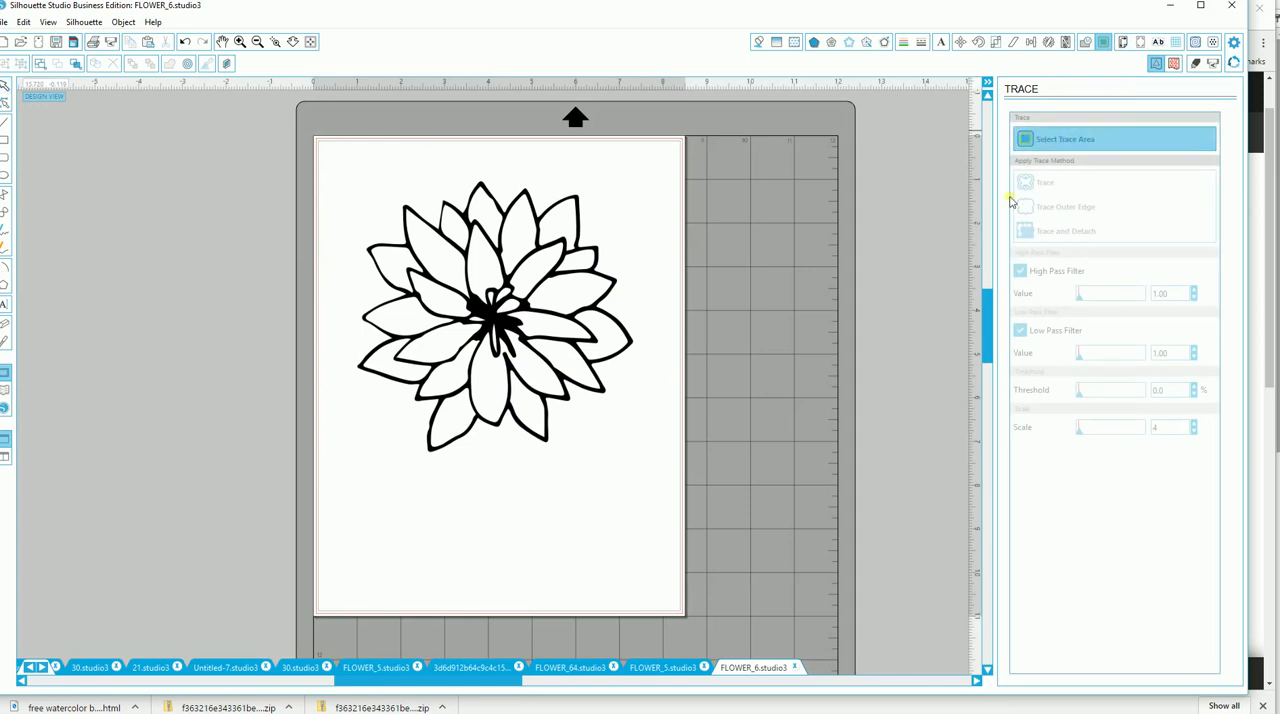
left_click_drag(343, 171, 549, 210)
left_click_drag(579, 259, 656, 467)
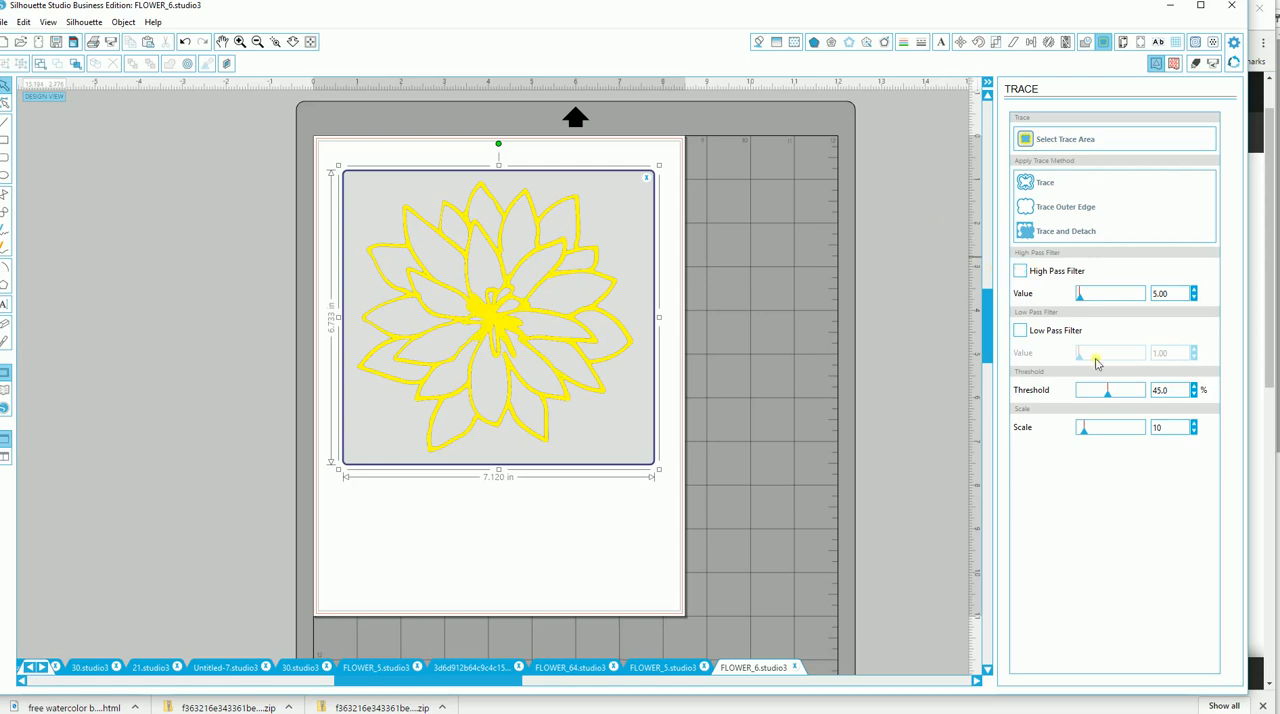
left_click_drag(1109, 398, 1146, 391)
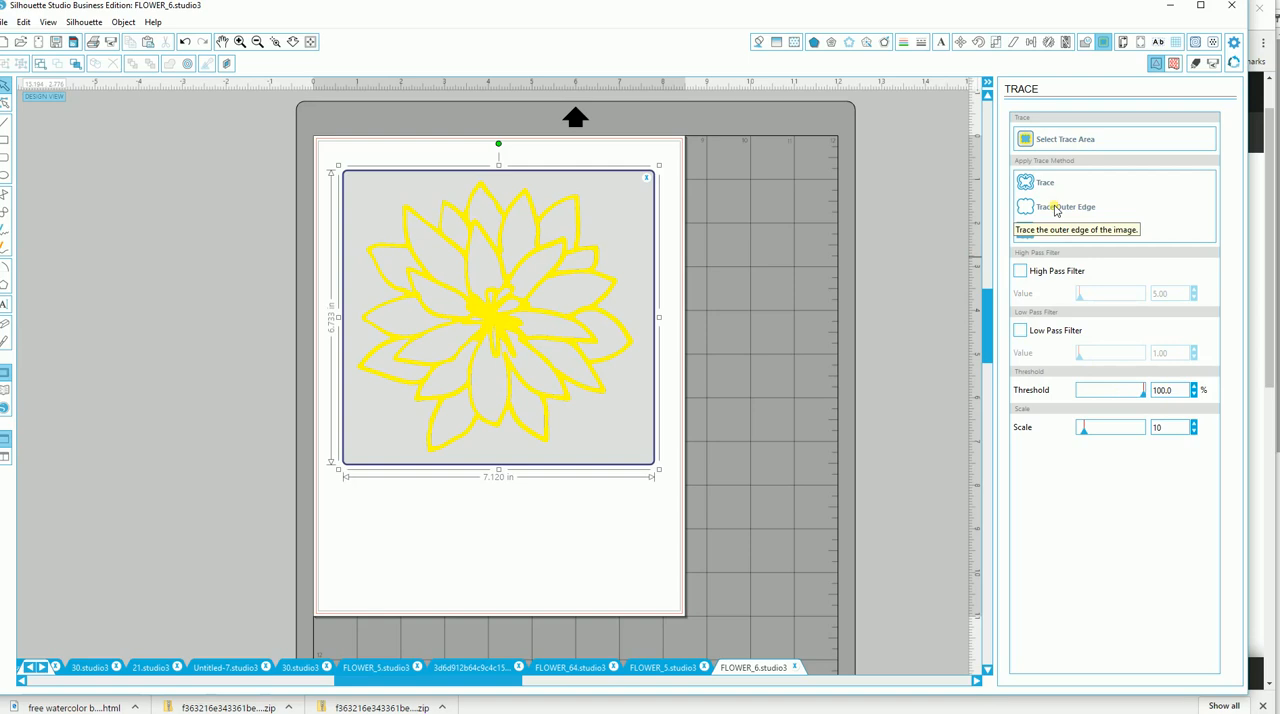
left_click(1054, 208)
Move the black flower drawing off the page, leaving its traced outline in place.
mouse_move(504, 386)
left_mouse_down()
mouse_move(496, 376)
mouse_move(275, 450)
left_mouse_up()
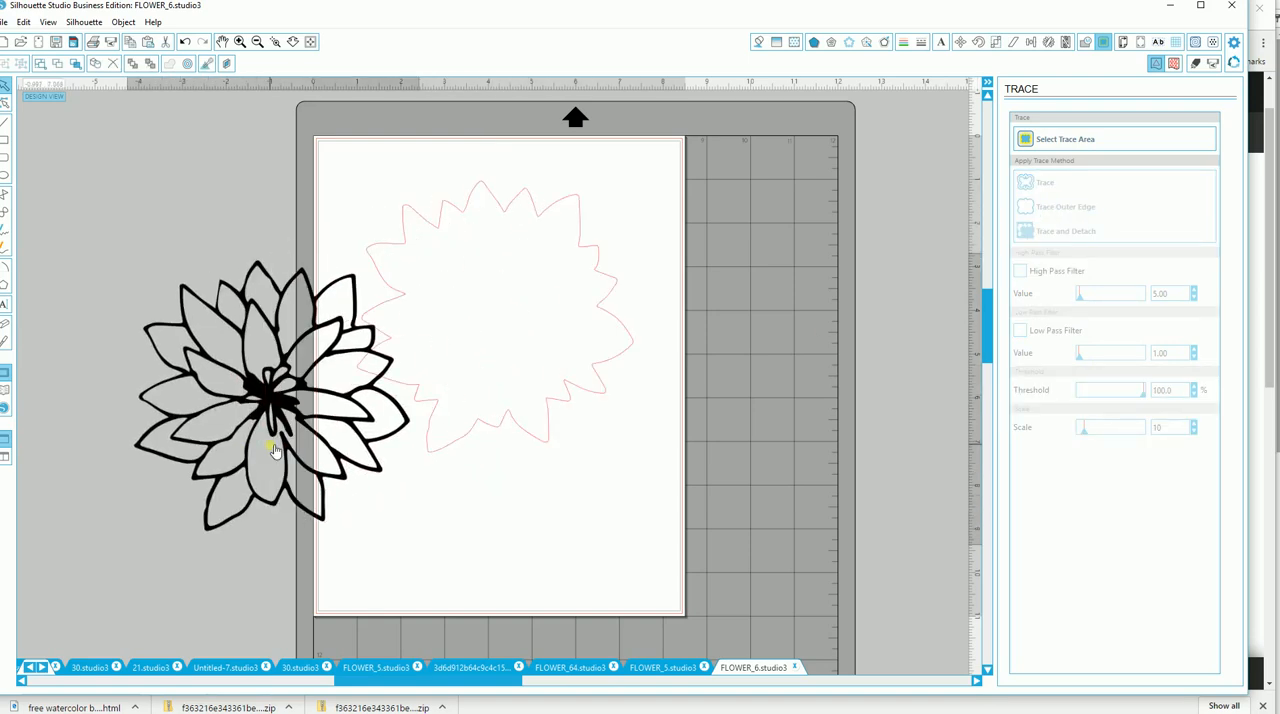
left_click(275, 450)
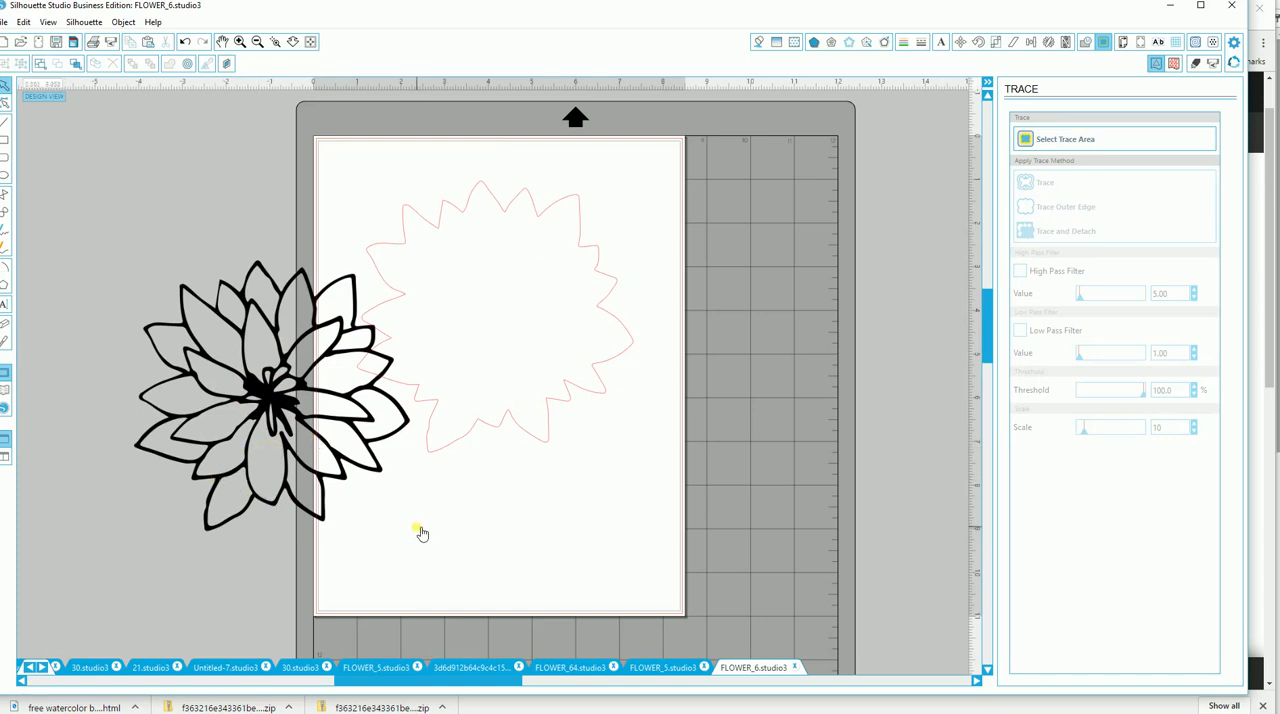
key("ctrl+z")
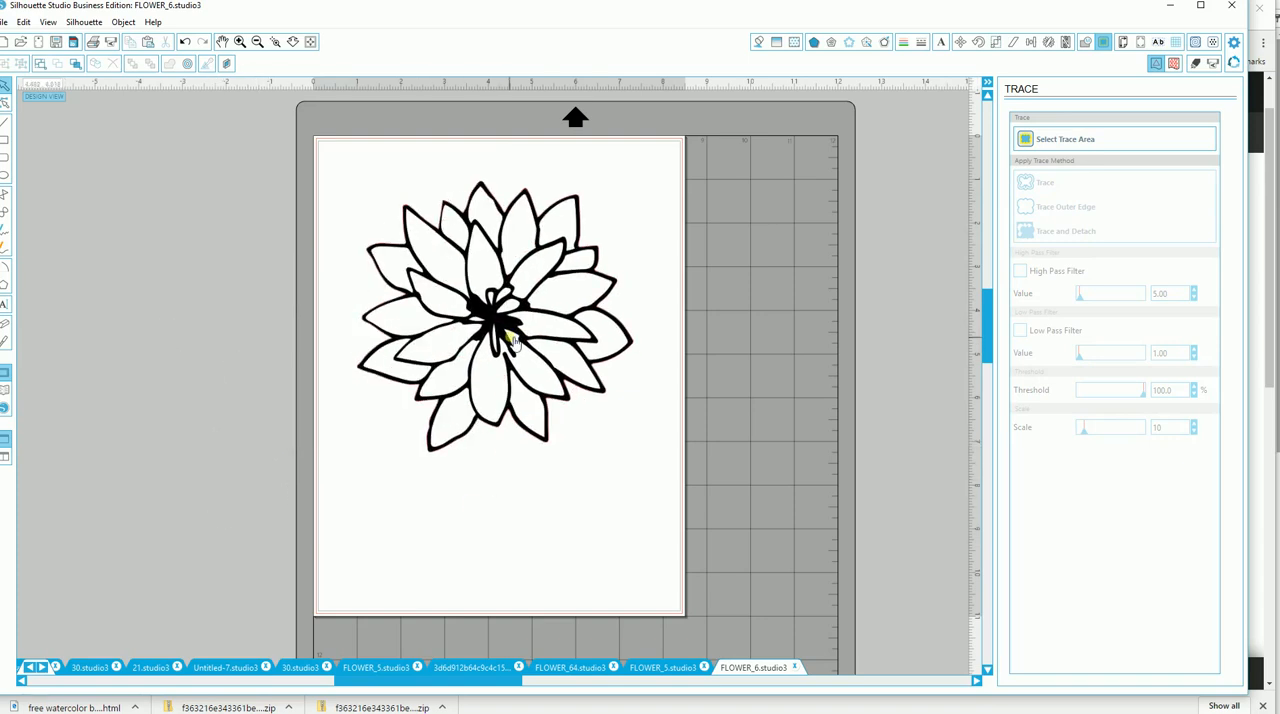
key("ctrl+y")
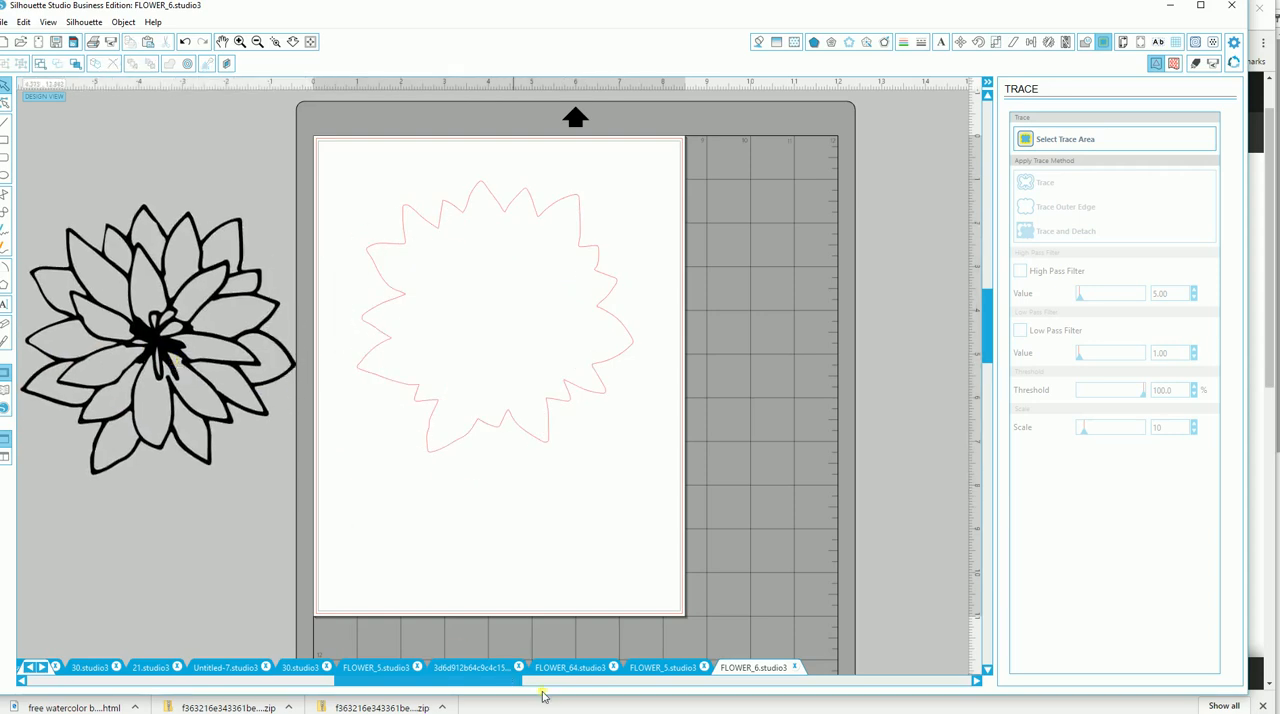
Trace every line of the black flower drawing with the High Pass Filter off and a threshold of 100%, and move the drawing off its tracing.
left_click_drag(519, 687, 206, 687)
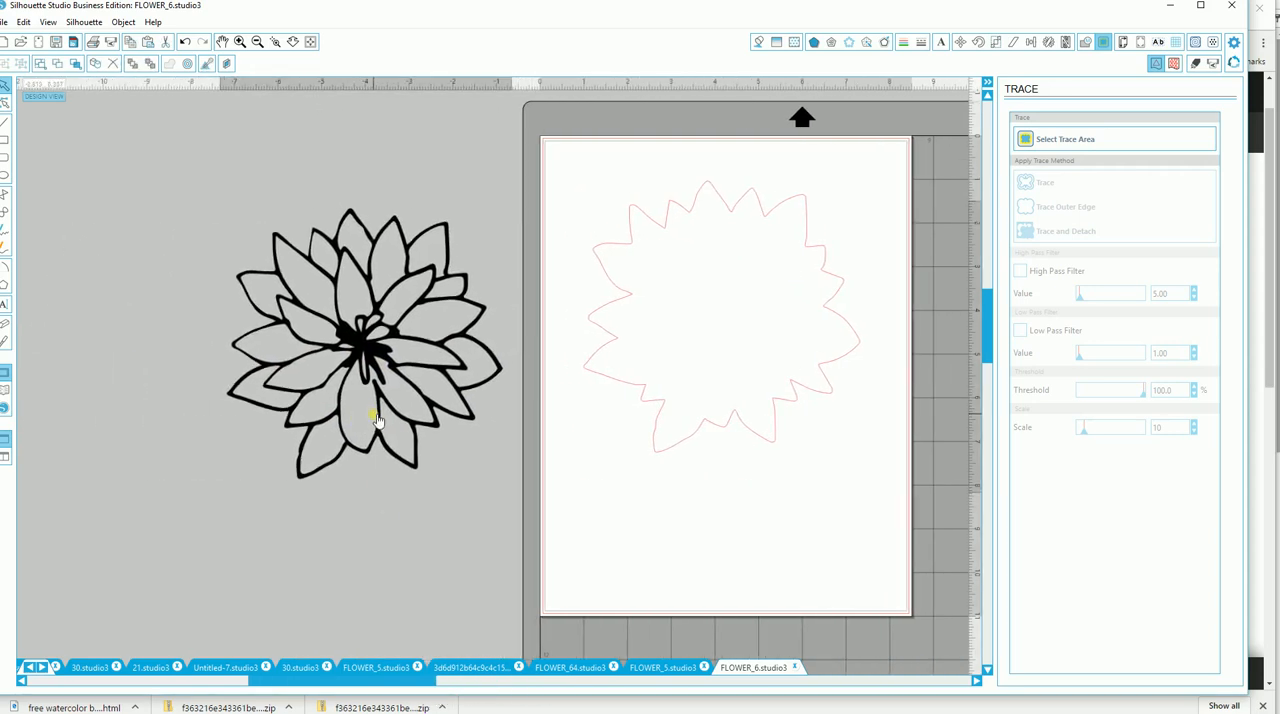
left_click(1050, 142)
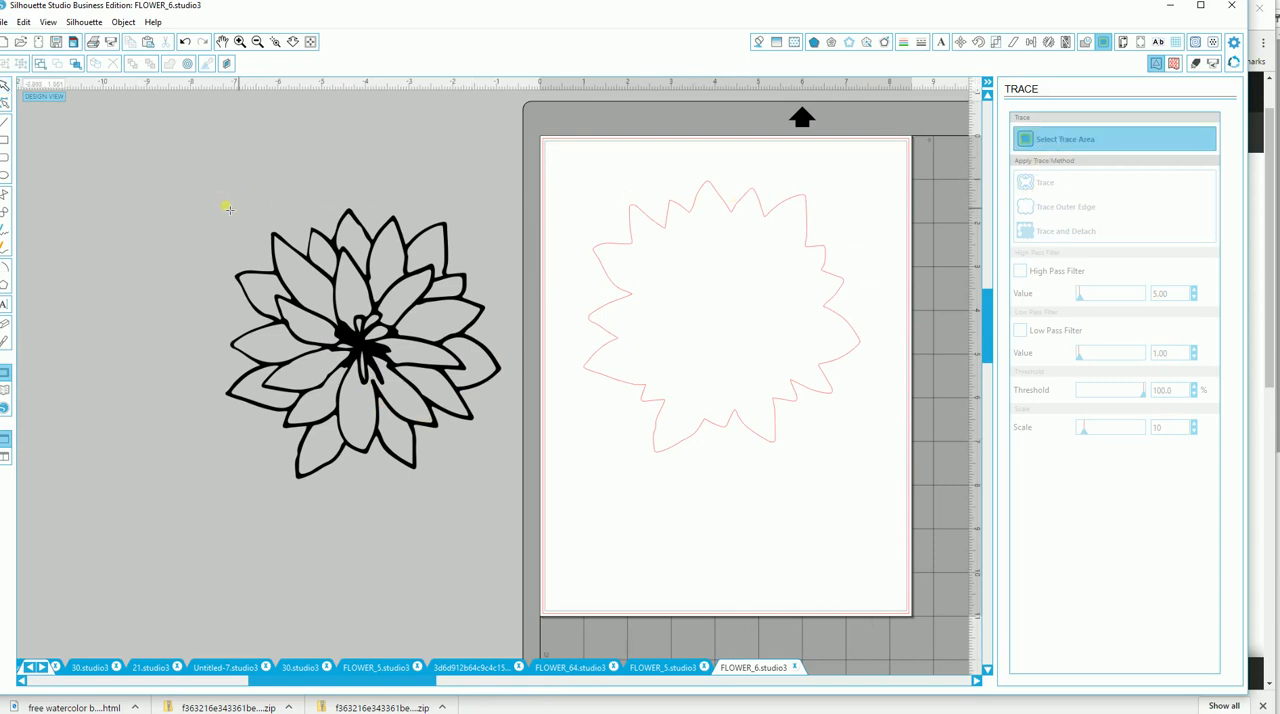
mouse_move(209, 189)
left_mouse_down()
mouse_move(477, 300)
mouse_move(516, 495)
left_mouse_up()
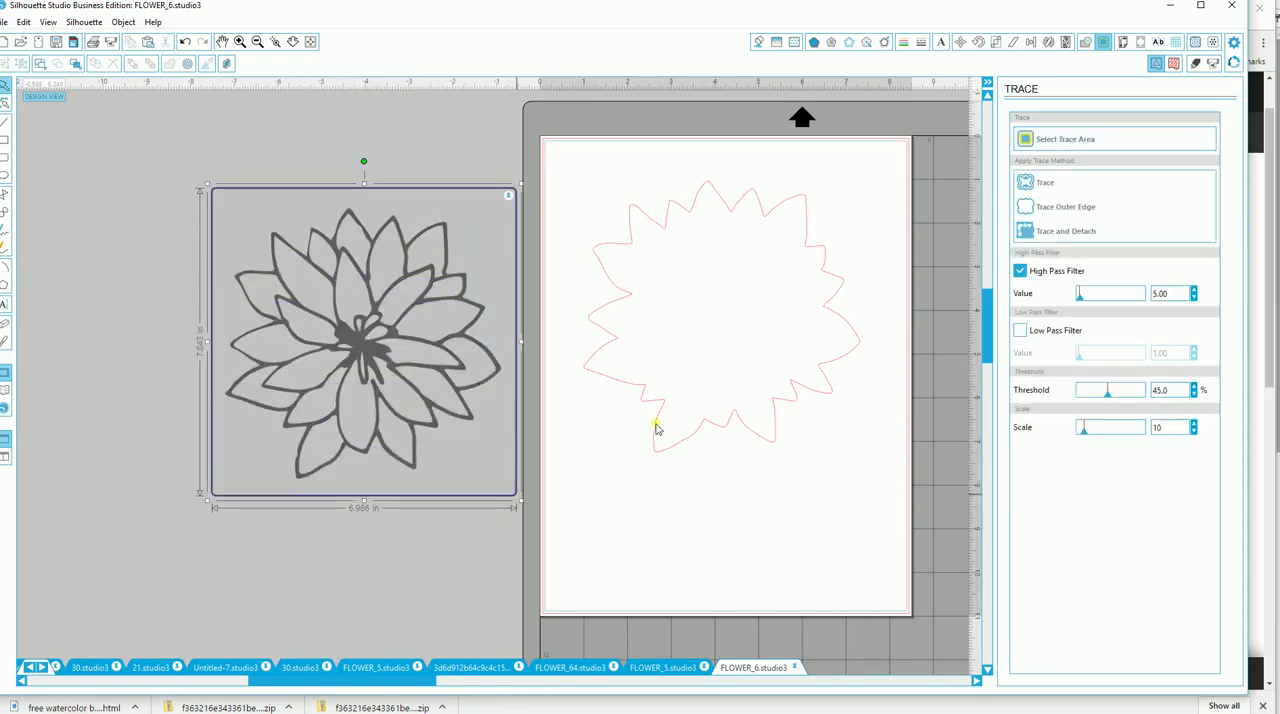
left_click(1020, 271)
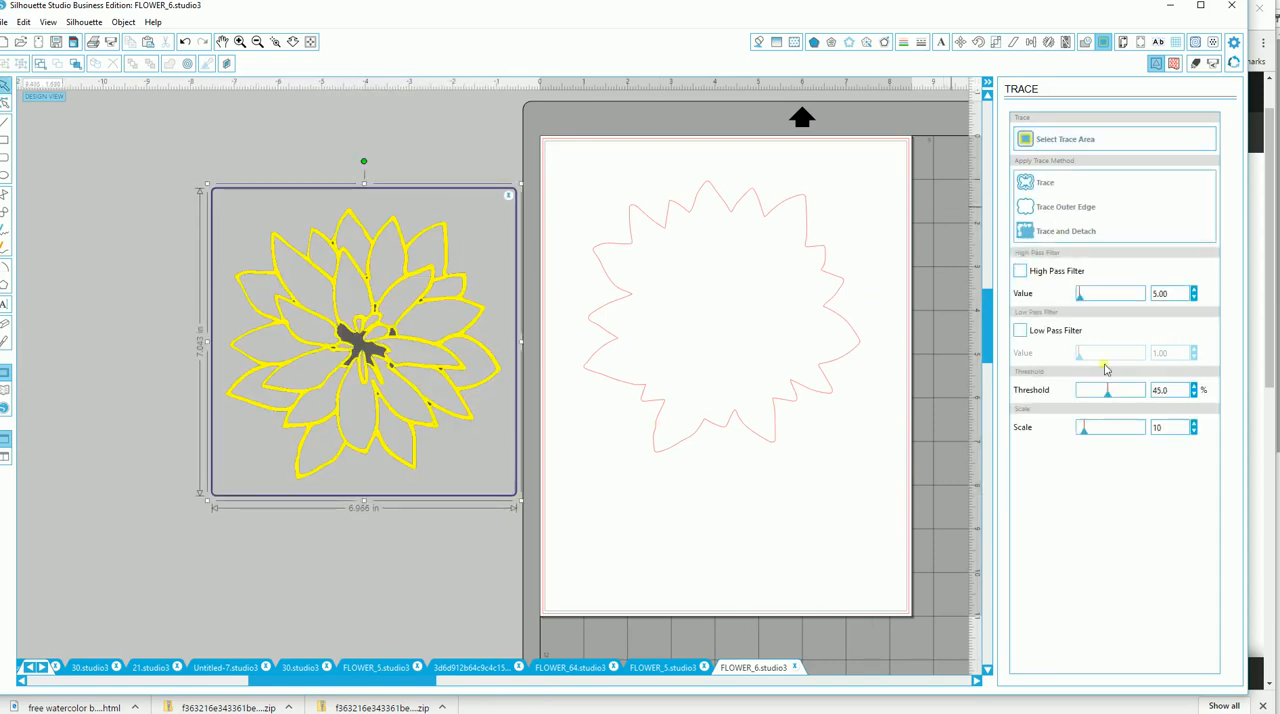
left_click_drag(1107, 400, 1143, 320)
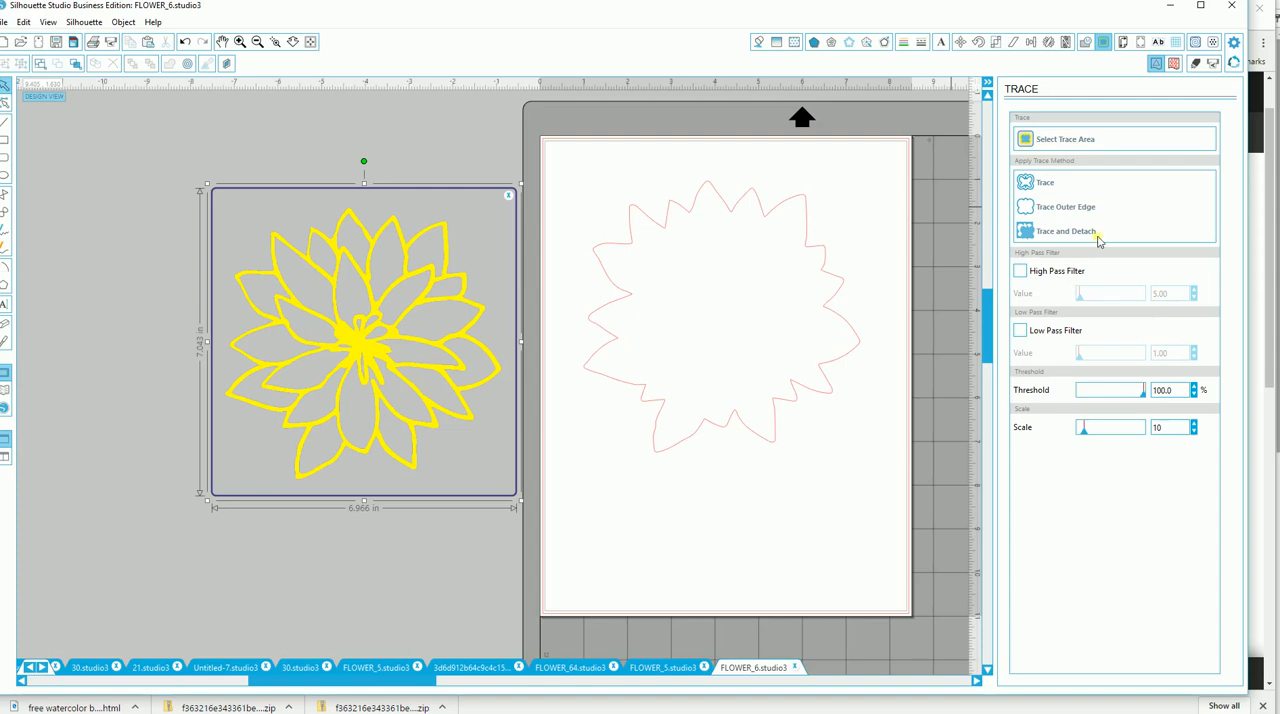
left_click(1035, 185)
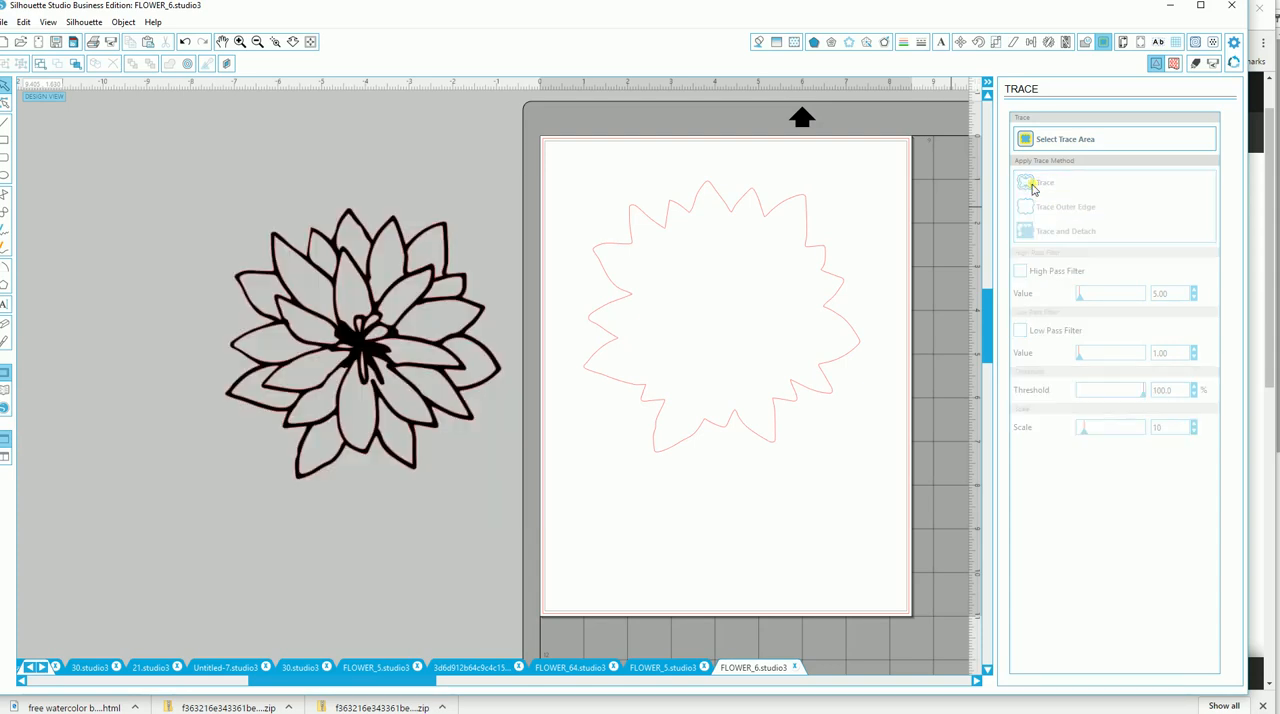
left_click_drag(355, 355, 87, 450)
Fill the detailed flower tracing with a red watercolor pattern and place it over the plain flower outline on the page.
left_click(376, 366)
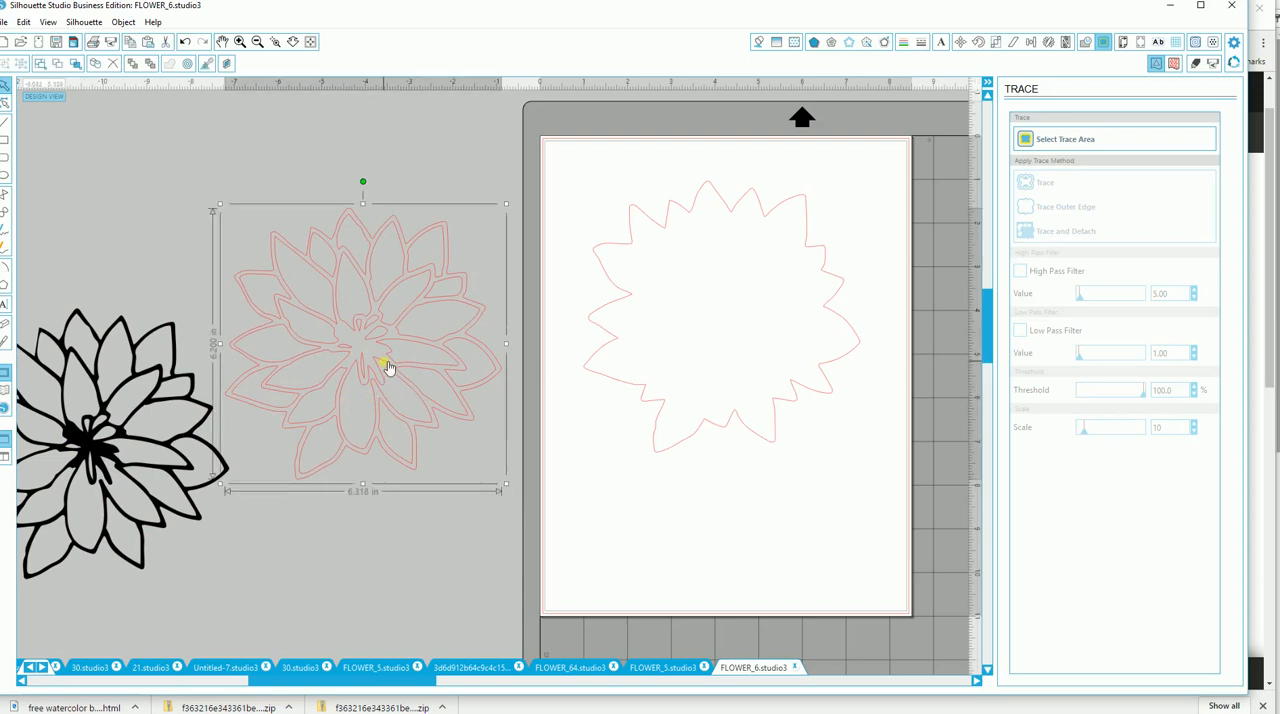
left_click(795, 42)
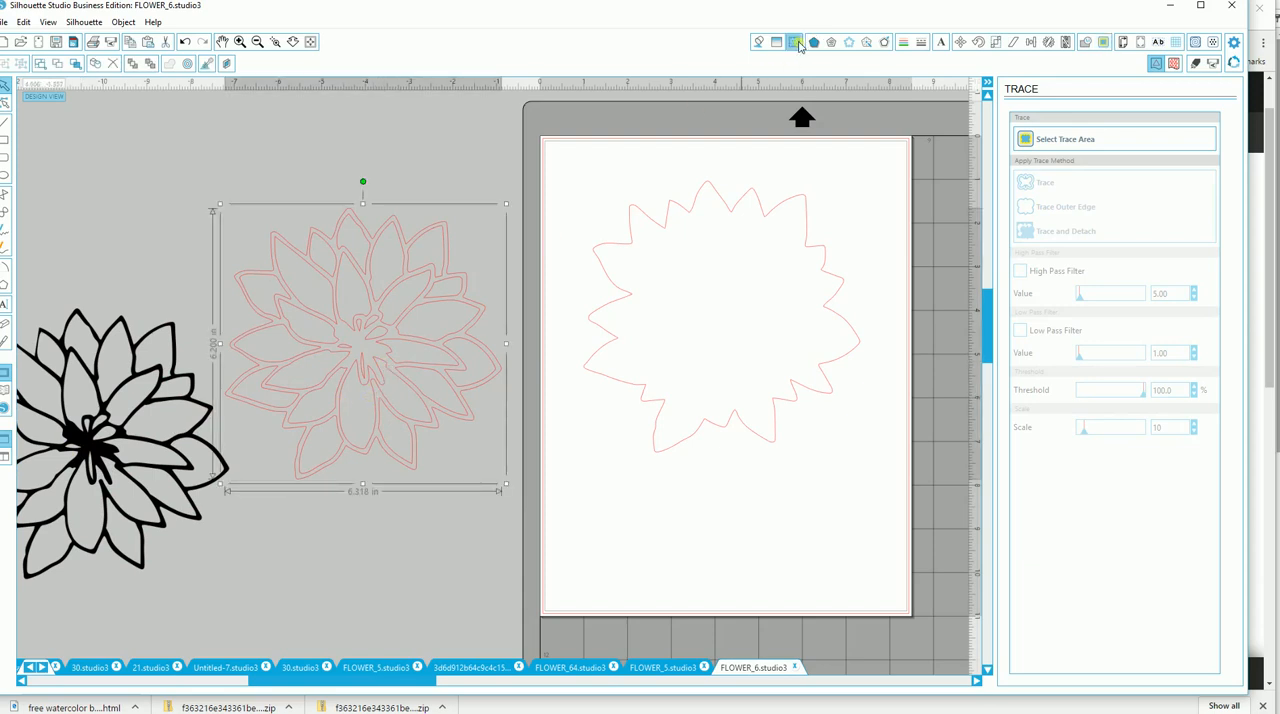
left_click_drag(1209, 167, 1216, 380)
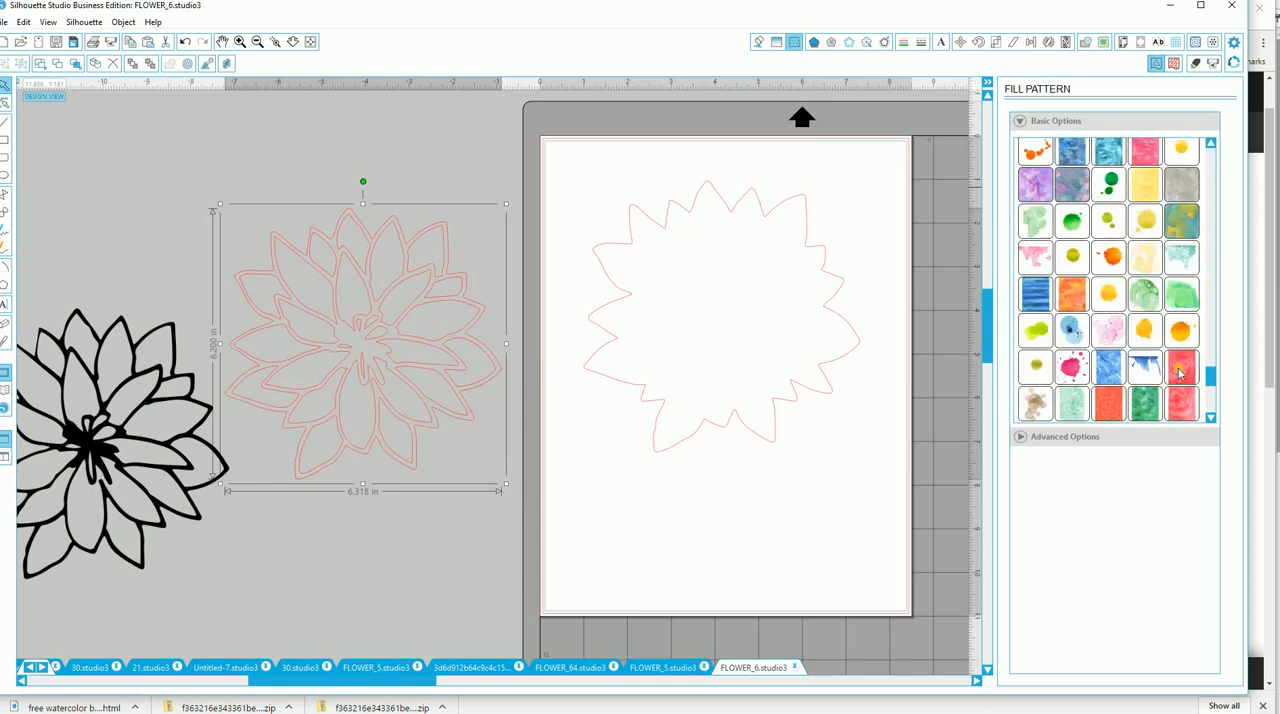
left_click(1179, 370)
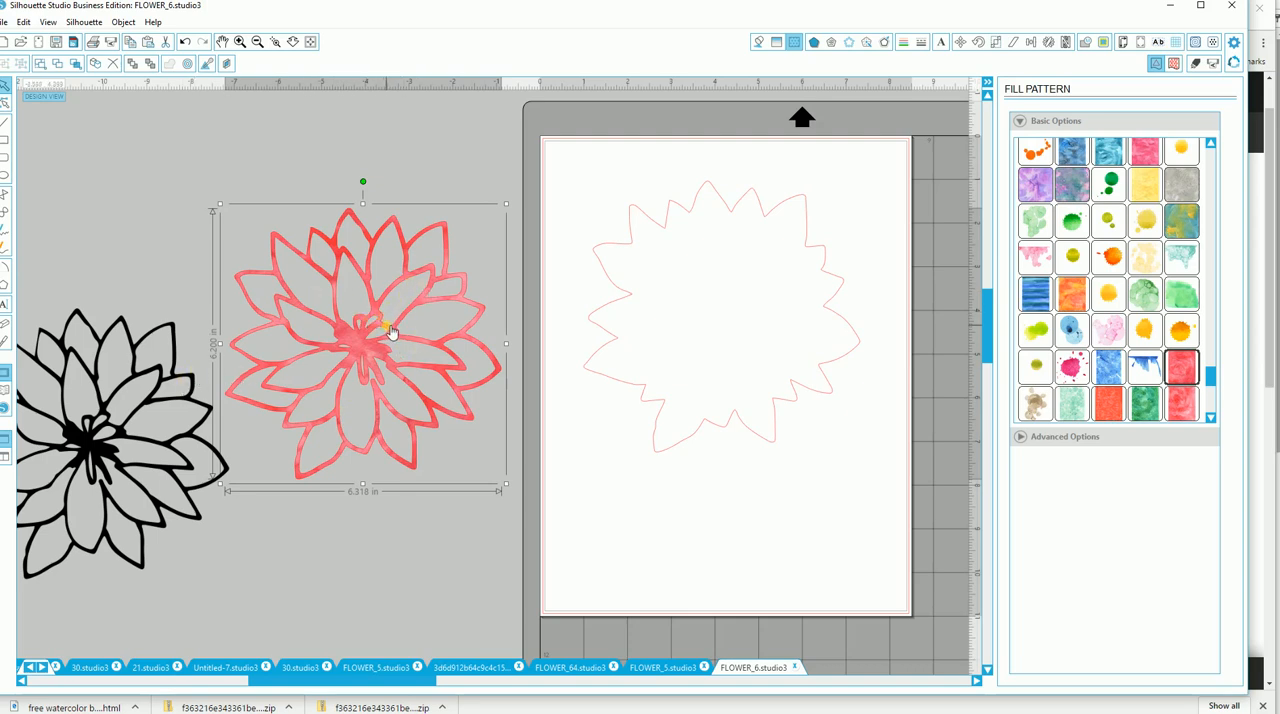
left_click_drag(391, 332, 492, 348)
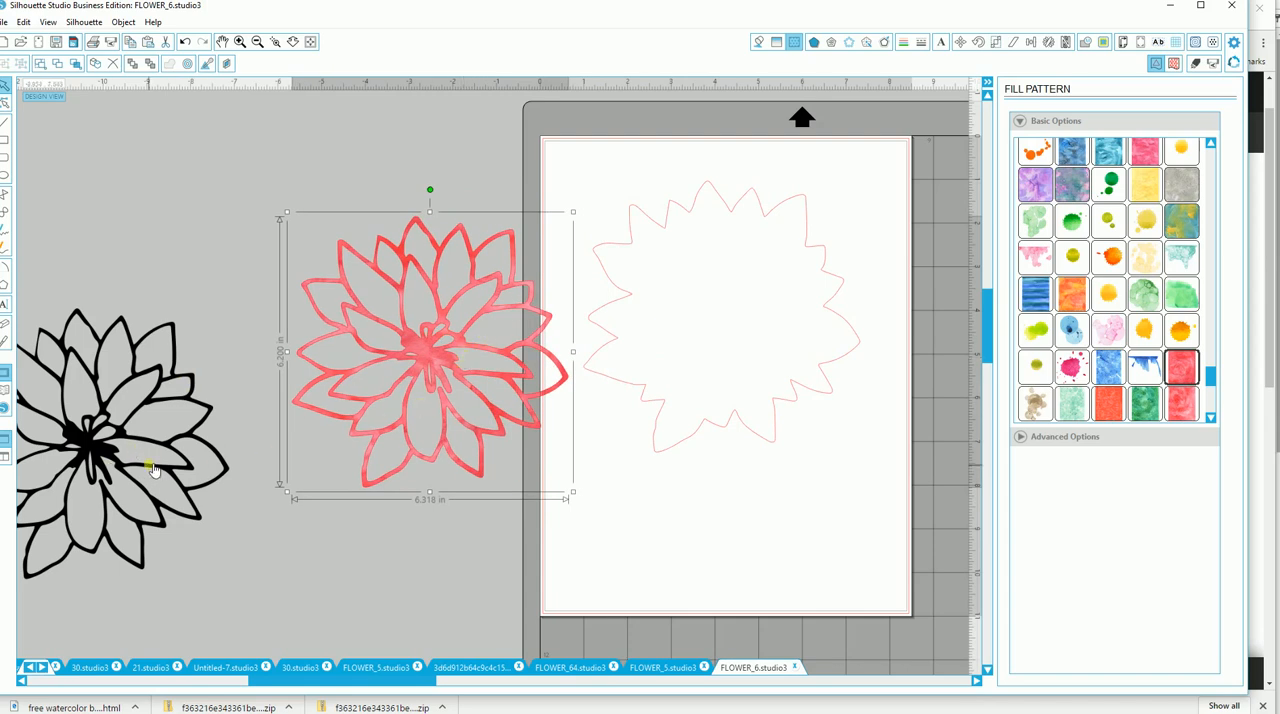
left_click_drag(470, 360, 749, 362)
key("i")
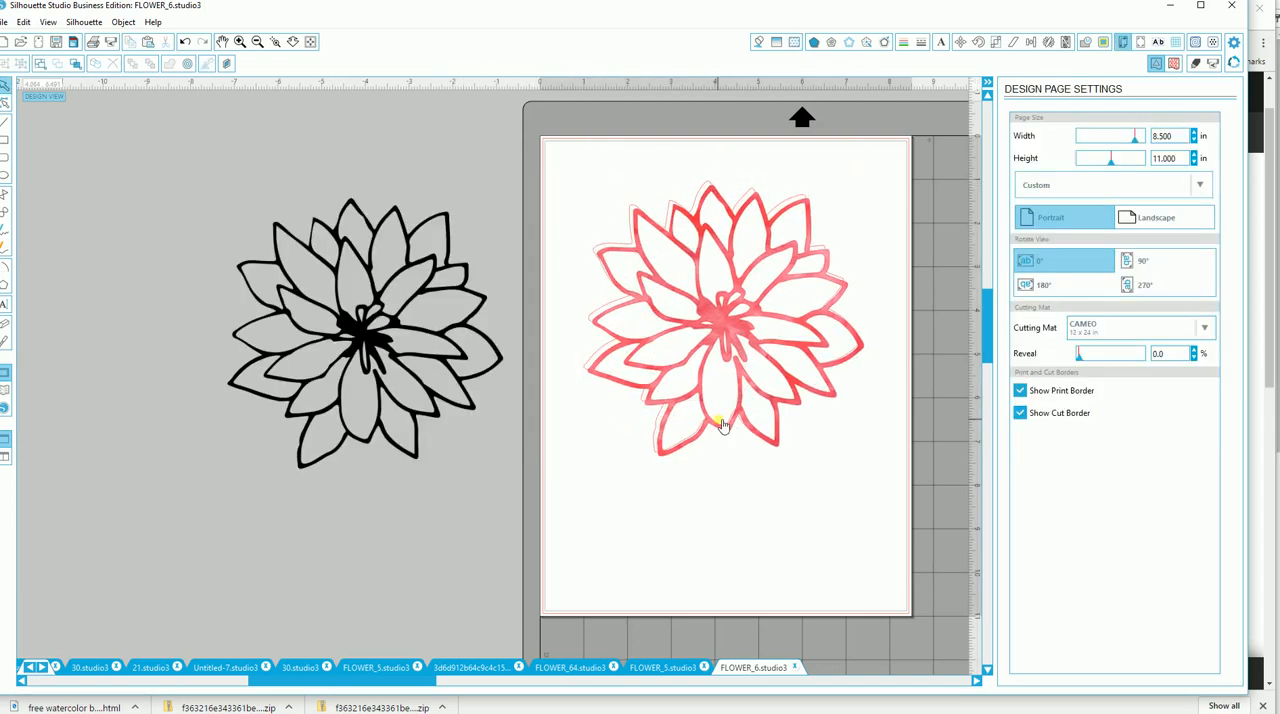
Slide the red line flower off the plain outline and fill the outline with the peach wood-grain pattern.
left_click_drag(706, 412, 569, 493)
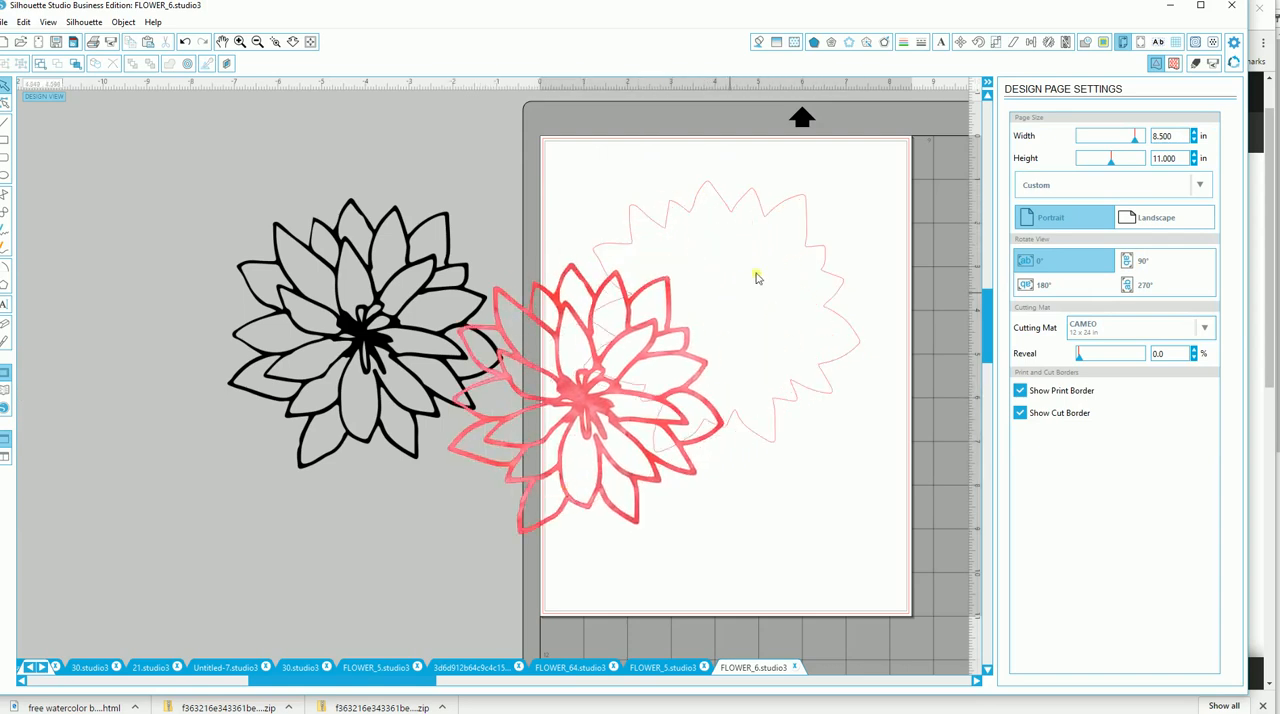
left_click(811, 251)
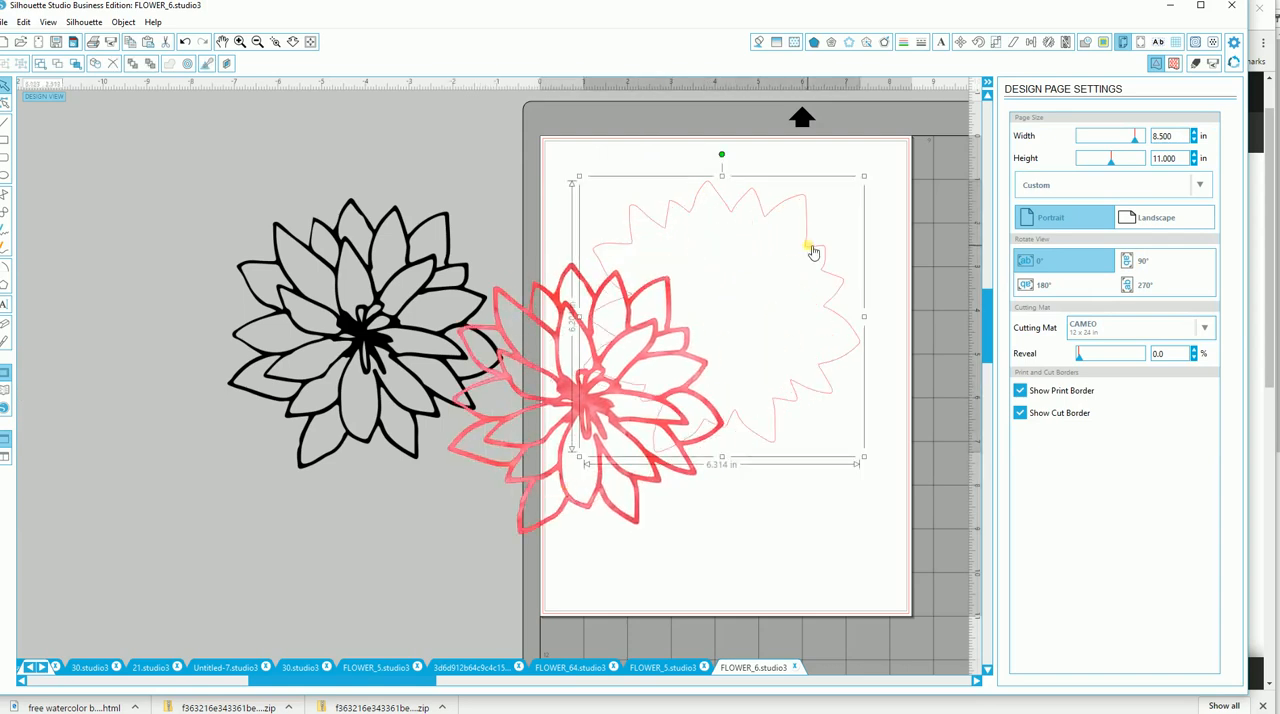
left_click(794, 44)
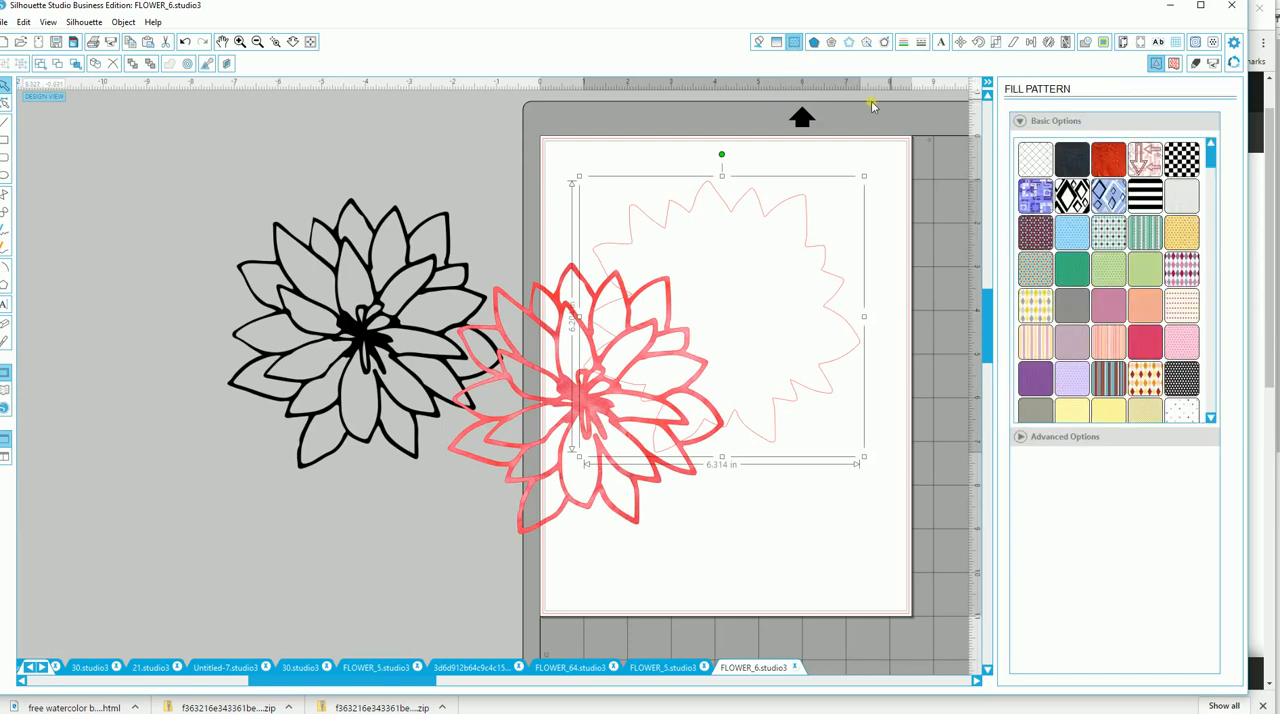
left_click(1037, 122)
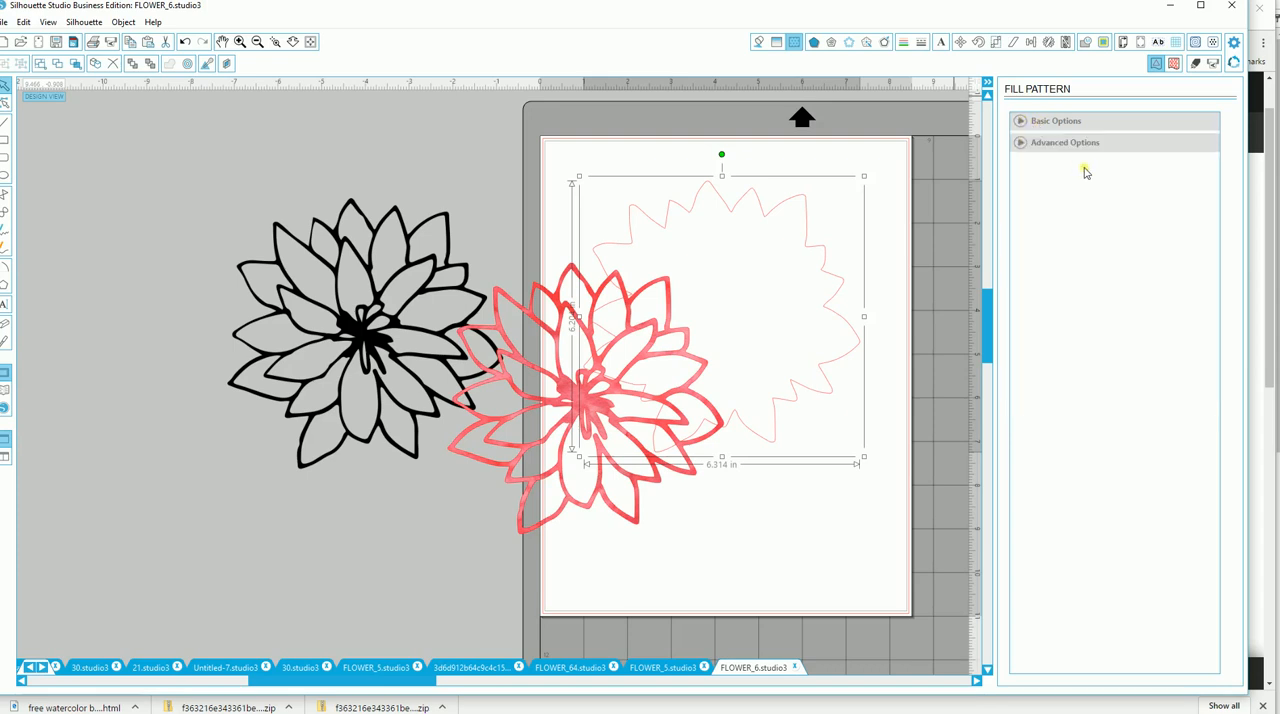
left_click(1034, 122)
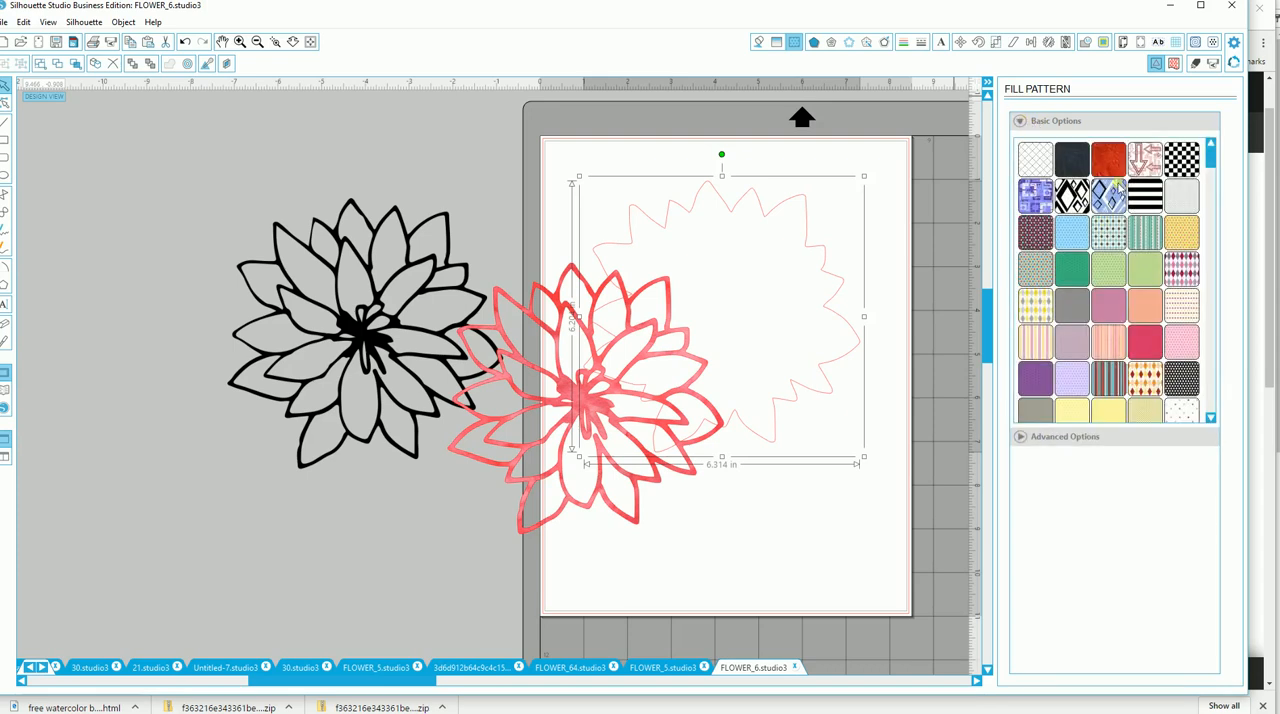
left_click(1143, 312)
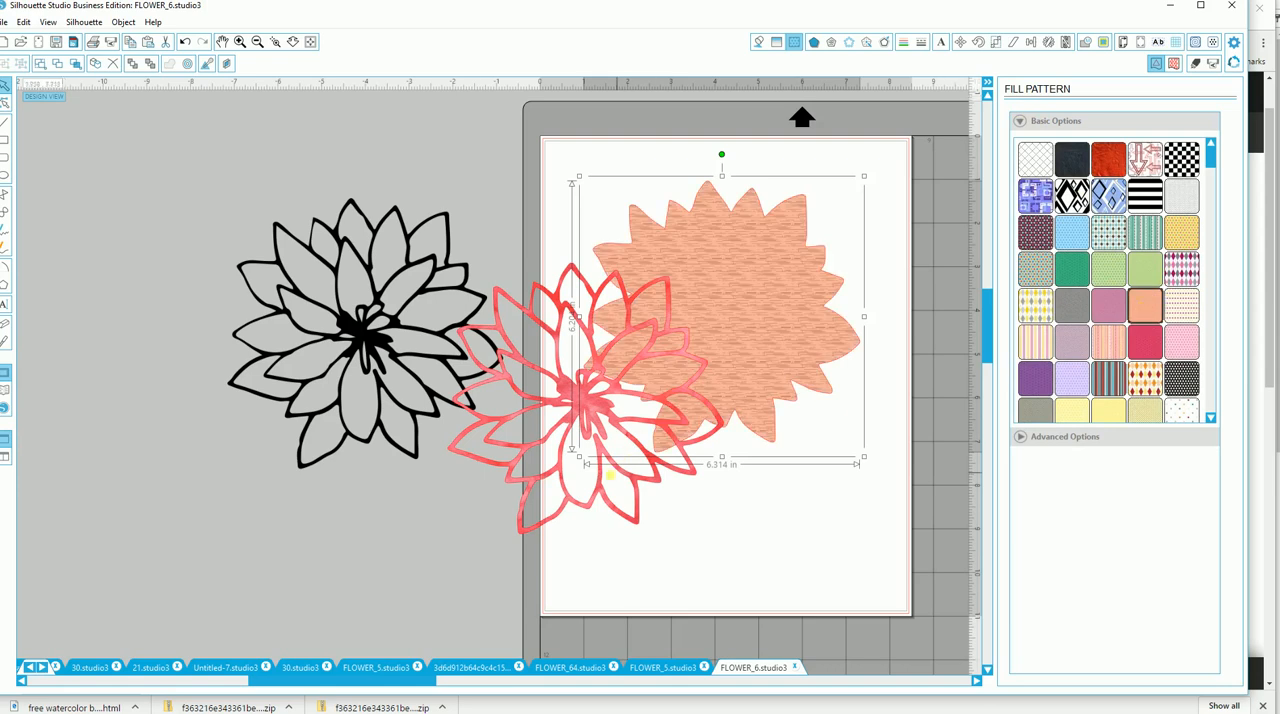
Set the red line flower to No Cut and align it over the peach flower shape.
left_click(614, 463)
left_click_drag(614, 463, 803, 535)
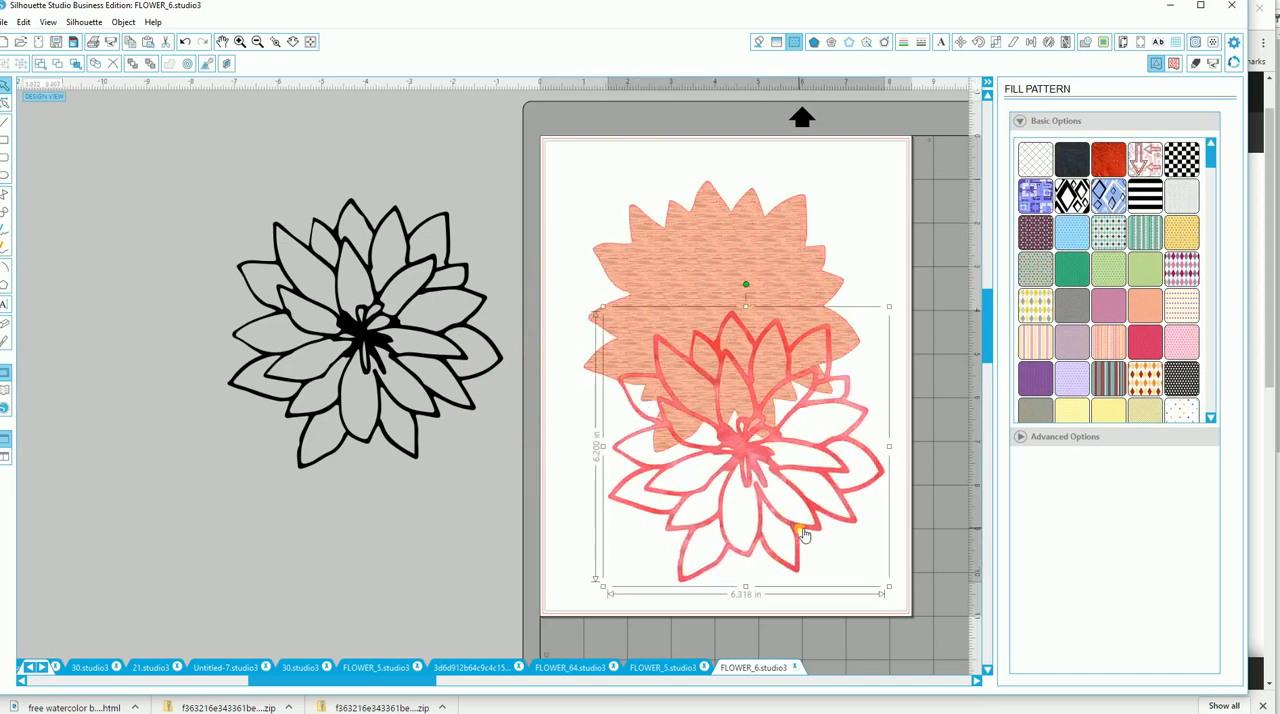
left_click(1195, 63)
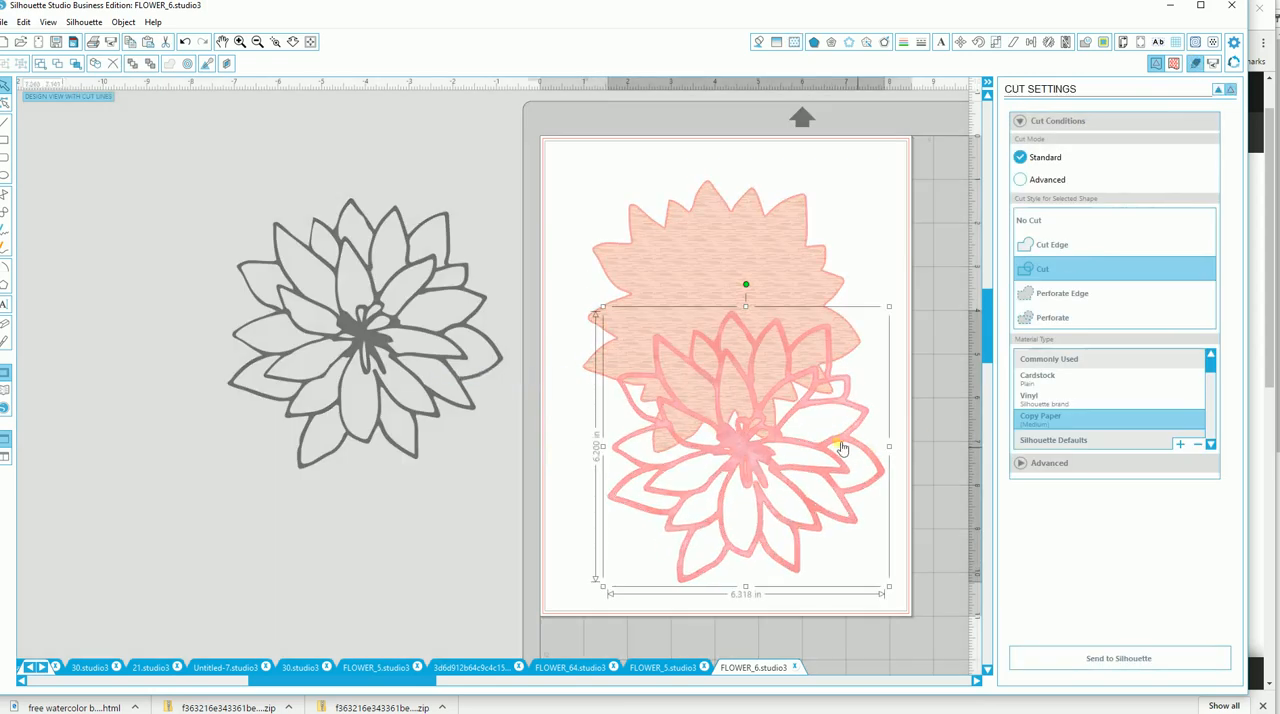
left_click(1036, 229)
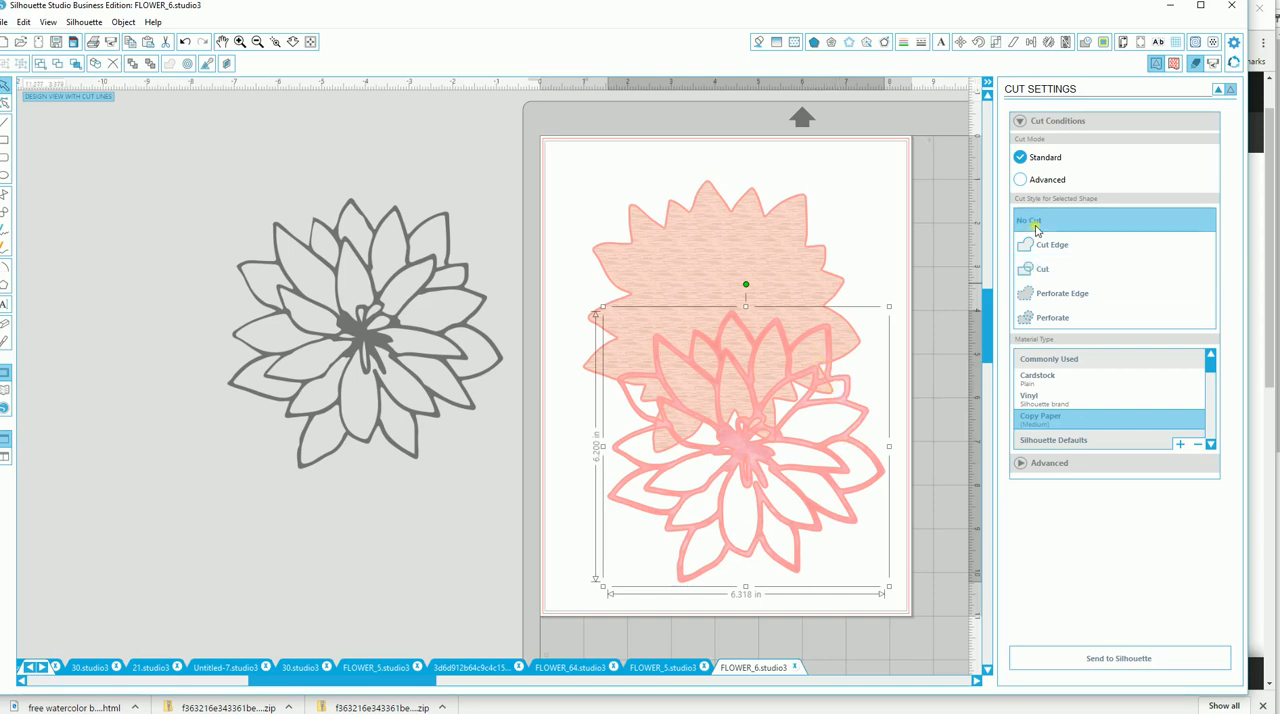
left_click_drag(771, 549, 752, 427)
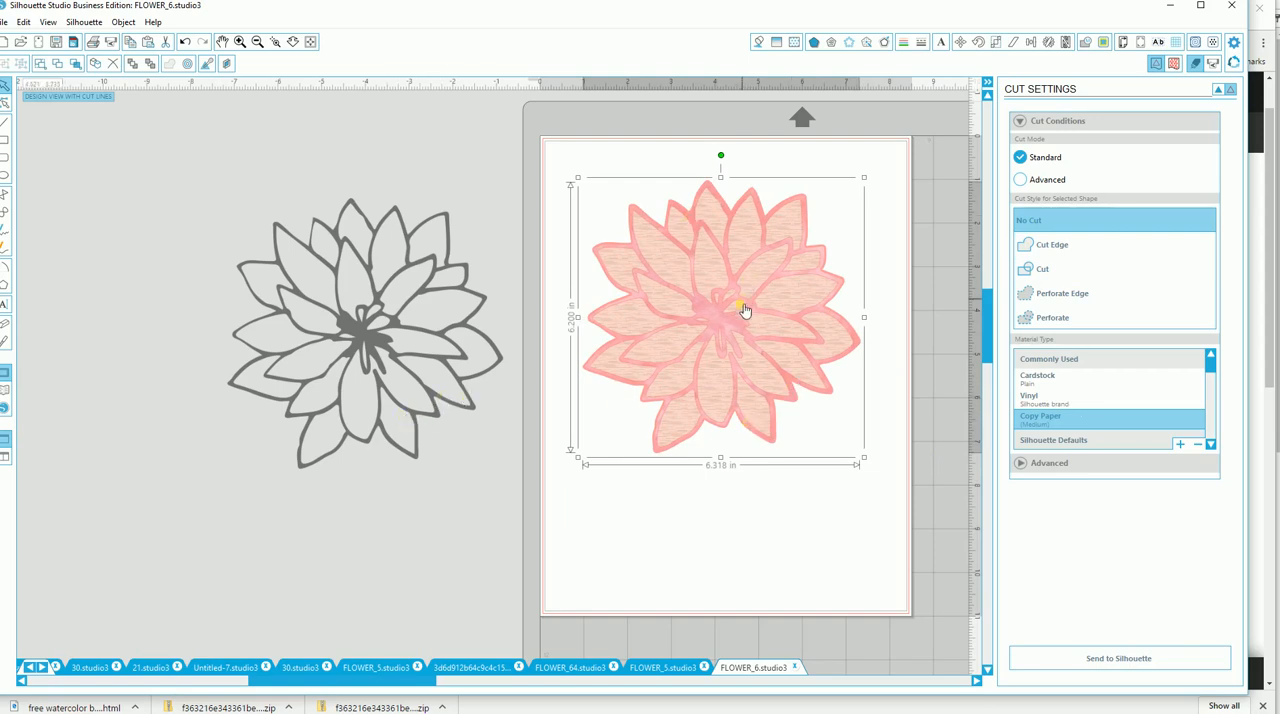
mouse_move(748, 325)
left_mouse_down()
mouse_move(655, 405)
mouse_move(720, 326)
mouse_move(735, 331)
left_mouse_up()
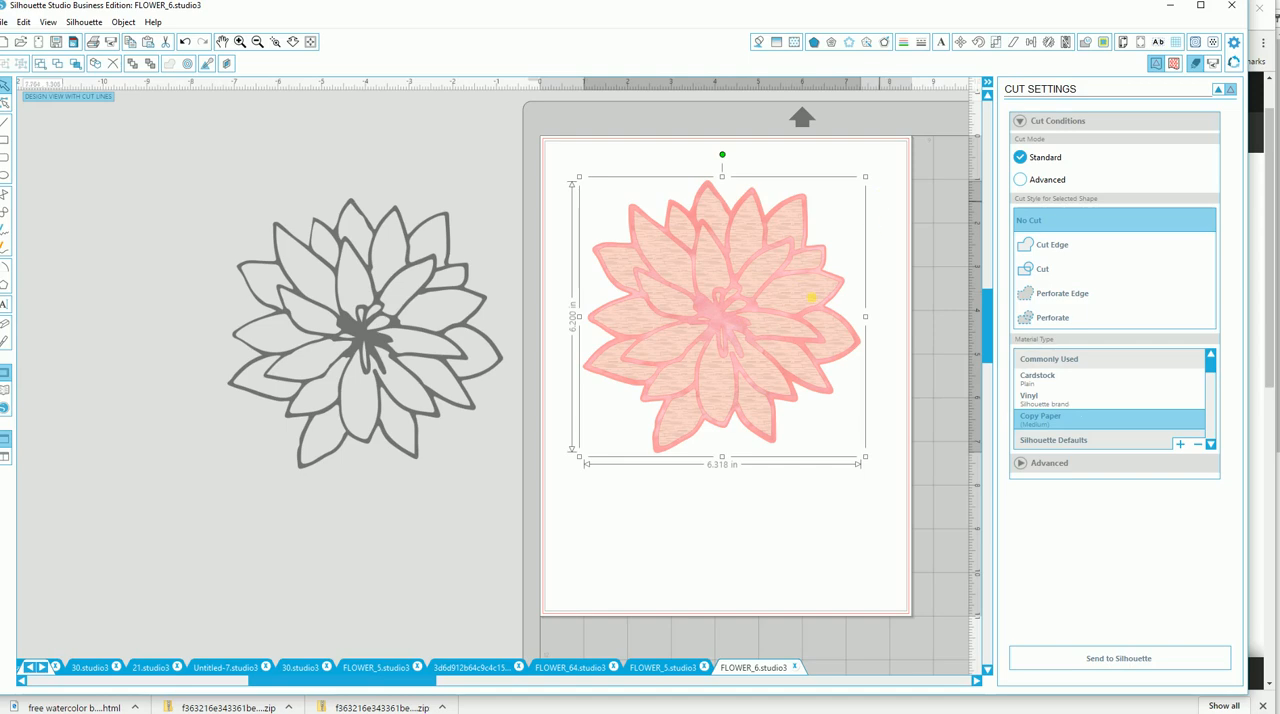
Move the peach flower shape out from under the red line flower and fill it with solid light blue.
left_click_drag(774, 323, 611, 397)
left_click(744, 327)
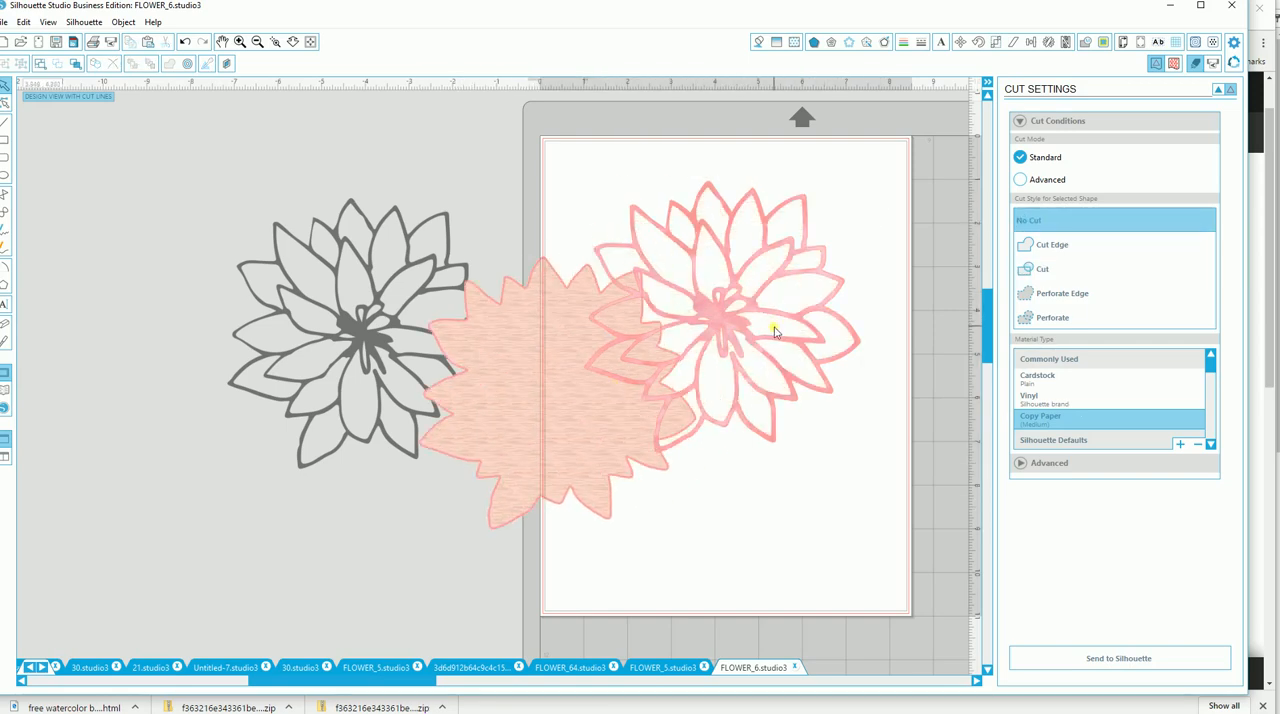
left_click(548, 488)
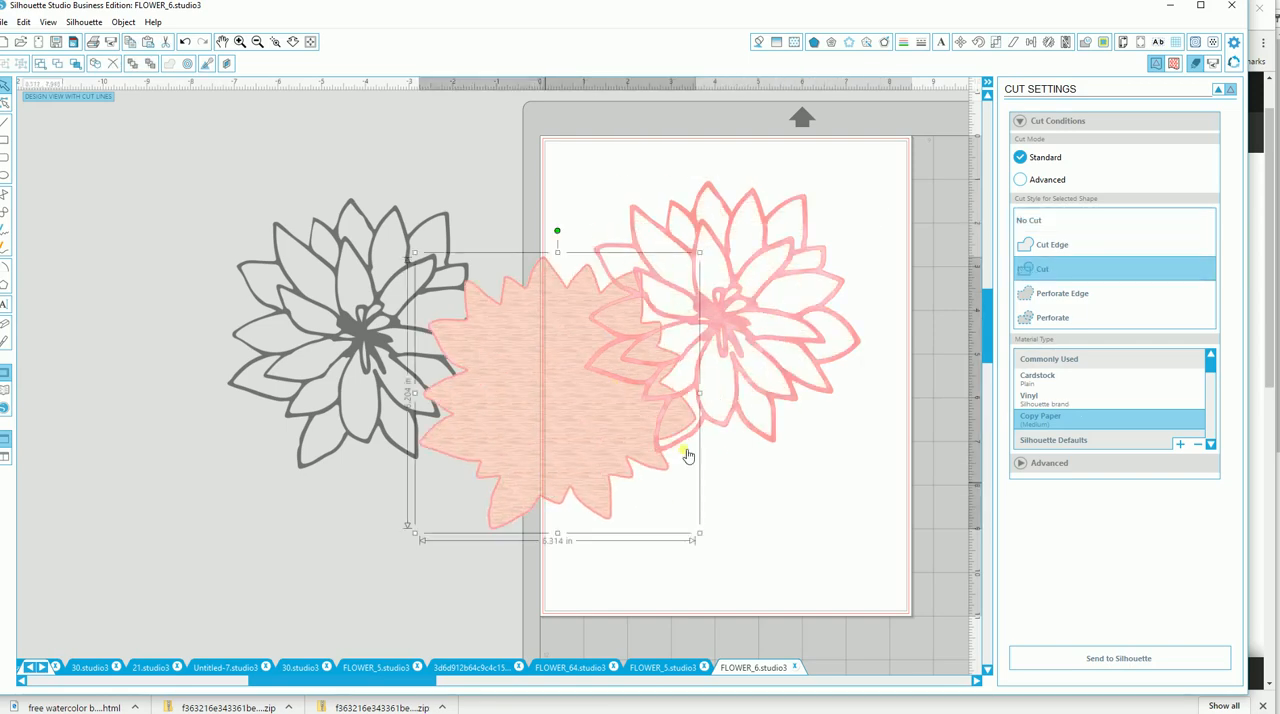
left_click(759, 42)
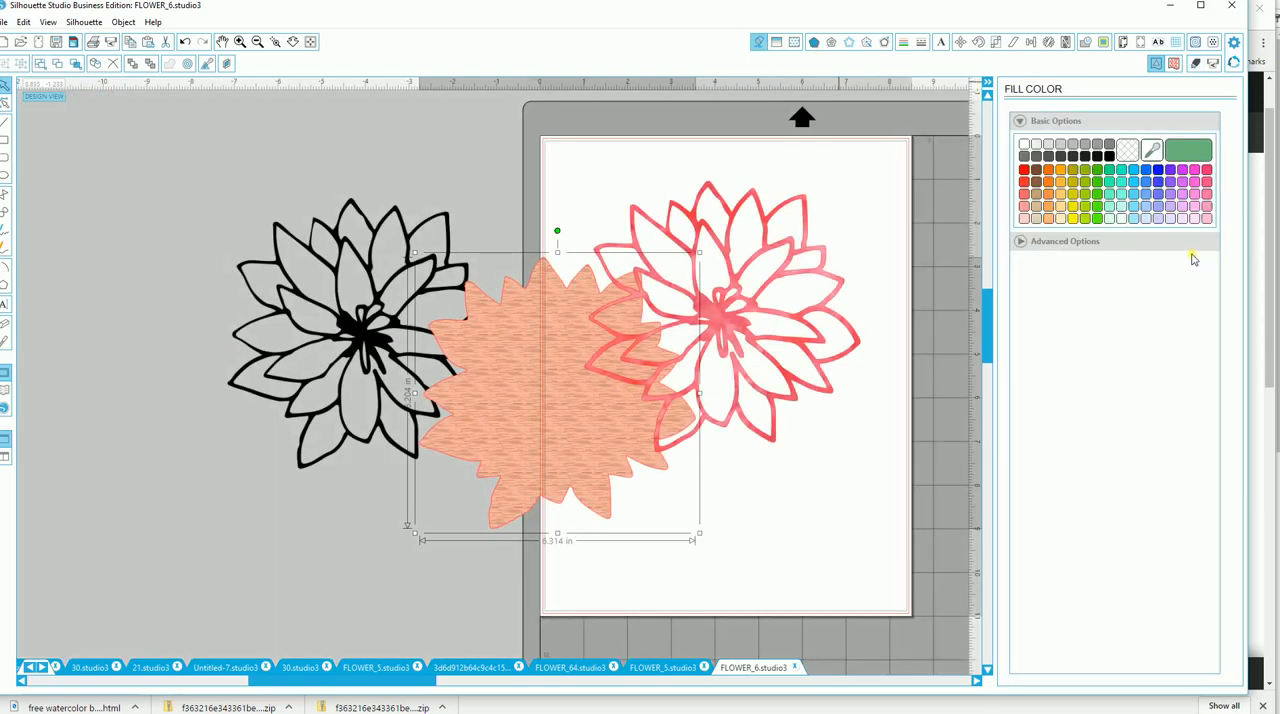
left_click(1134, 219)
Move the red line flower to the page's upper right and set its cut style to Cut.
left_click_drag(790, 352, 762, 256)
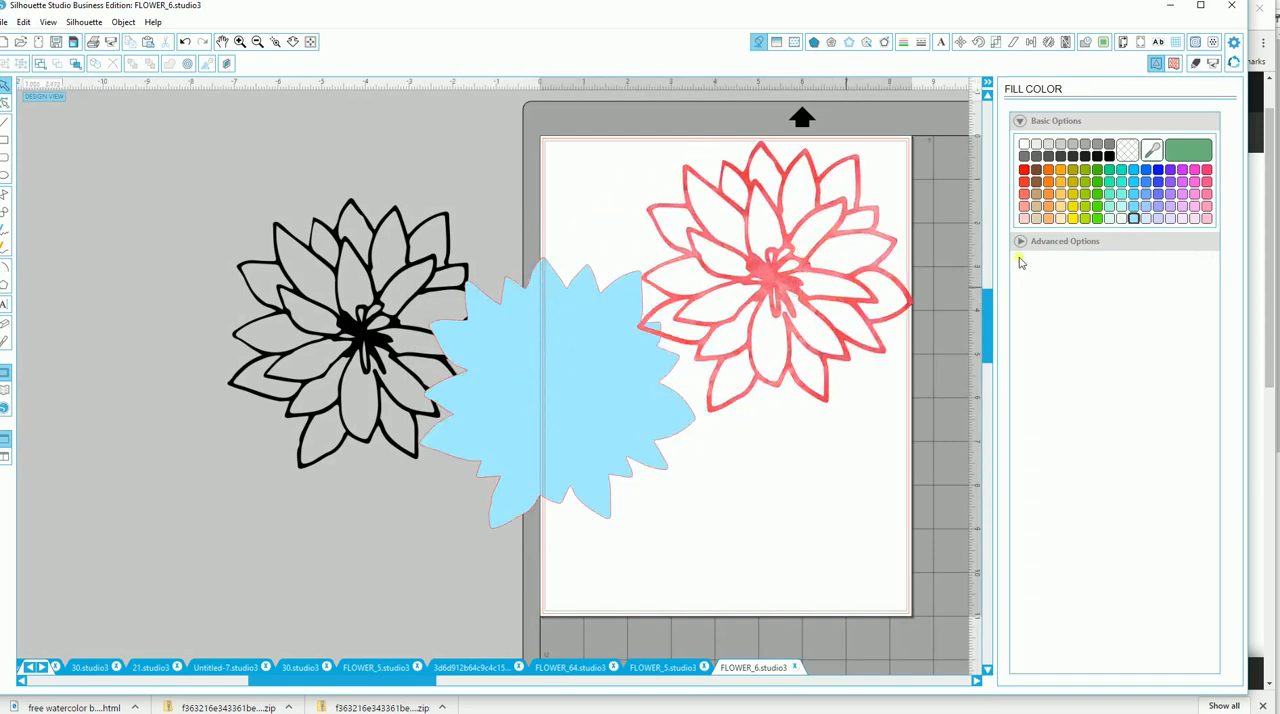
left_click(1196, 62)
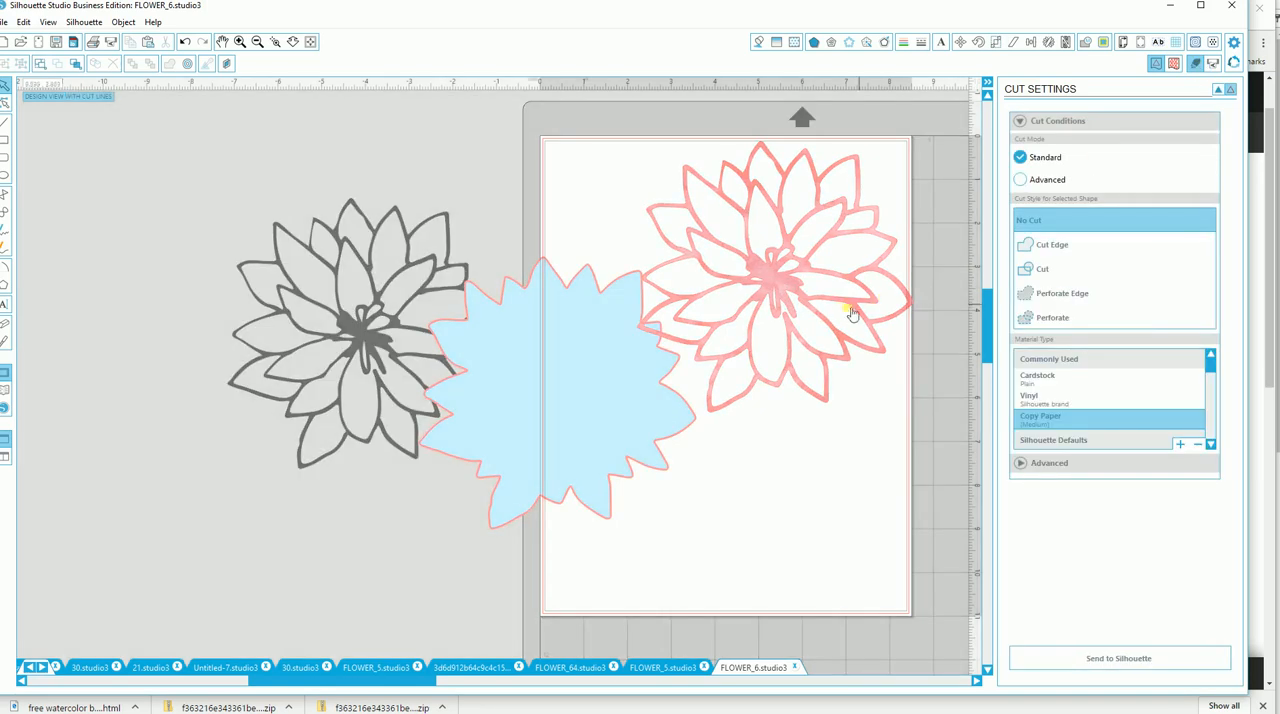
left_click(843, 313)
left_click(1038, 277)
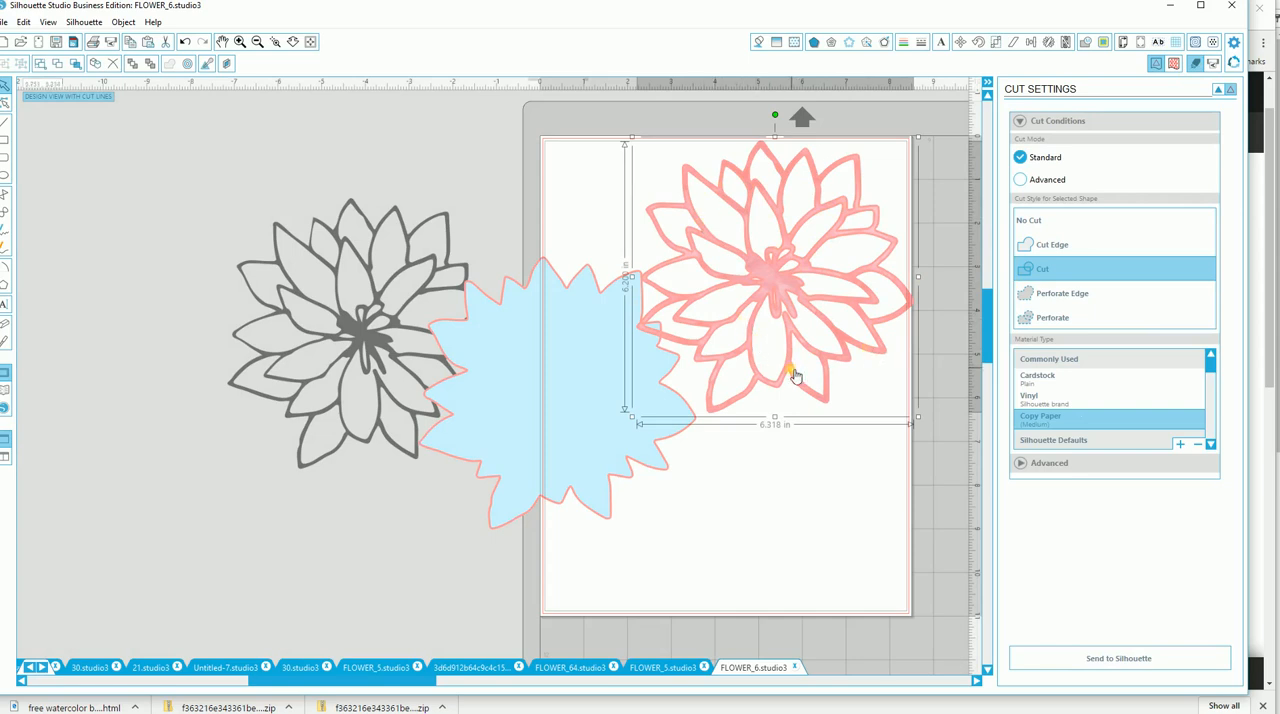
Separate the two cut pieces, with the red line flower across the page's top edge and the blue shape partly off its lower left corner.
left_click(761, 387)
left_click_drag(761, 387, 863, 223)
left_click_drag(674, 428, 842, 478)
left_click_drag(811, 251, 689, 302)
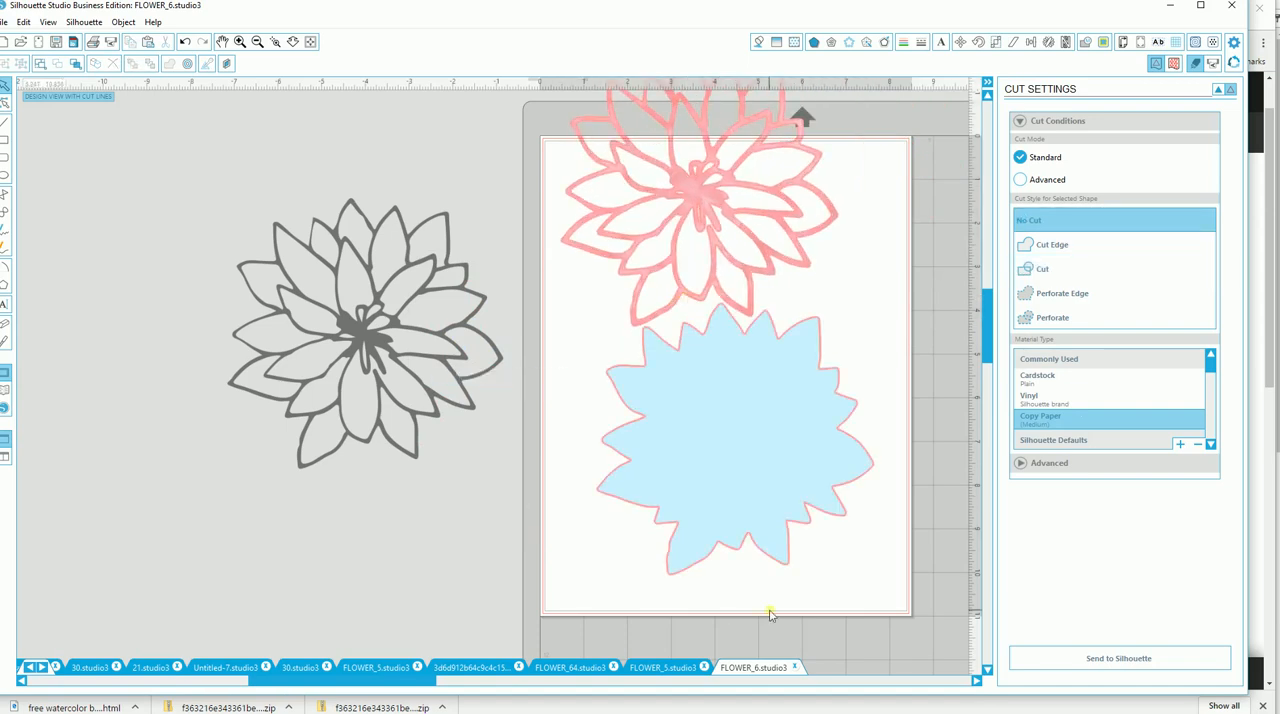
left_click_drag(409, 420, 432, 388)
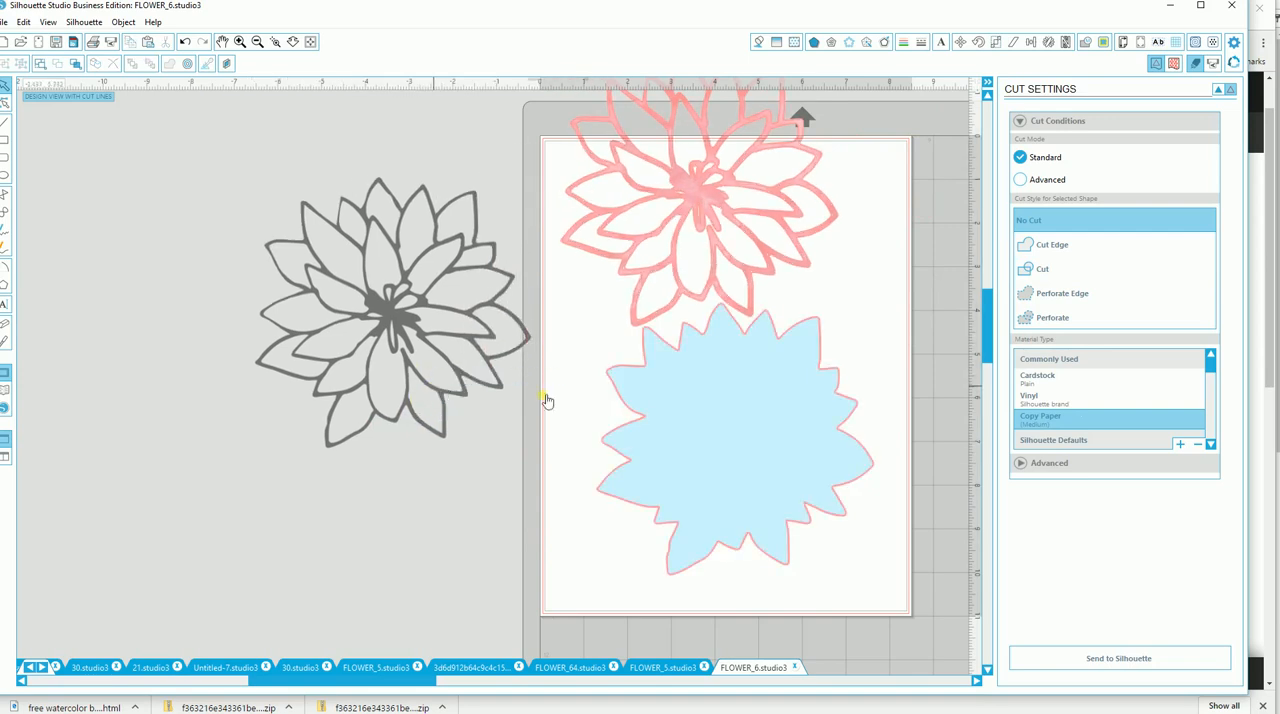
left_click_drag(628, 447, 440, 534)
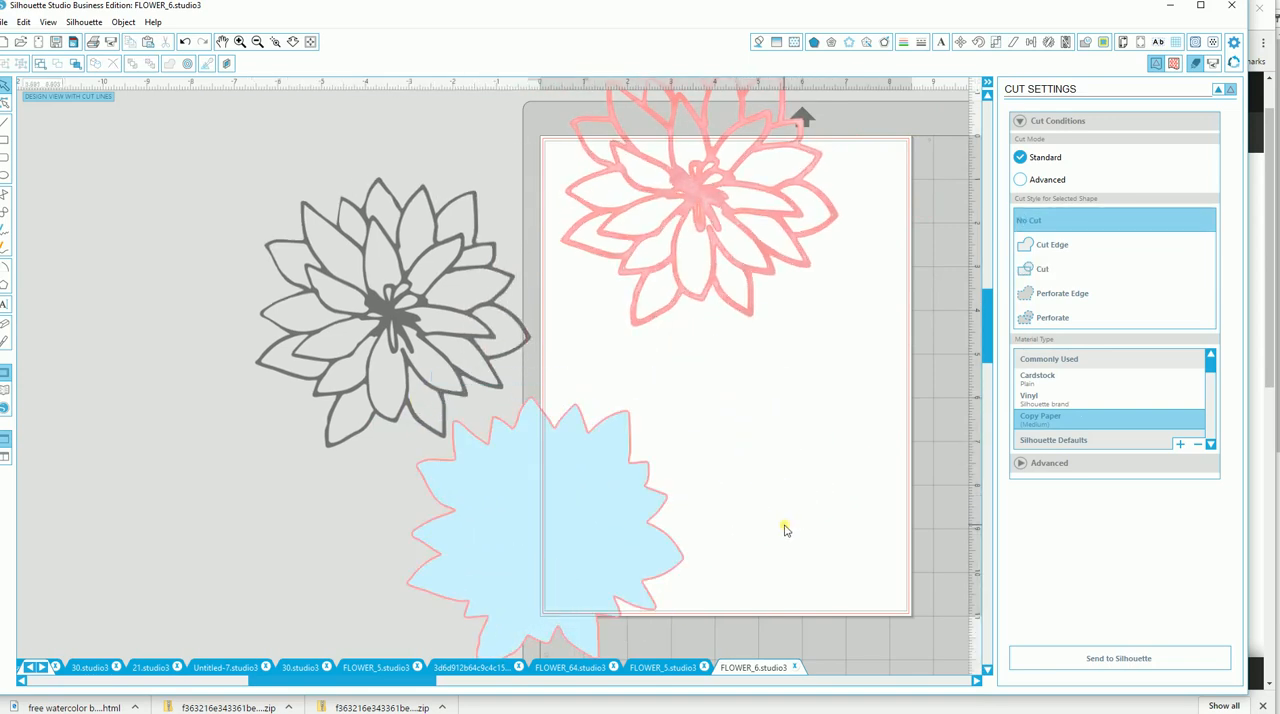